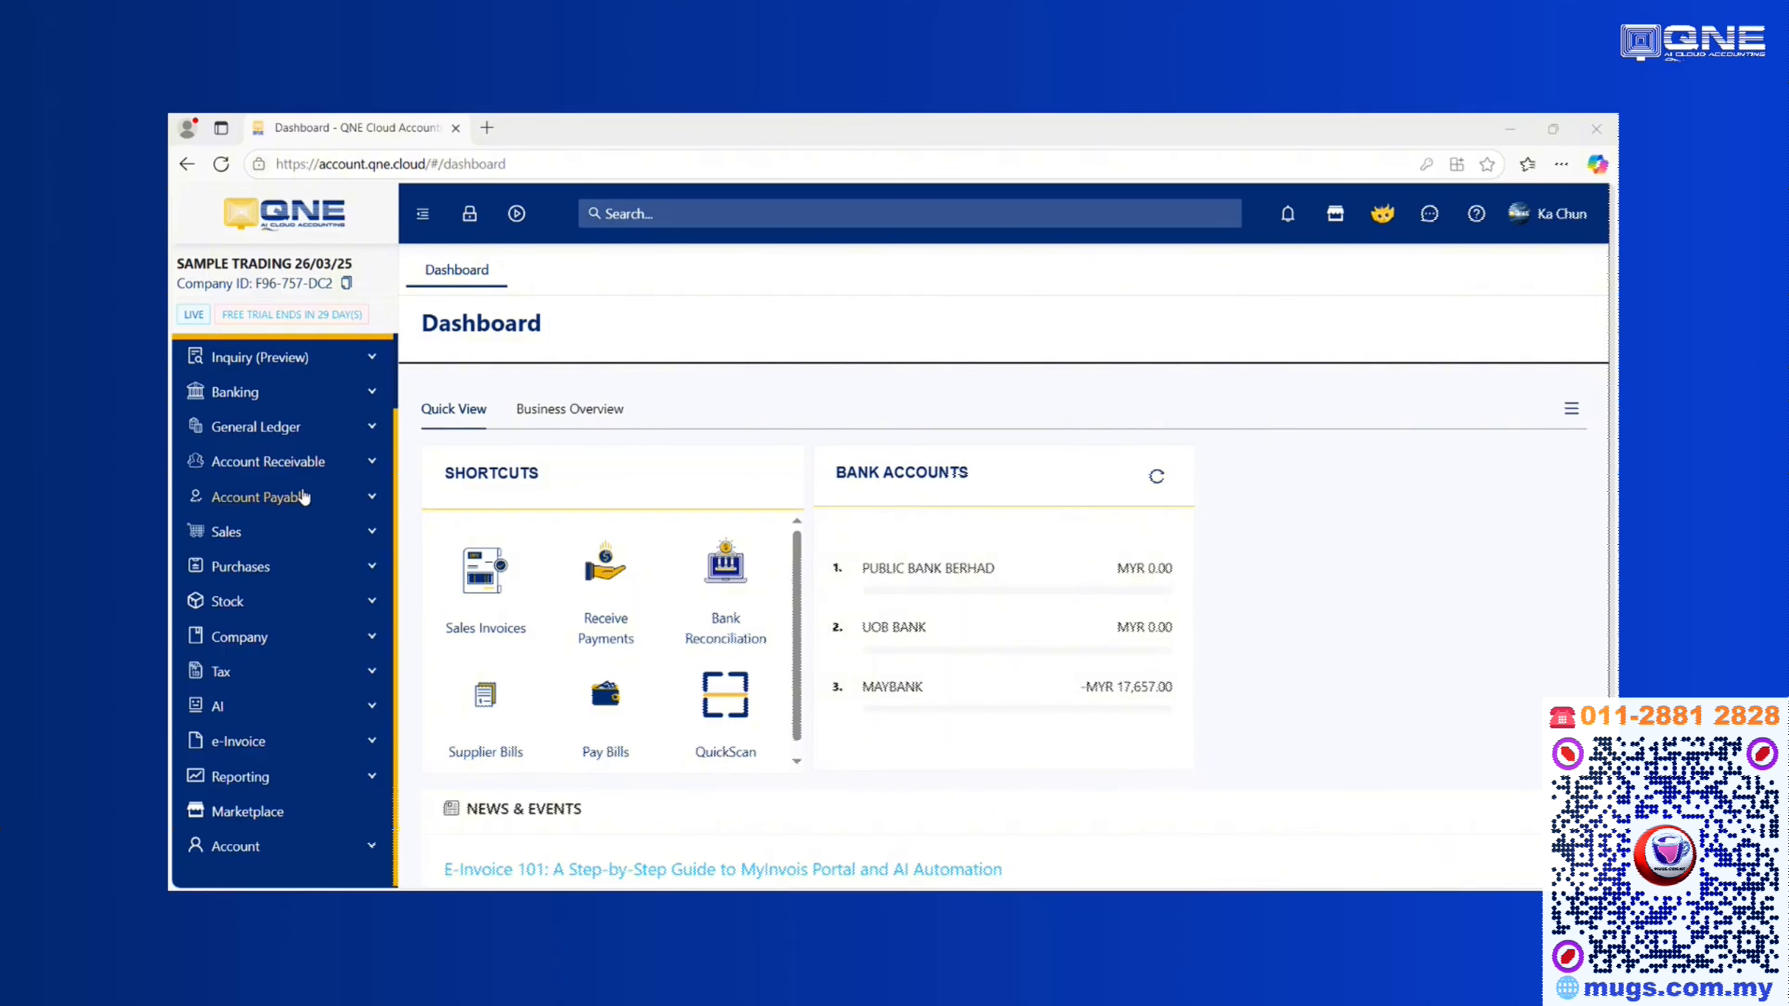
Open the Users page from the Account section of the sidebar
{"action": "scroll", "coordinate": [280, 807], "scroll_direction": "down", "scroll_amount": 3}
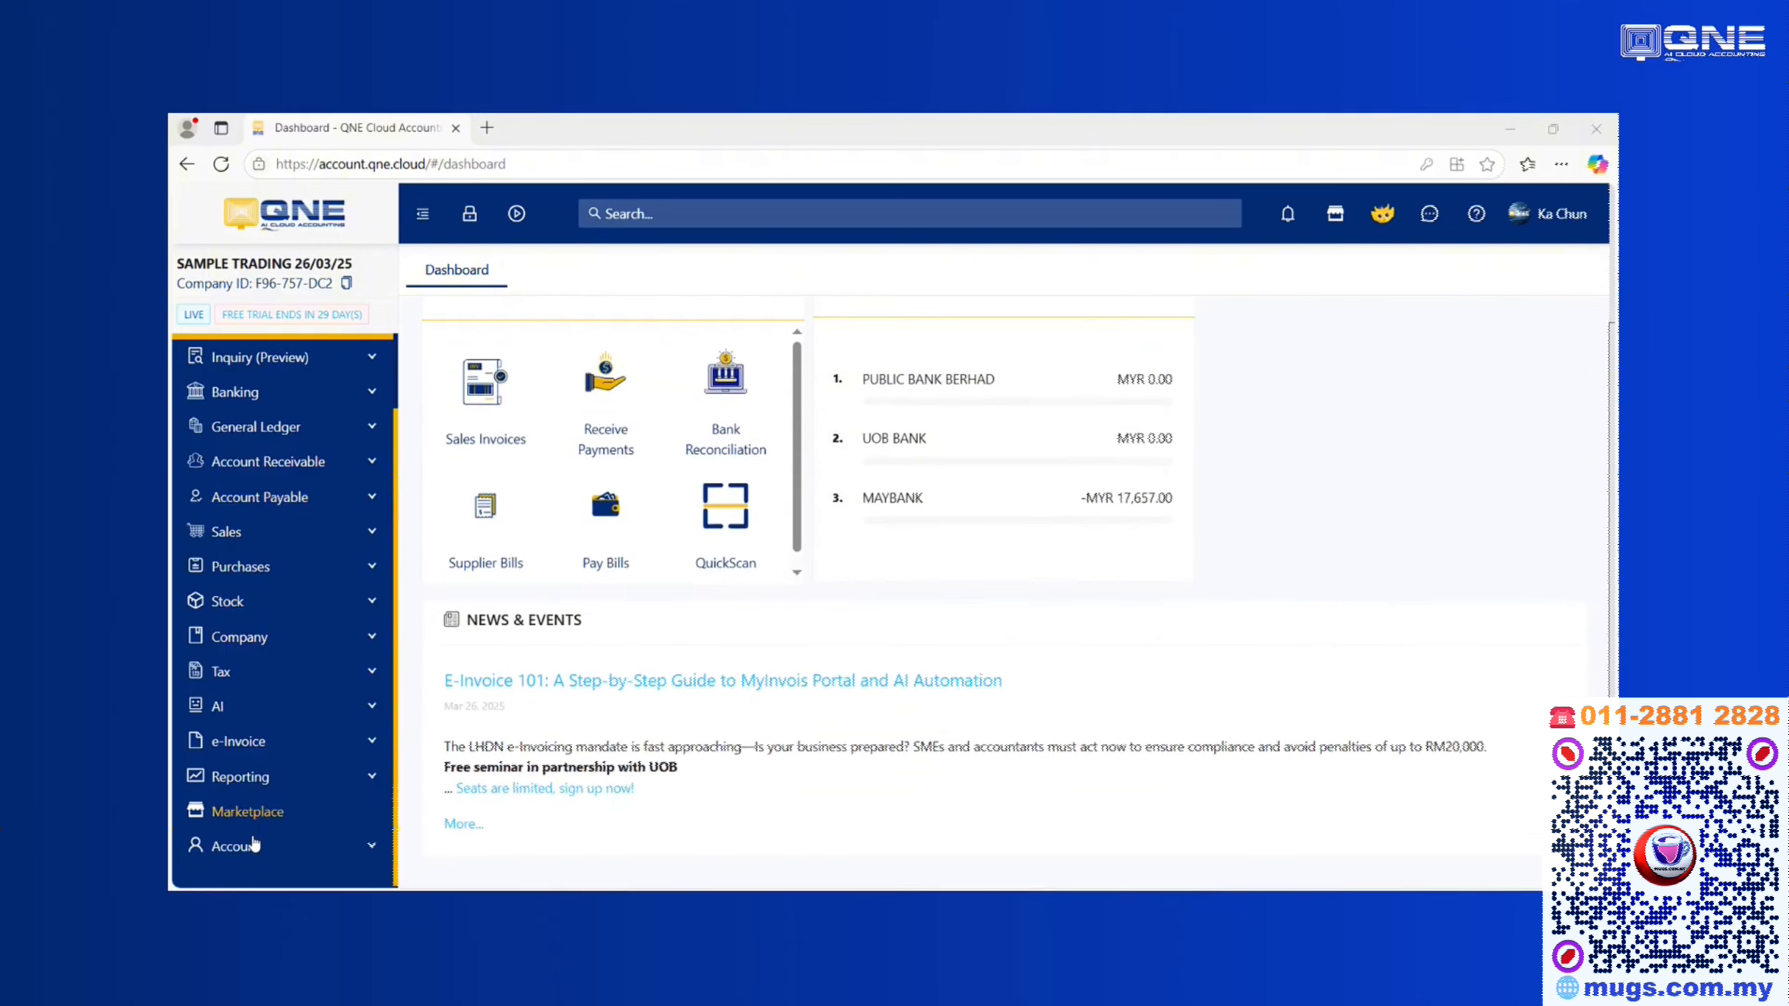
{"action": "left_click", "coordinate": [247, 846]}
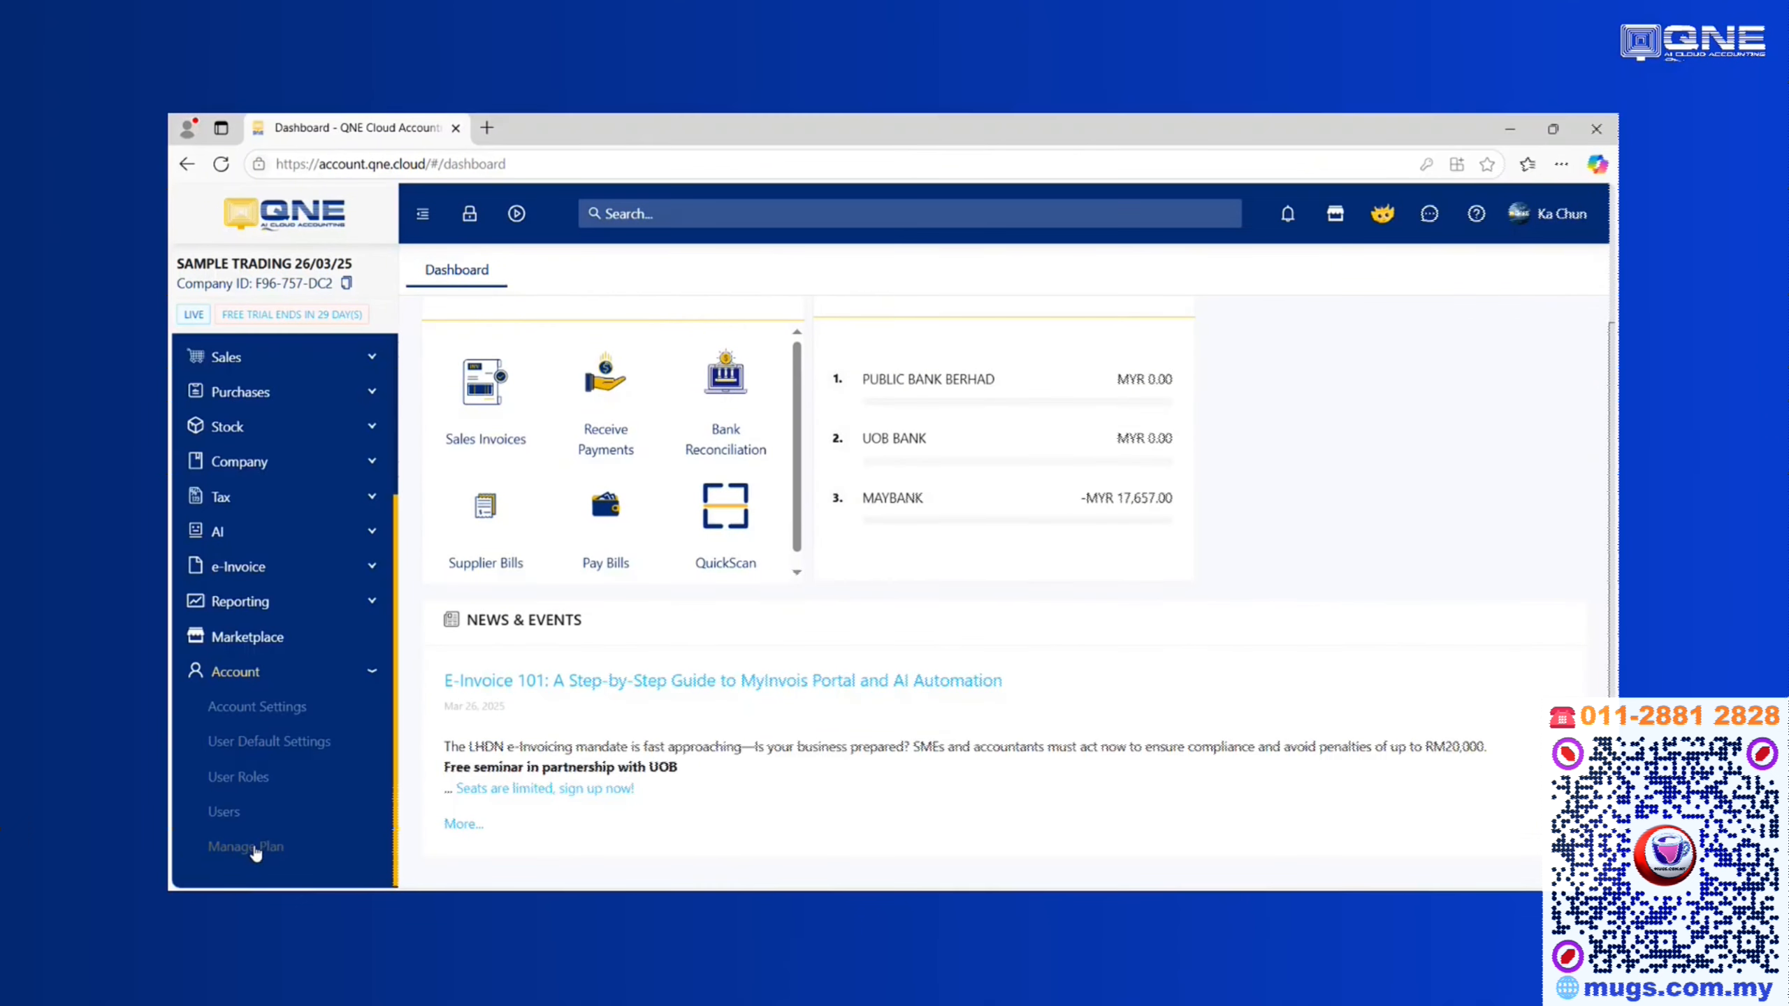
{"action": "left_click", "coordinate": [224, 812]}
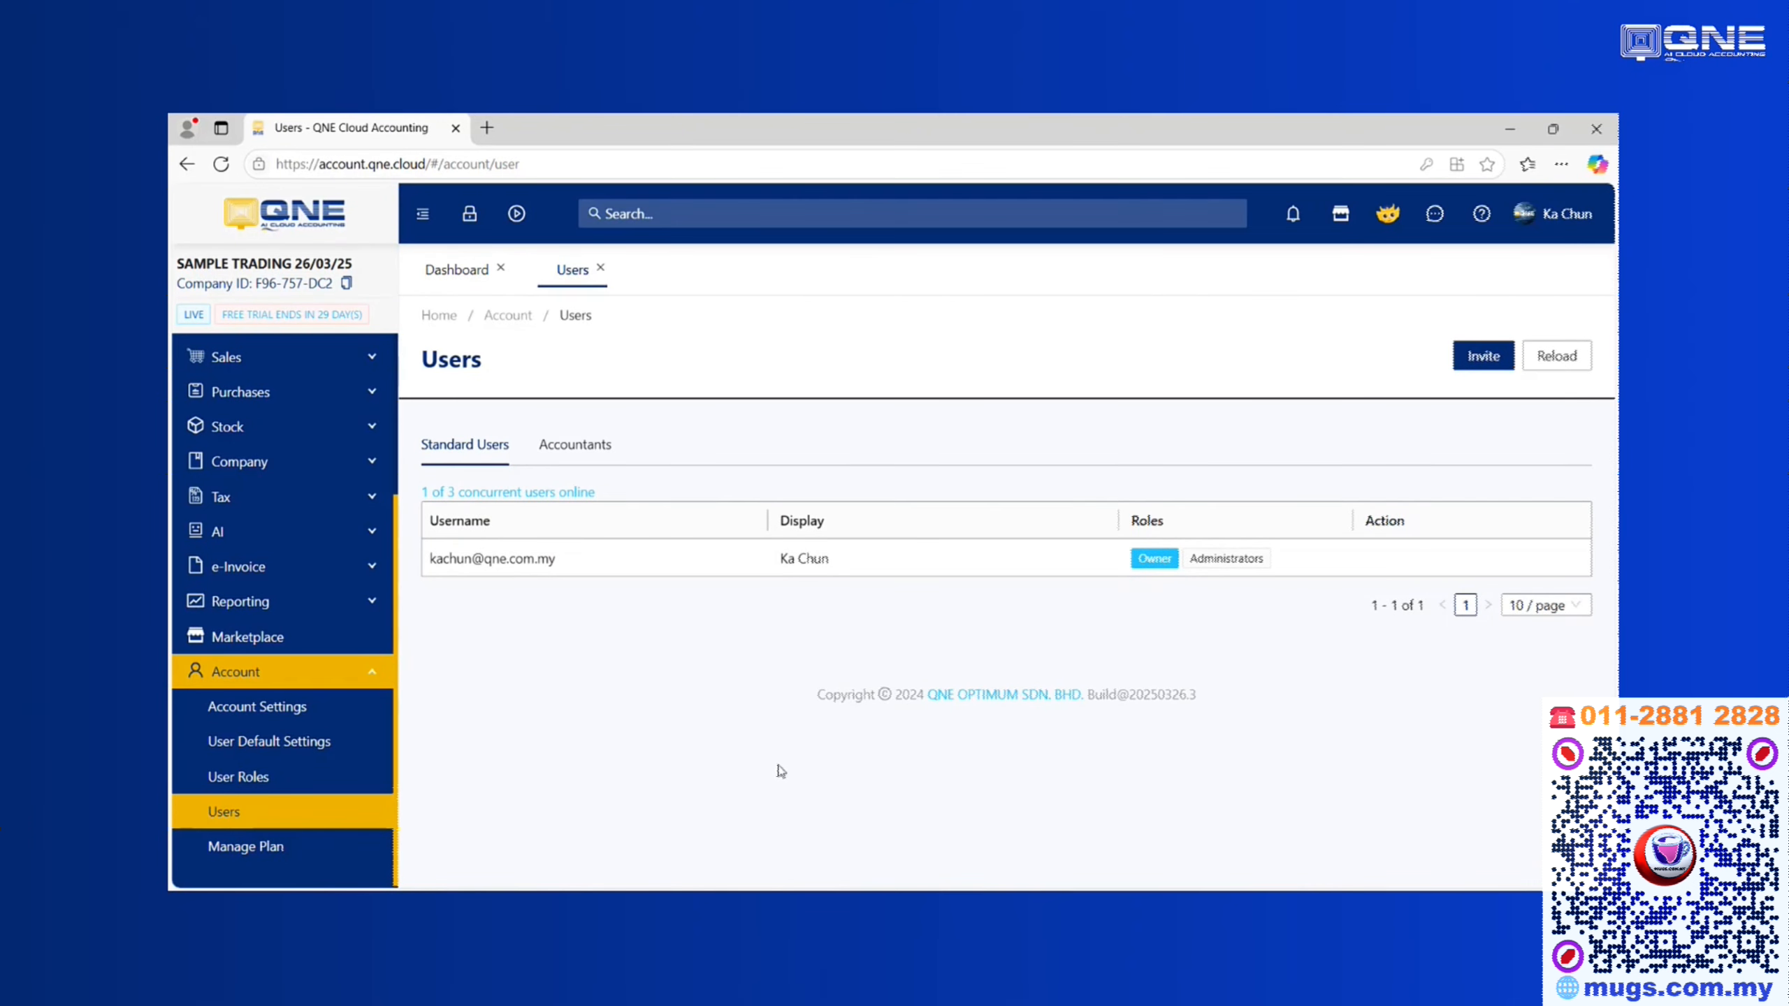
Invite a new user with the saved e-mail address and display name 'Trainer'
{"action": "left_click", "coordinate": [1483, 358]}
{"action": "left_click", "coordinate": [903, 399]}
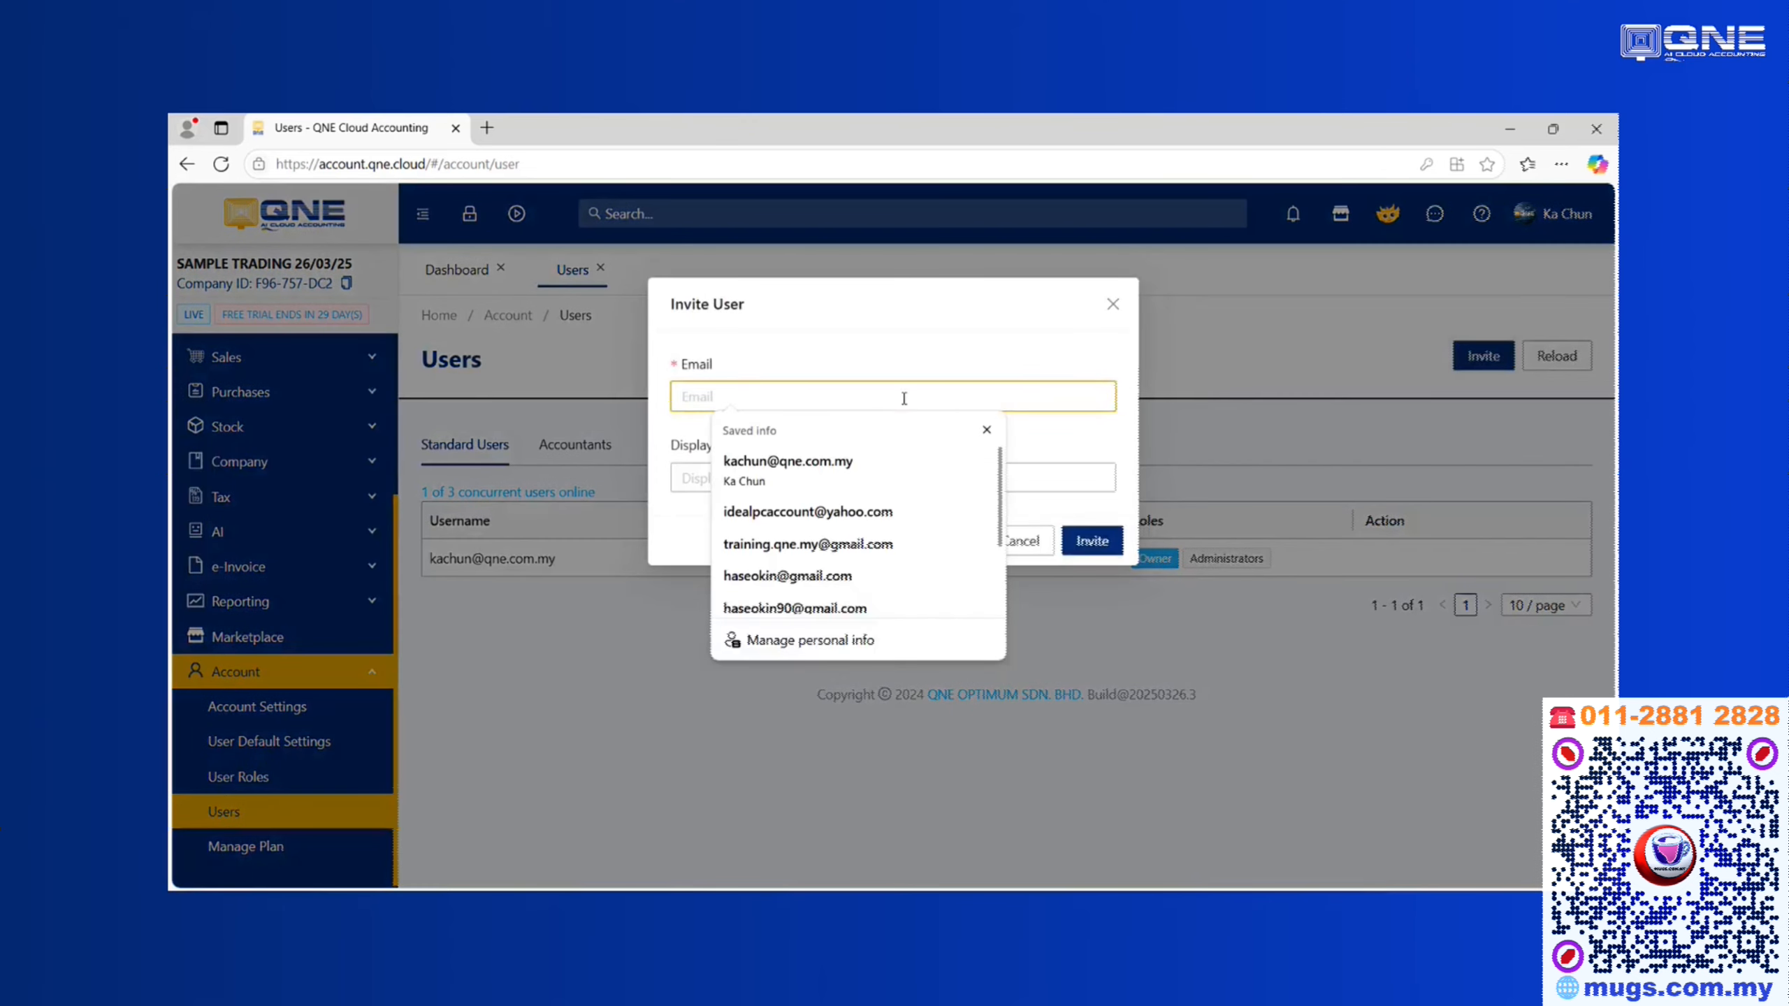
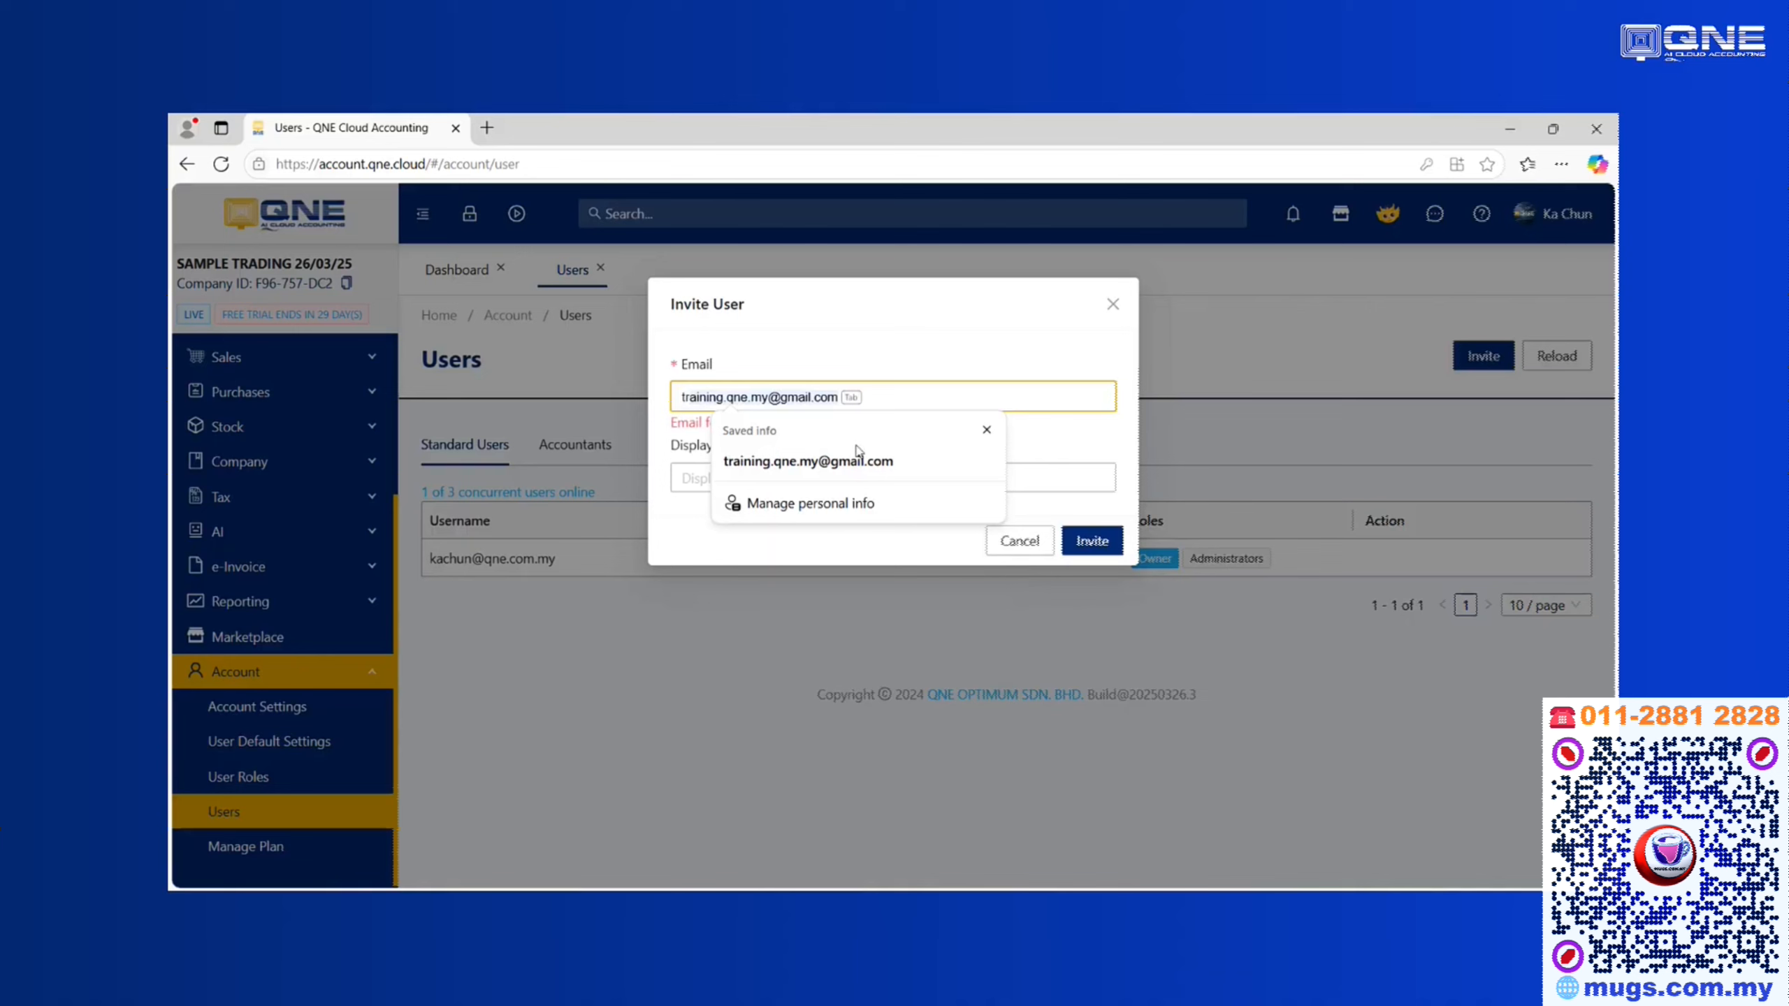
{"action": "left_click", "coordinate": [801, 463]}
{"action": "left_click", "coordinate": [795, 476]}
{"action": "type", "text": "Trainer"}
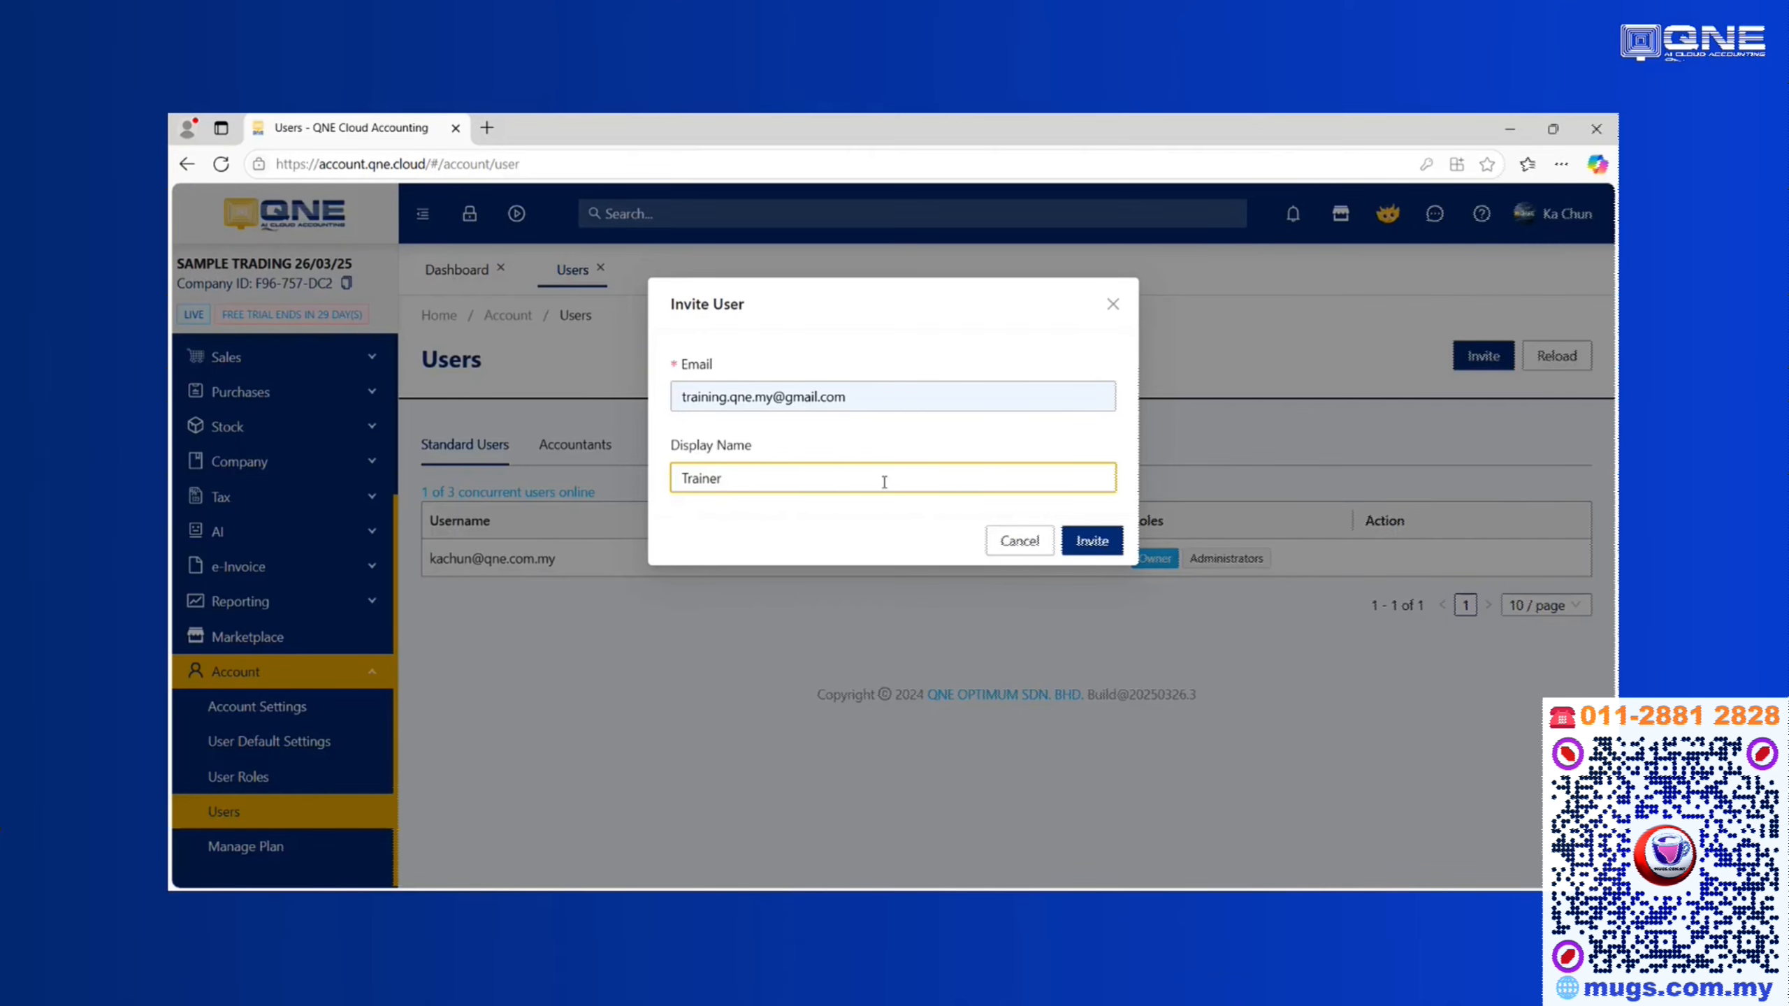
{"action": "left_click", "coordinate": [1091, 541]}
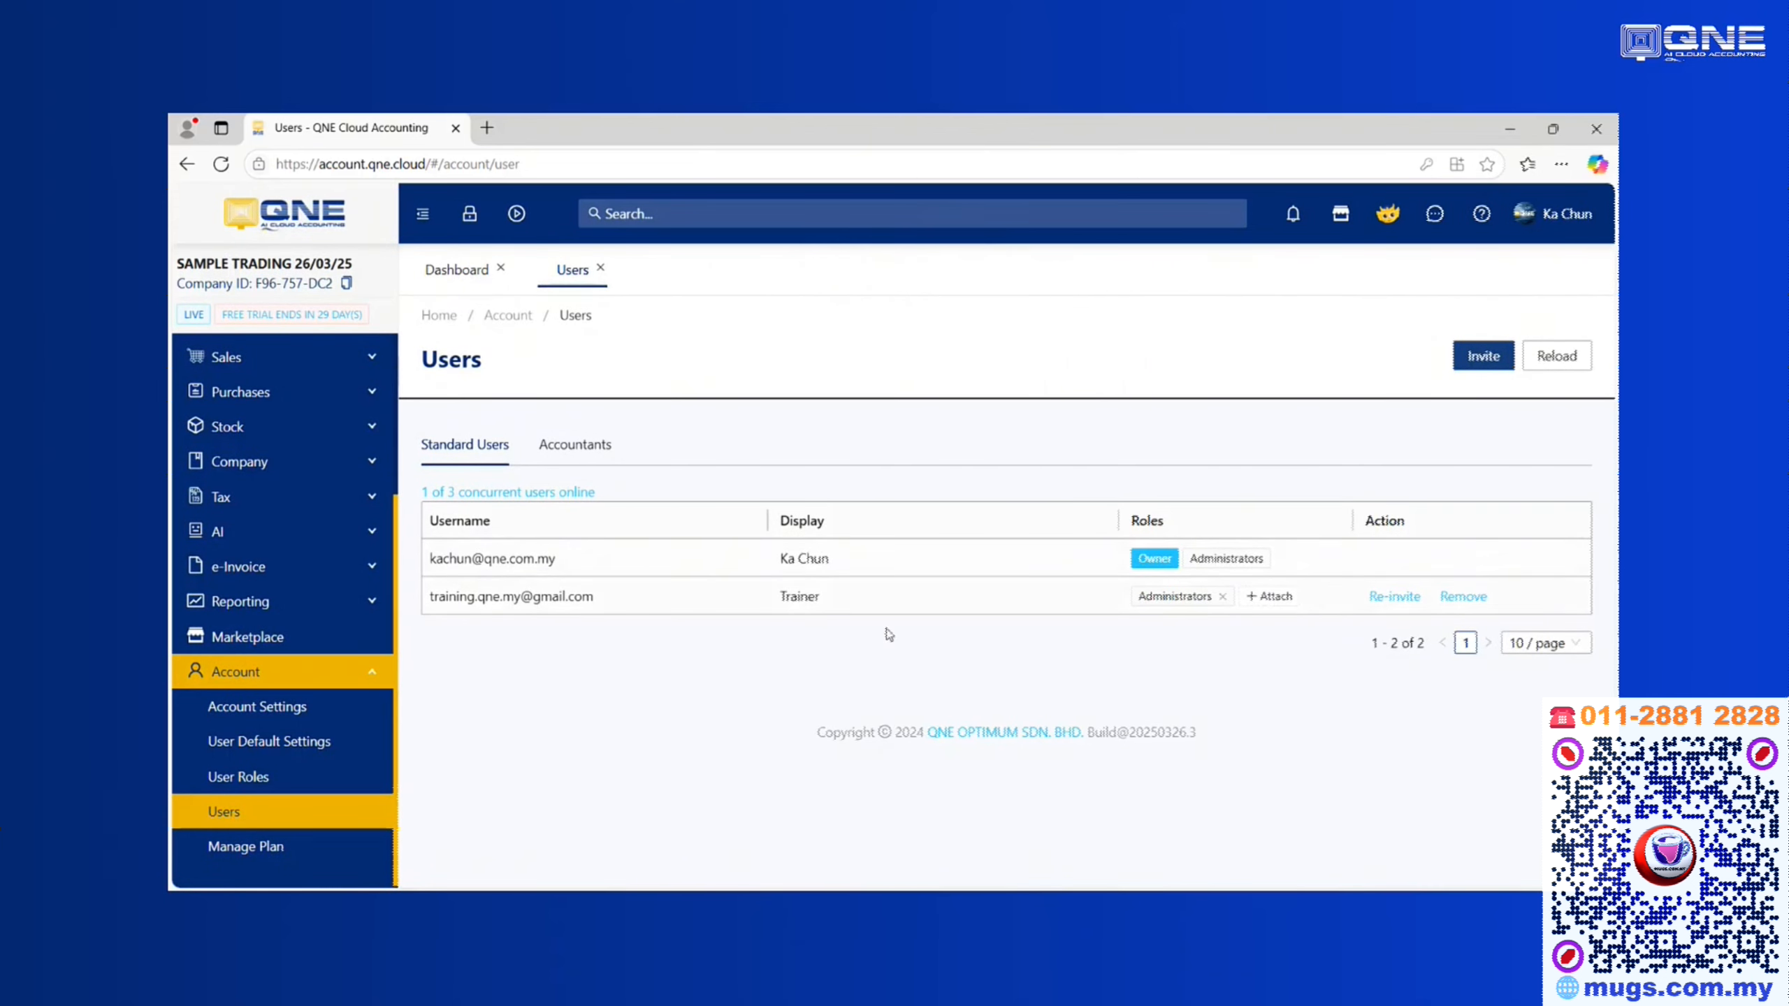
Detach Trainer's Administrators role and attach the View Only role instead
{"action": "left_click", "coordinate": [1273, 599]}
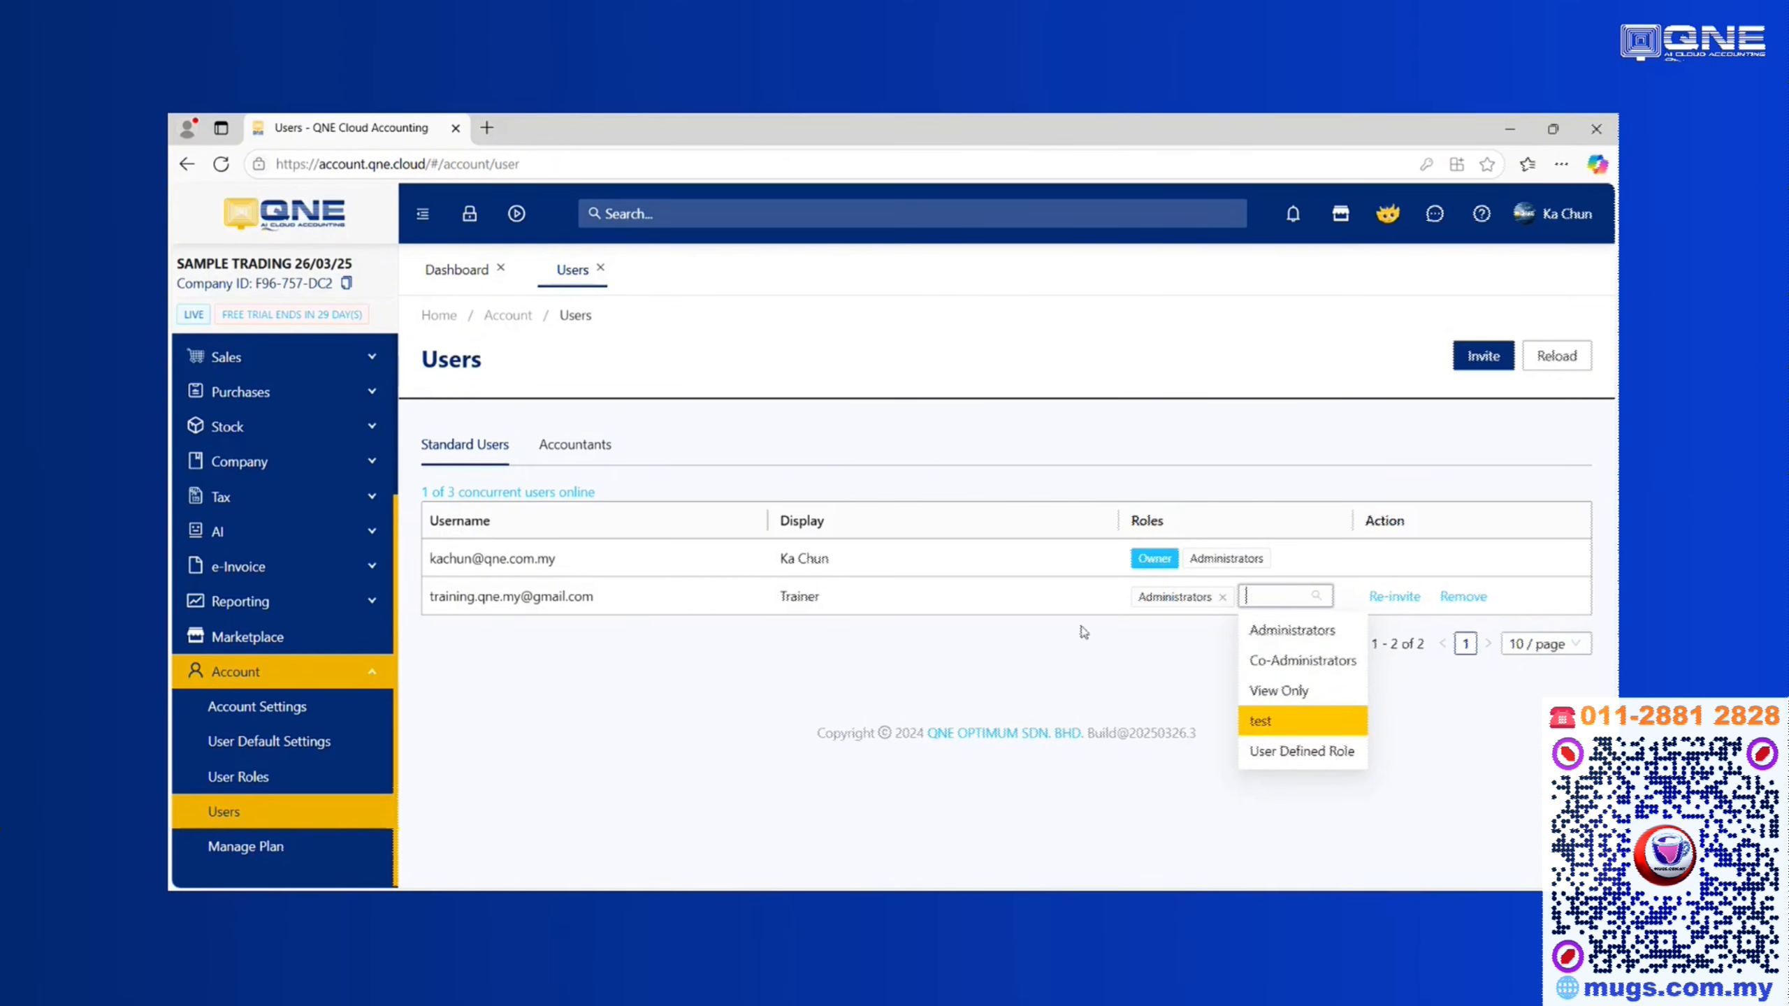
{"action": "left_click", "coordinate": [1226, 608]}
{"action": "left_click", "coordinate": [1224, 596]}
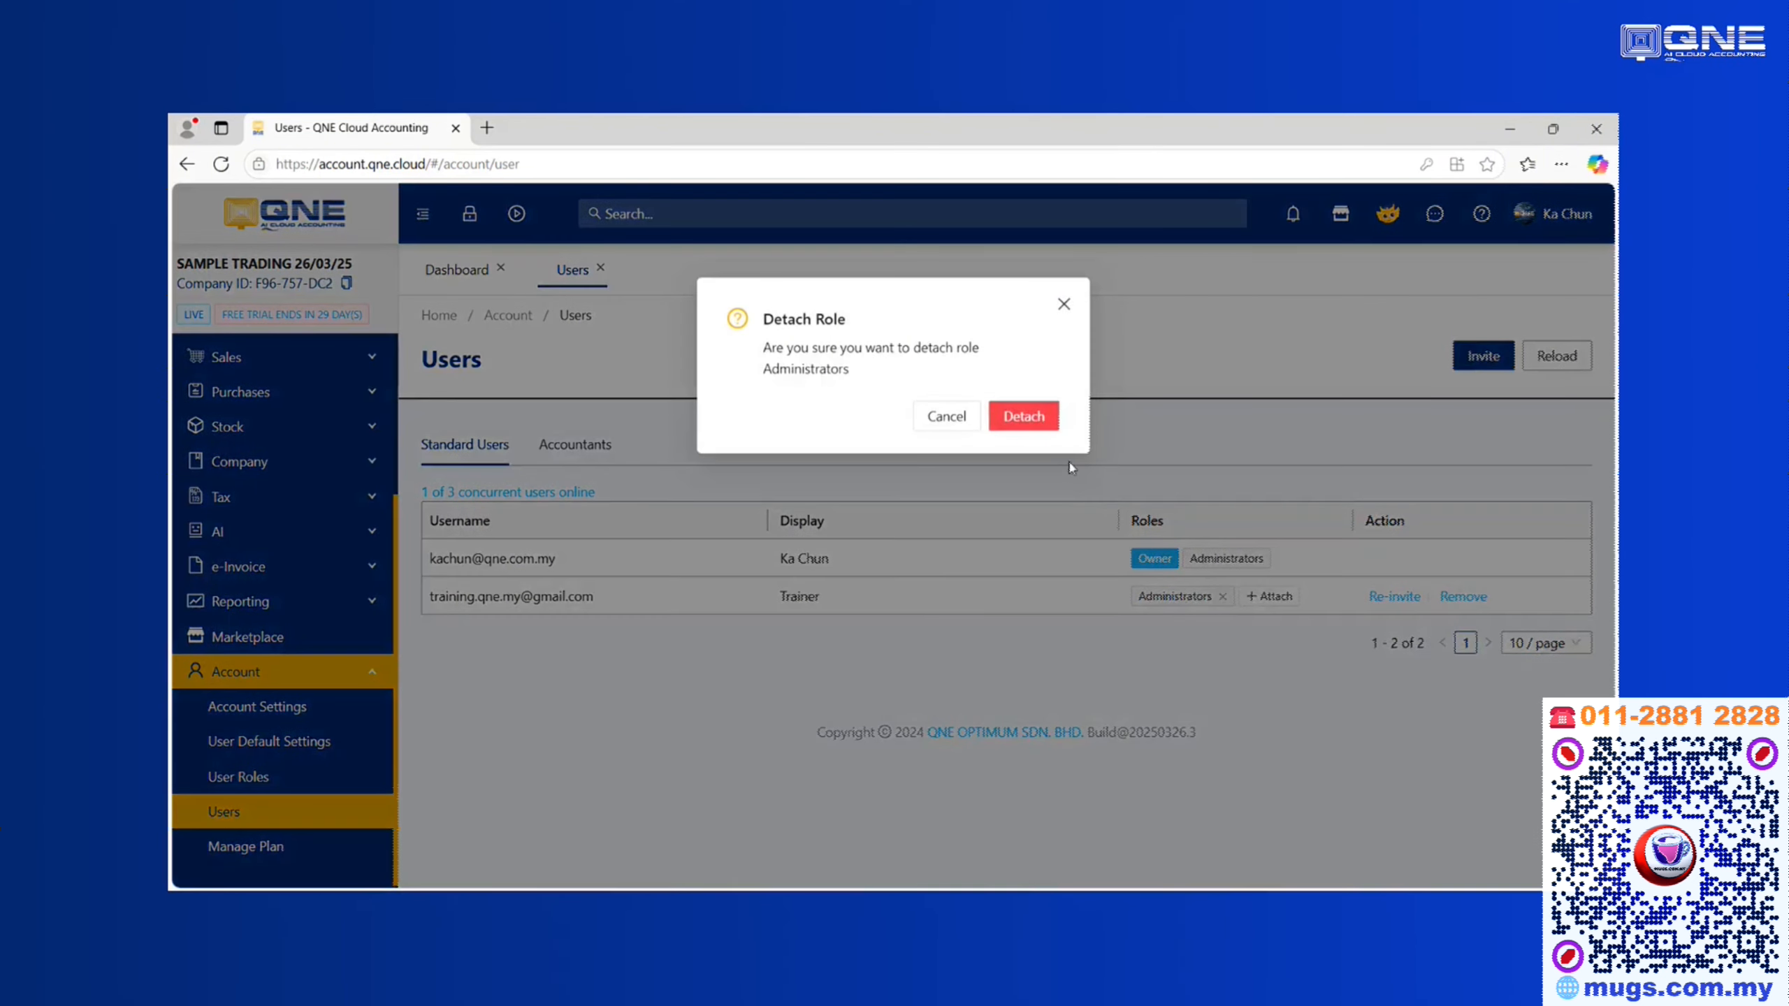
{"action": "left_click", "coordinate": [1033, 428]}
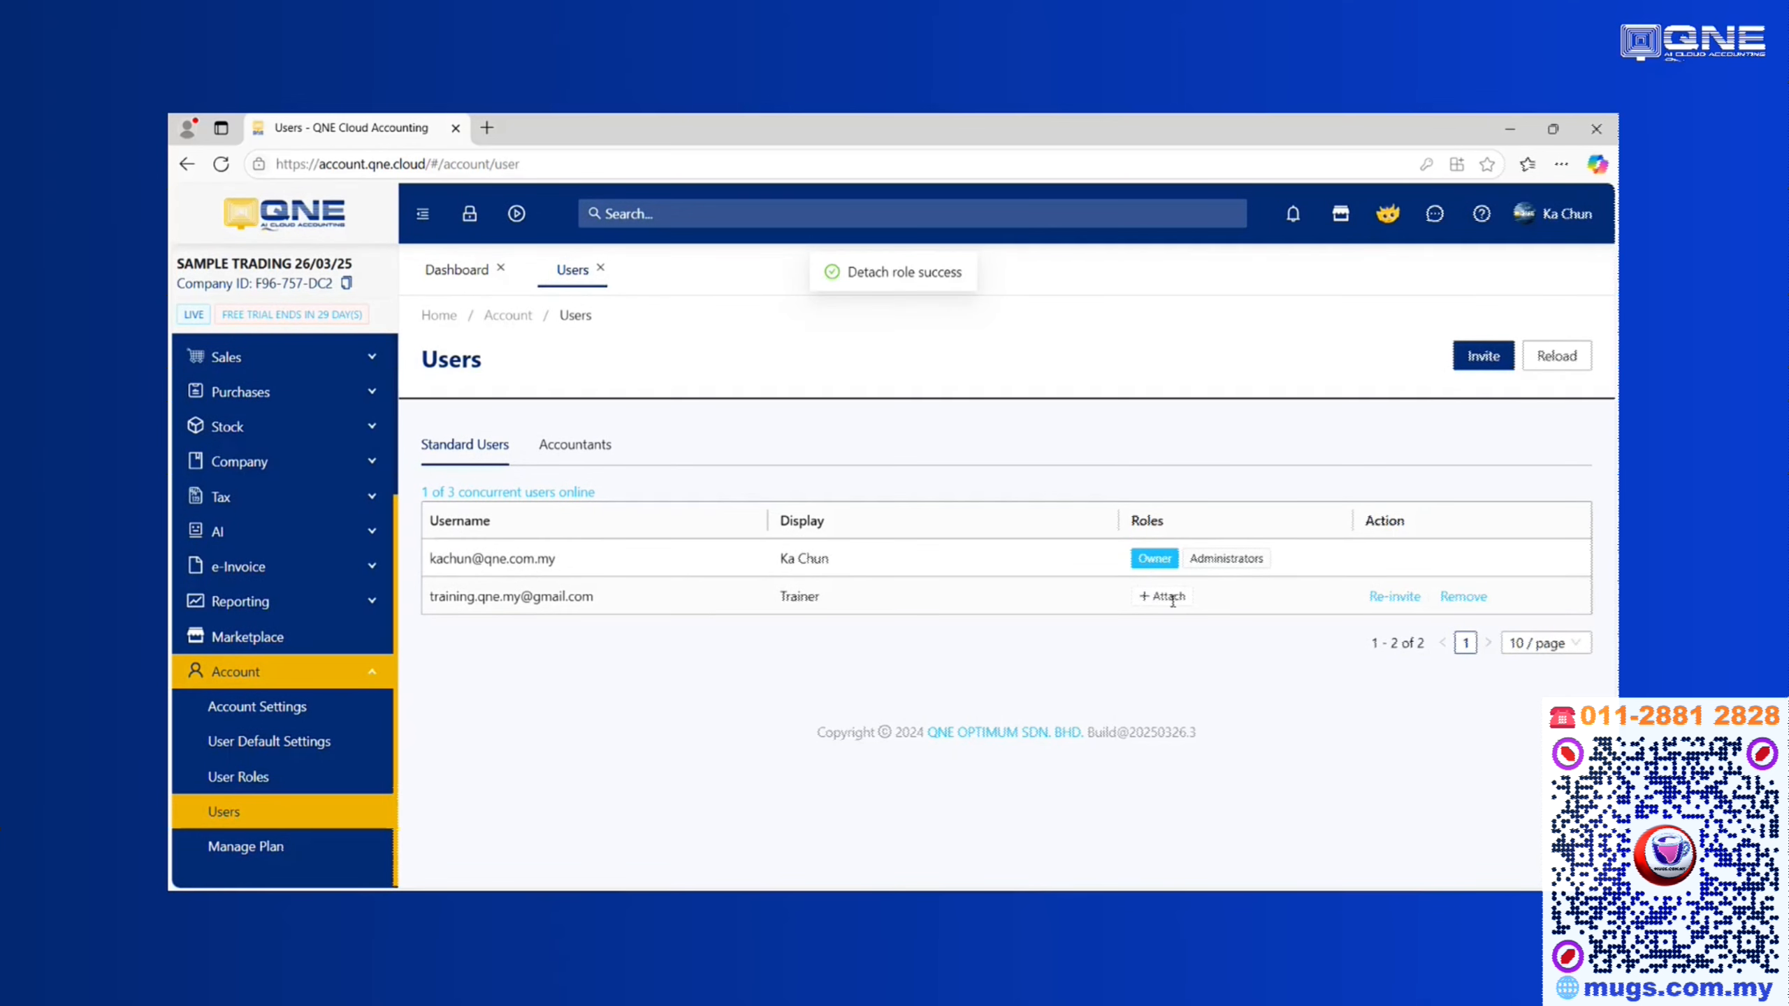
{"action": "left_click", "coordinate": [1173, 599]}
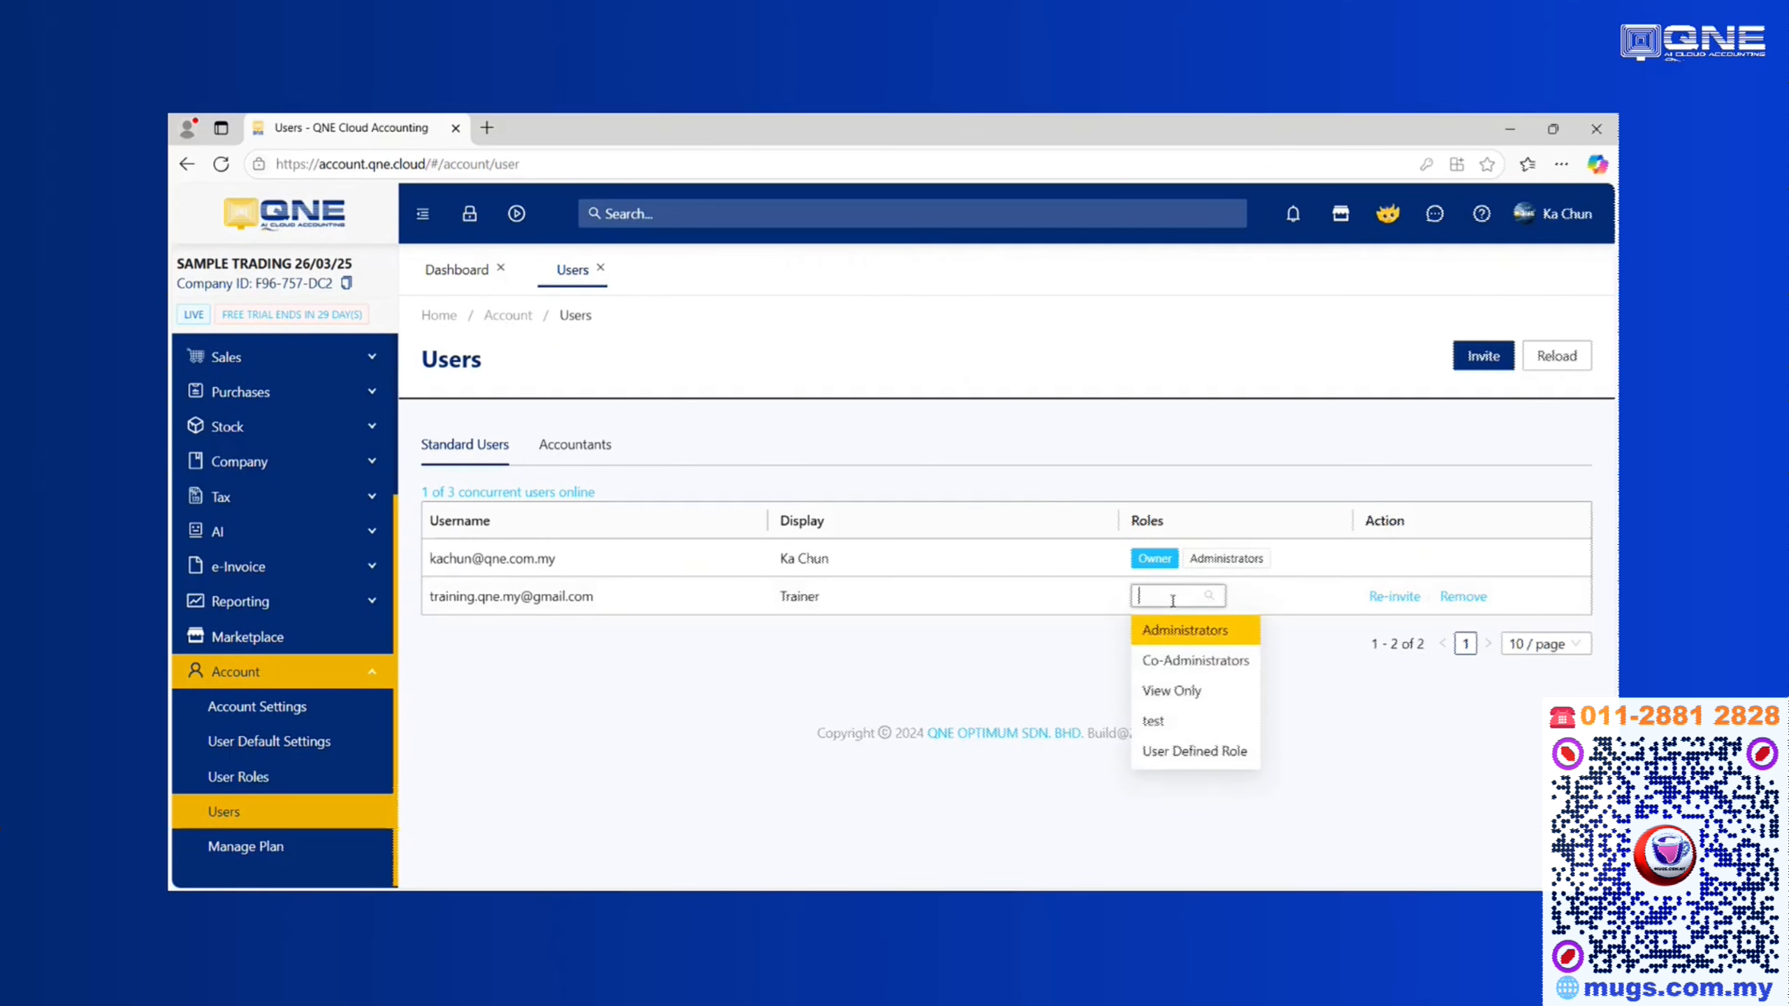
{"action": "left_click", "coordinate": [1169, 693]}
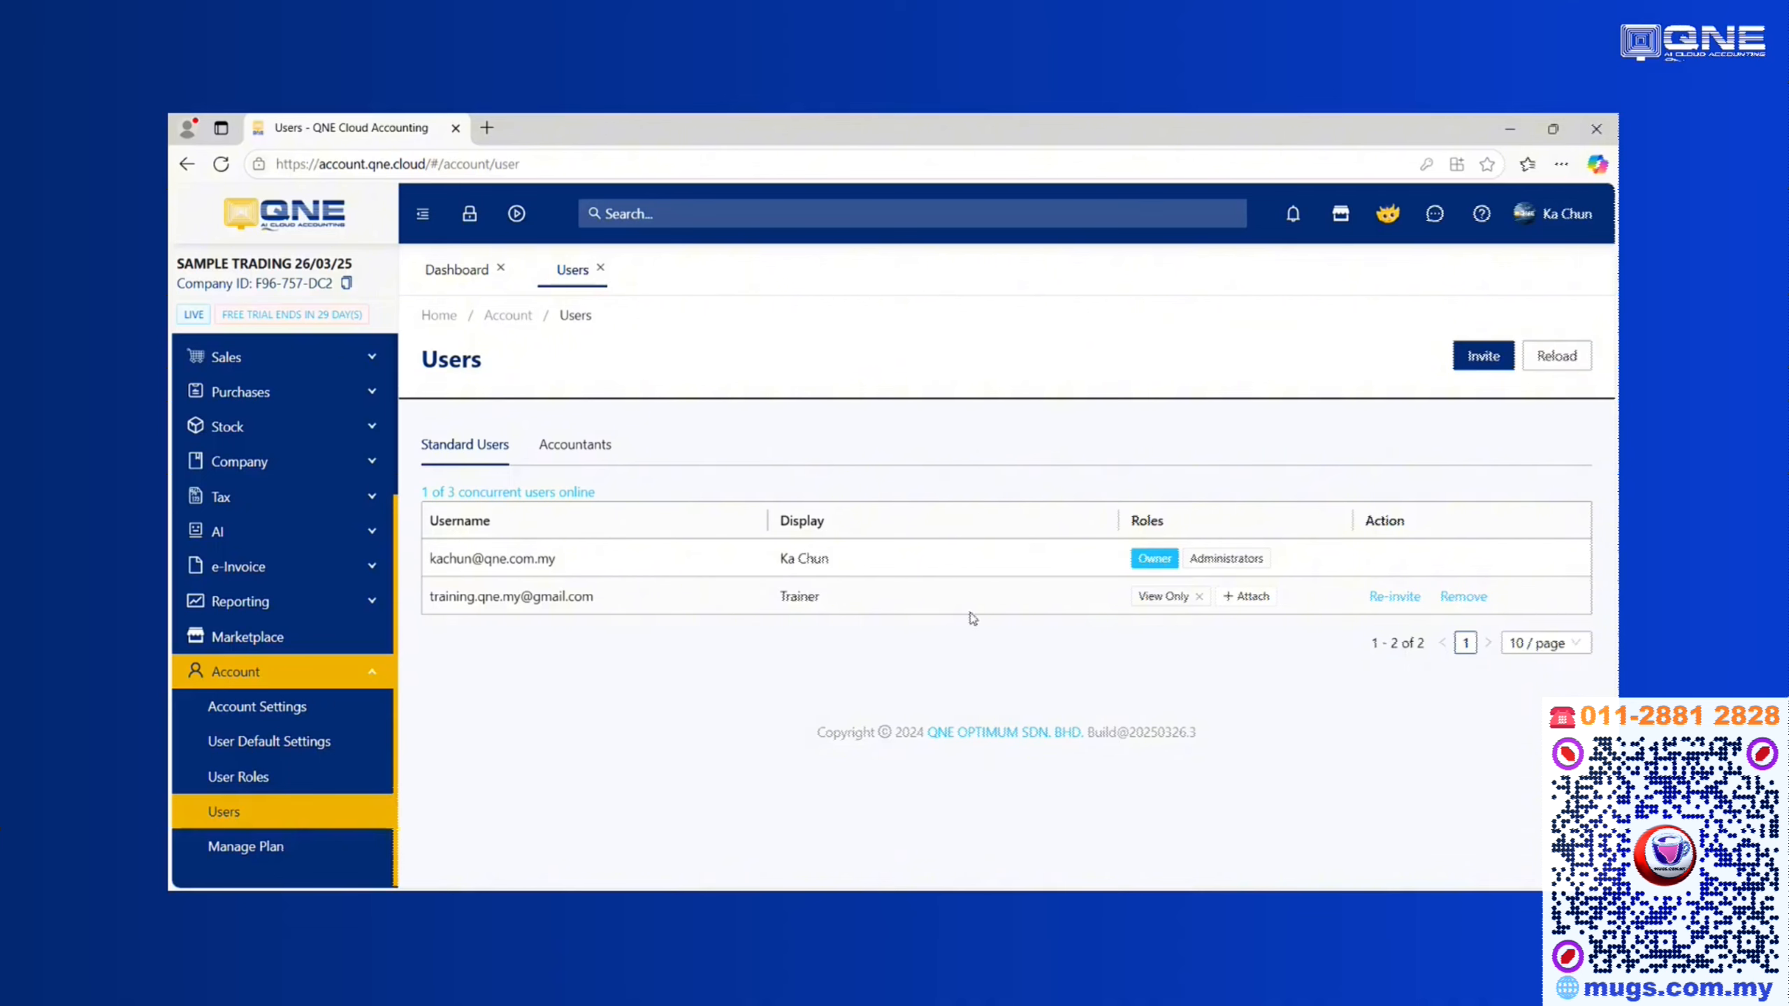
{"action": "left_click", "coordinate": [1247, 597]}
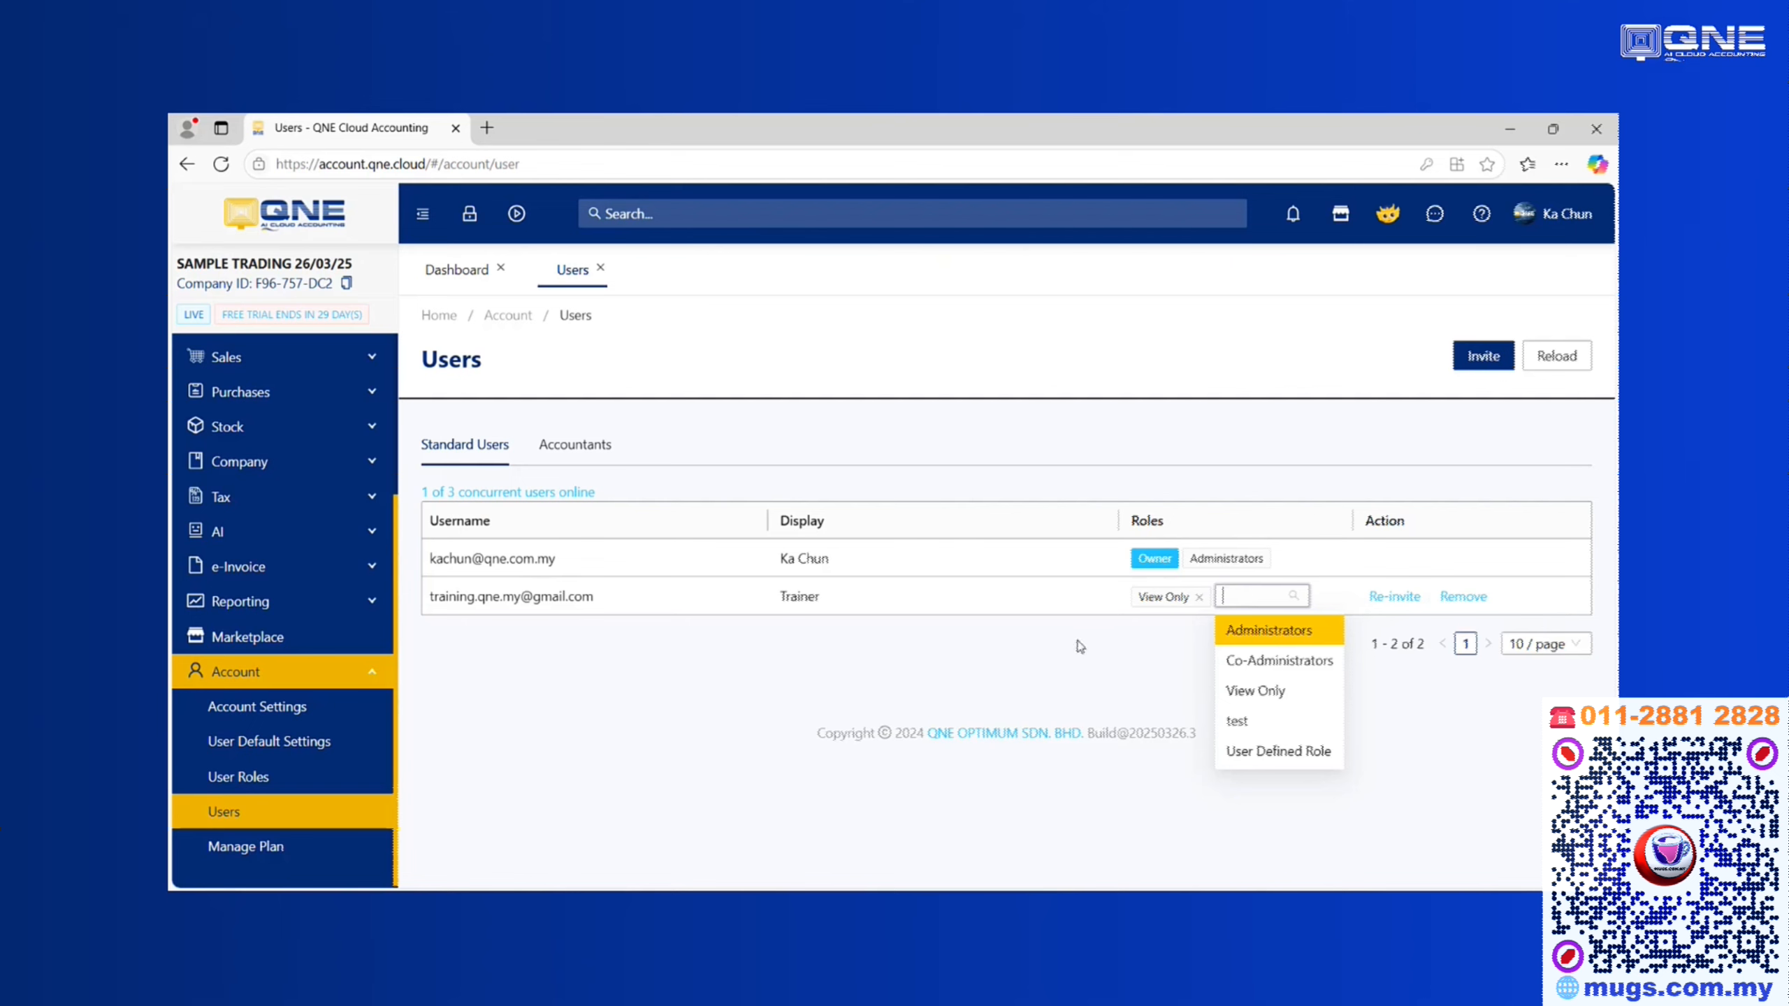
{"action": "left_click", "coordinate": [1041, 670]}
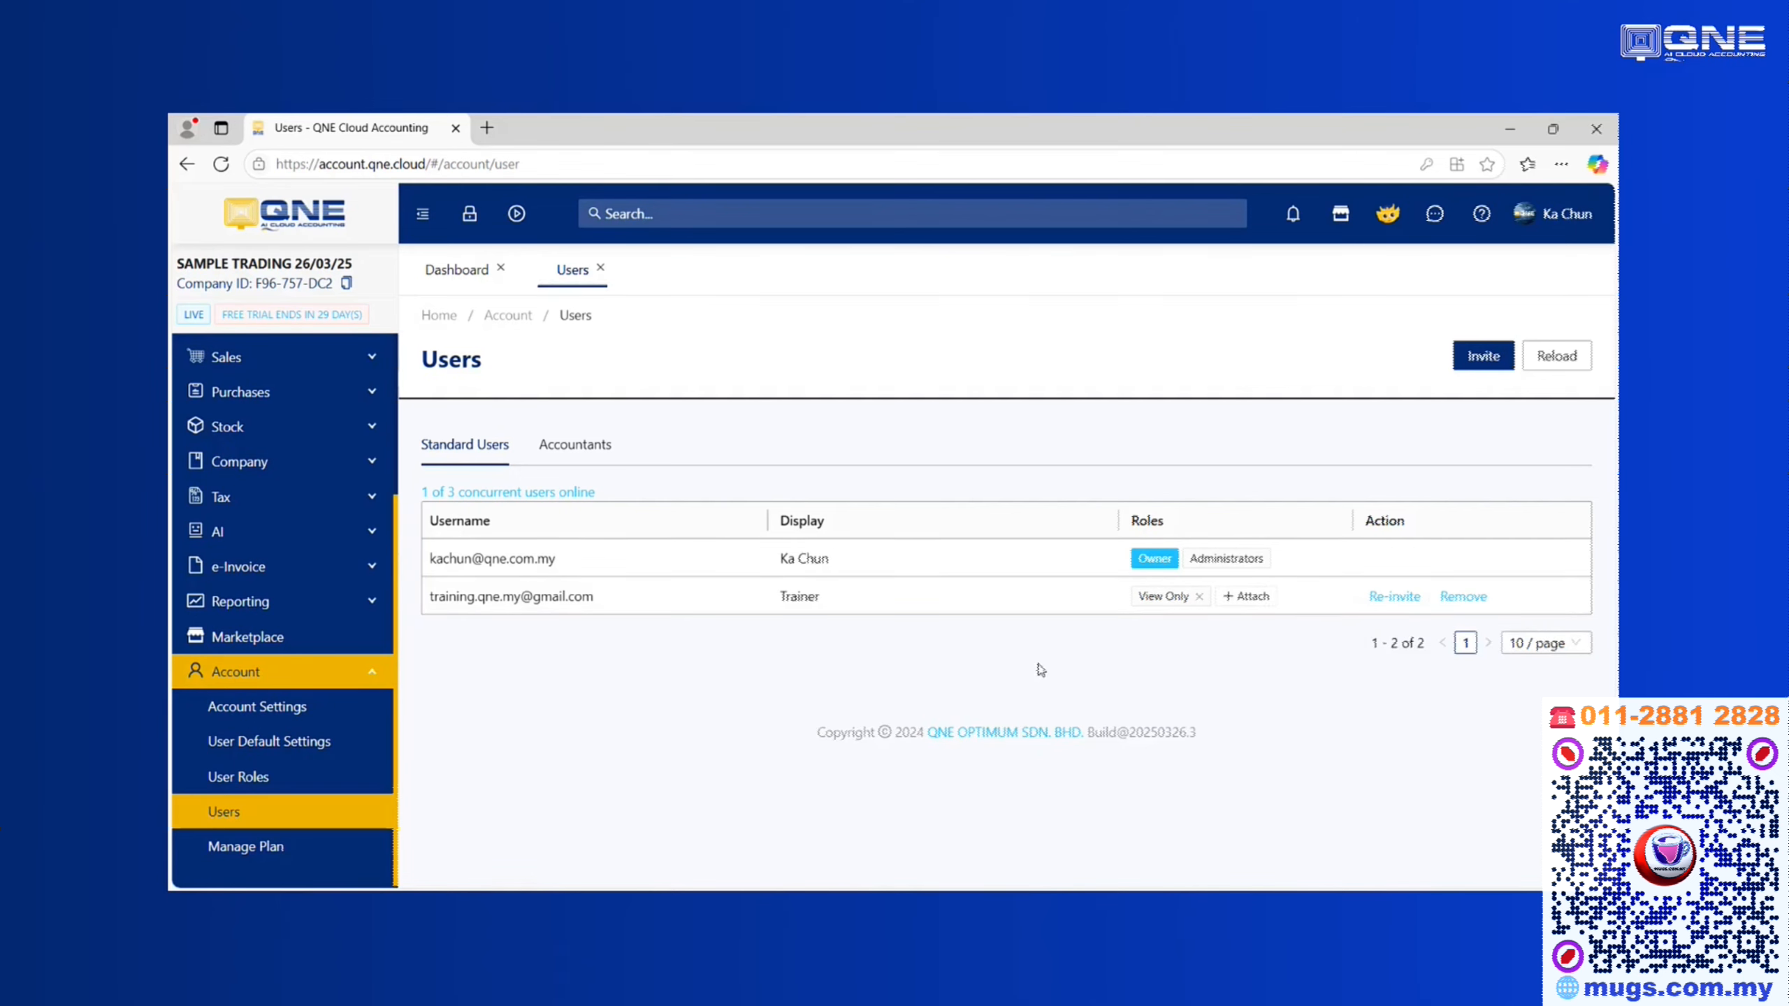
Add a user-defined role named 'SALES ROLES' in the User Roles list
{"action": "left_click", "coordinate": [245, 778]}
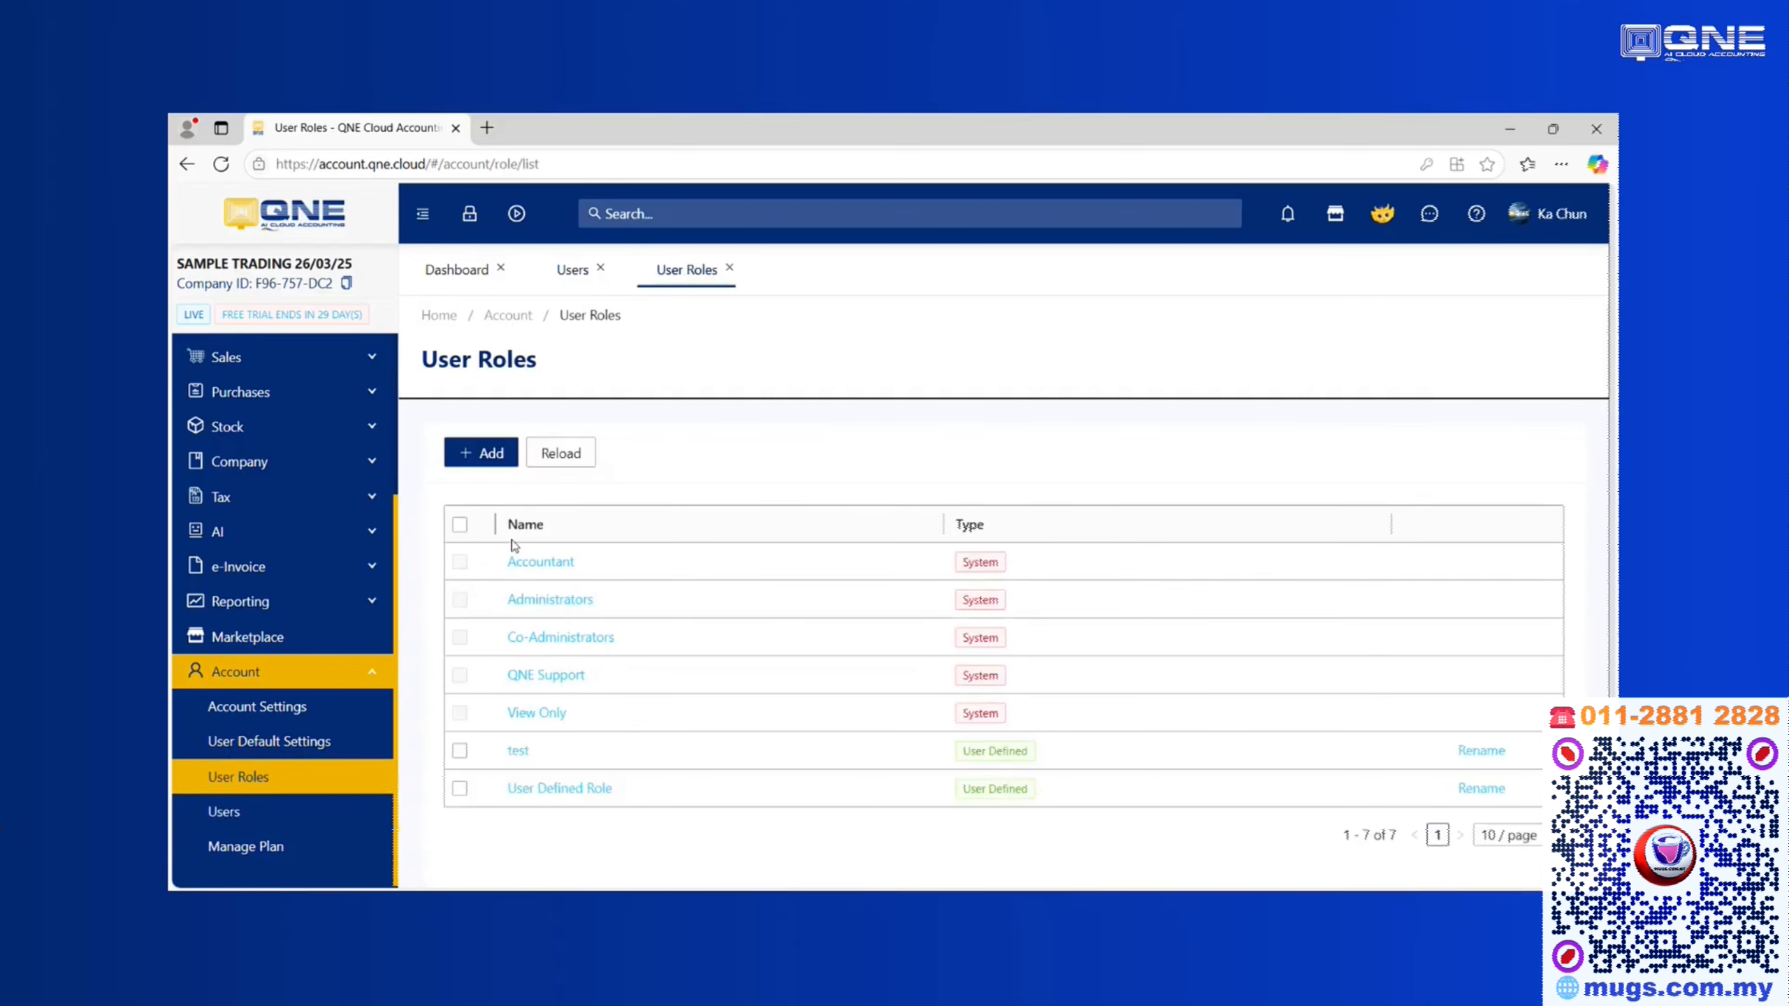
{"action": "left_click", "coordinate": [482, 452]}
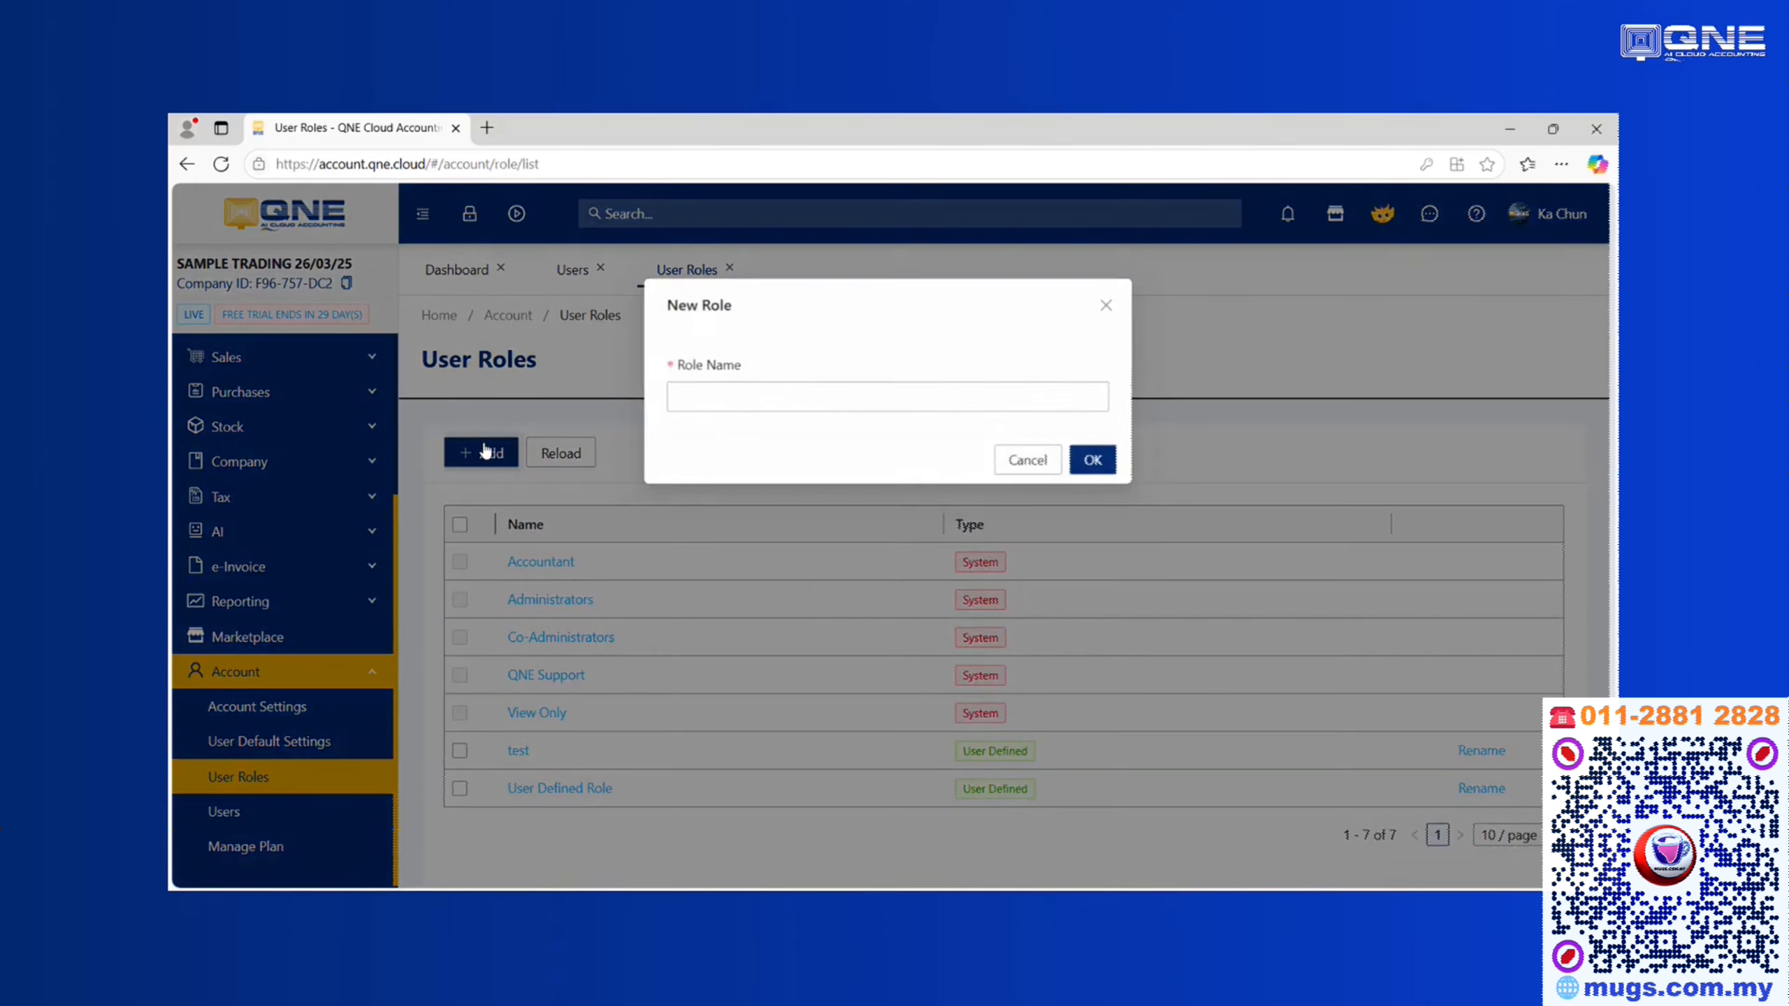
{"action": "left_click", "coordinate": [838, 393]}
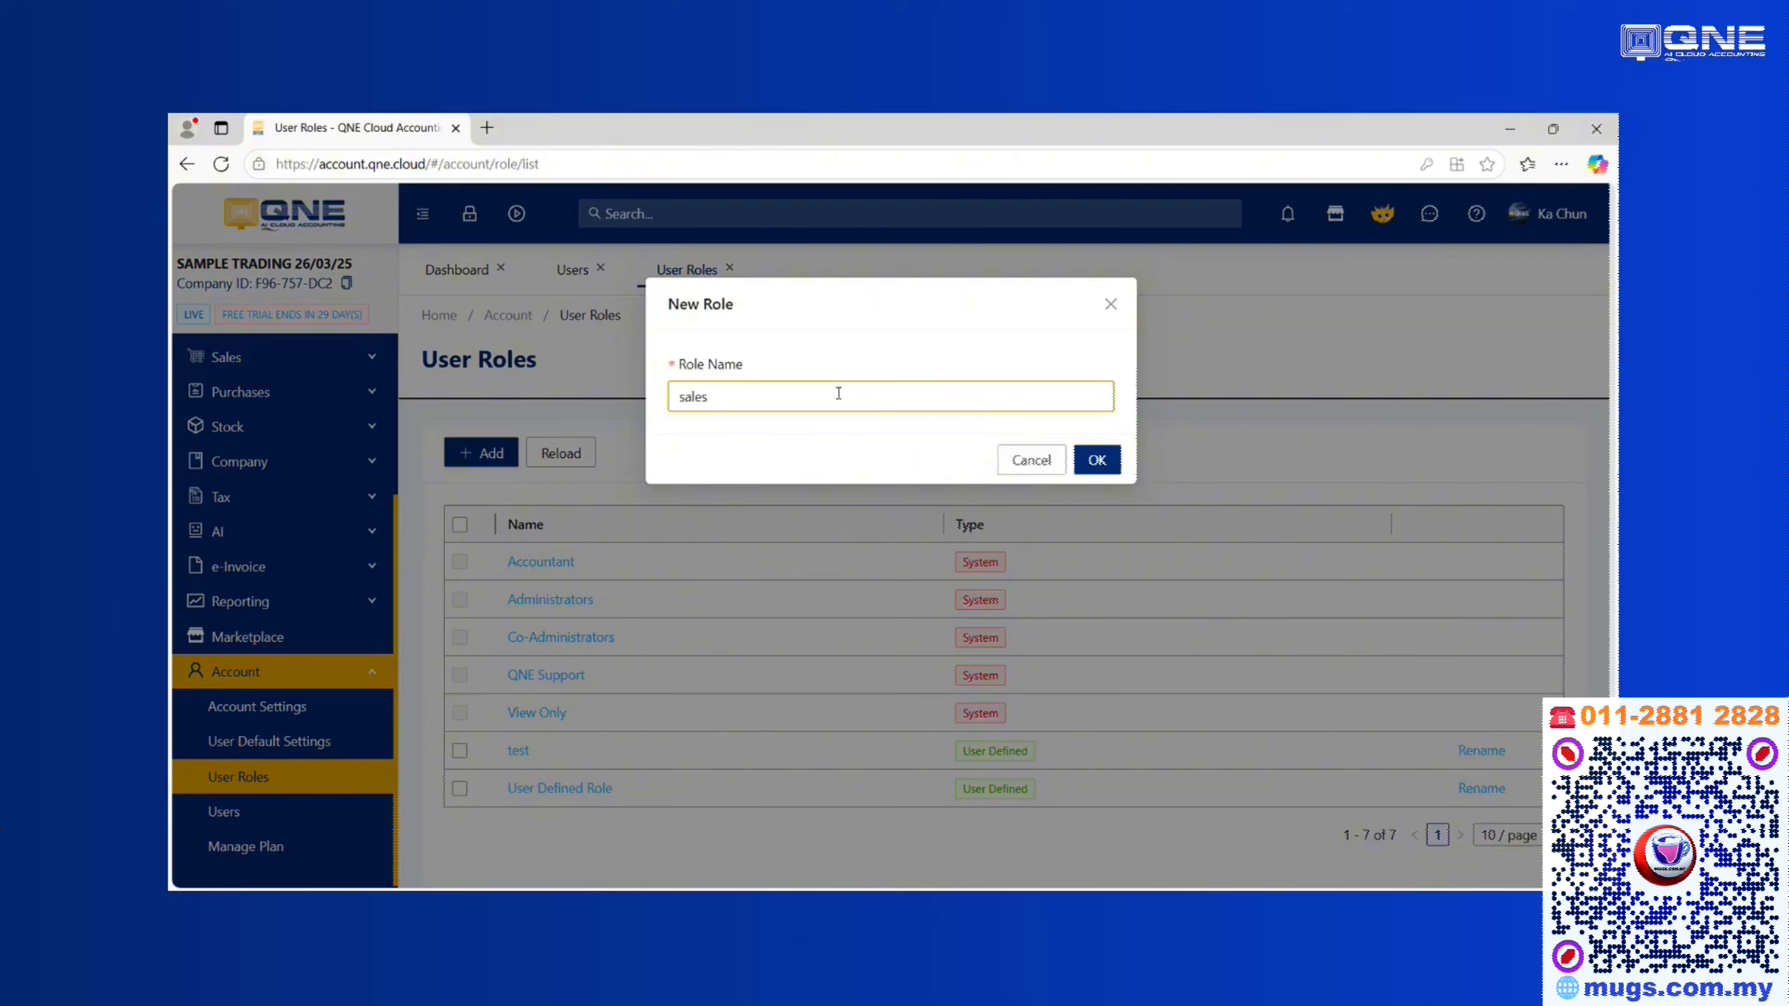
{"action": "type", "text": "sale"}
{"action": "key", "text": "BackSpace"}
{"action": "key", "text": "BackSpace"}
{"action": "key", "text": "BackSpace"}
{"action": "key", "text": "BackSpace"}
{"action": "type", "text": "SALES ROLE"}
{"action": "left_click", "coordinate": [1096, 459]}
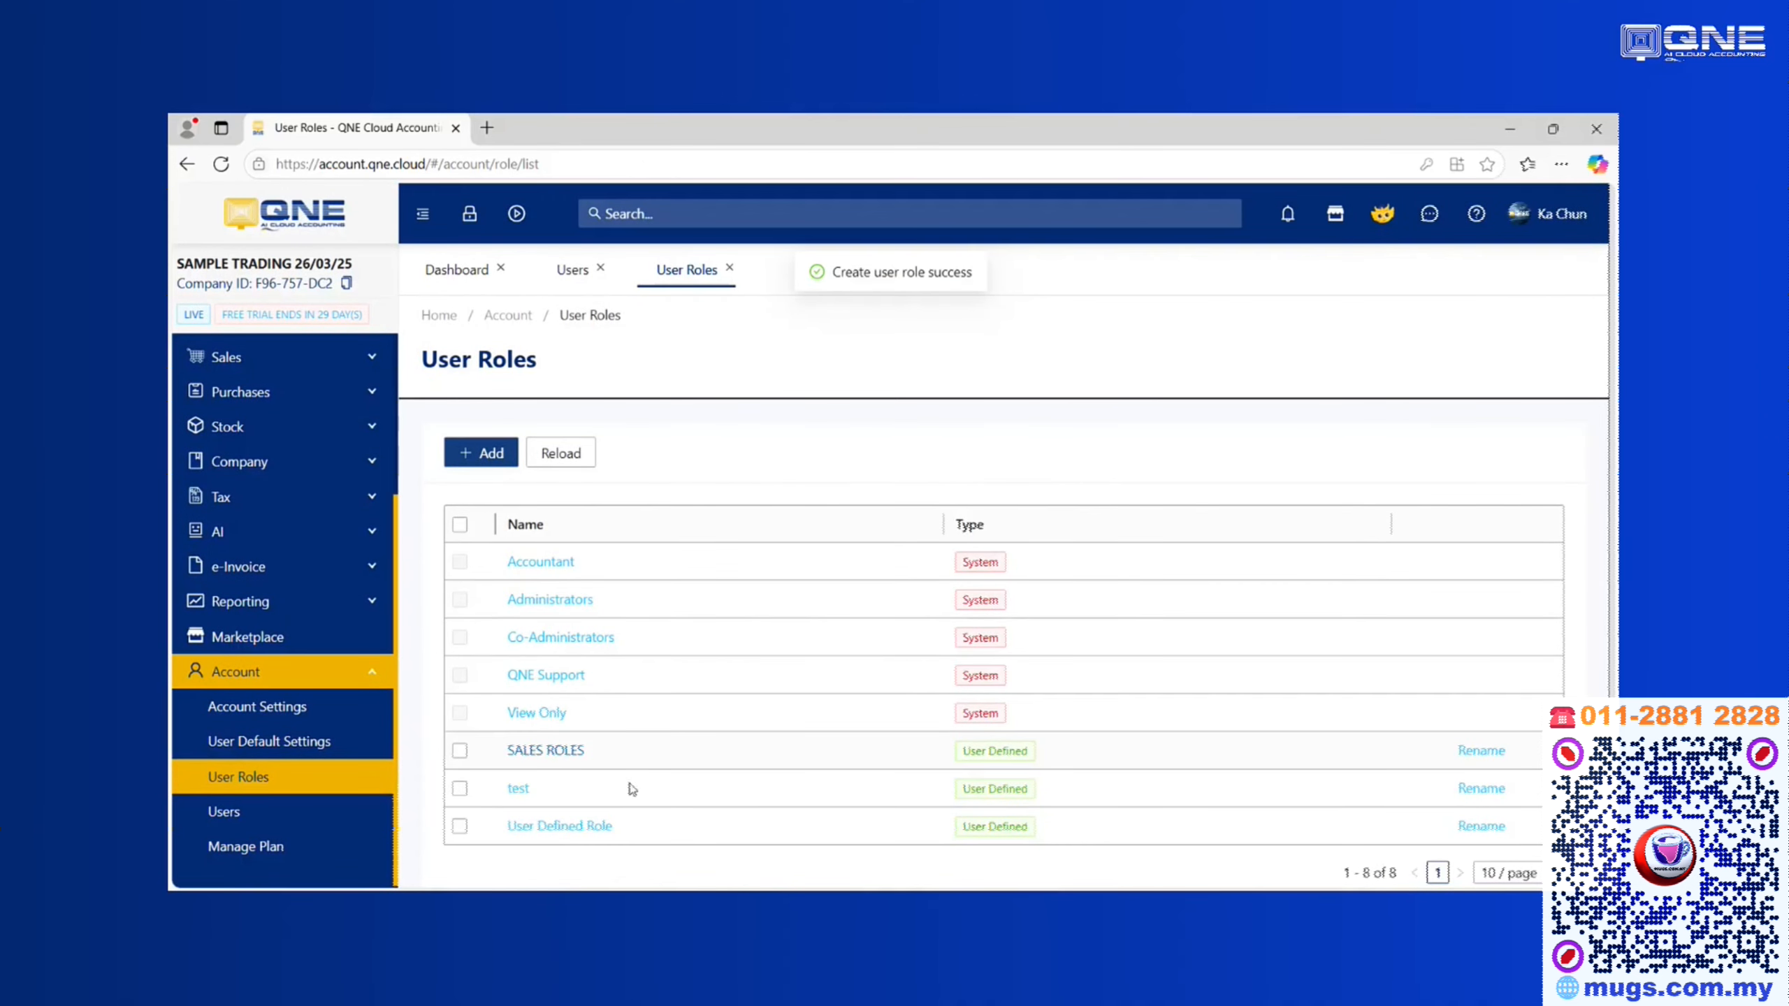
Open the SALES ROLES role and look through its Data Permissions modules
{"action": "left_click", "coordinate": [545, 750]}
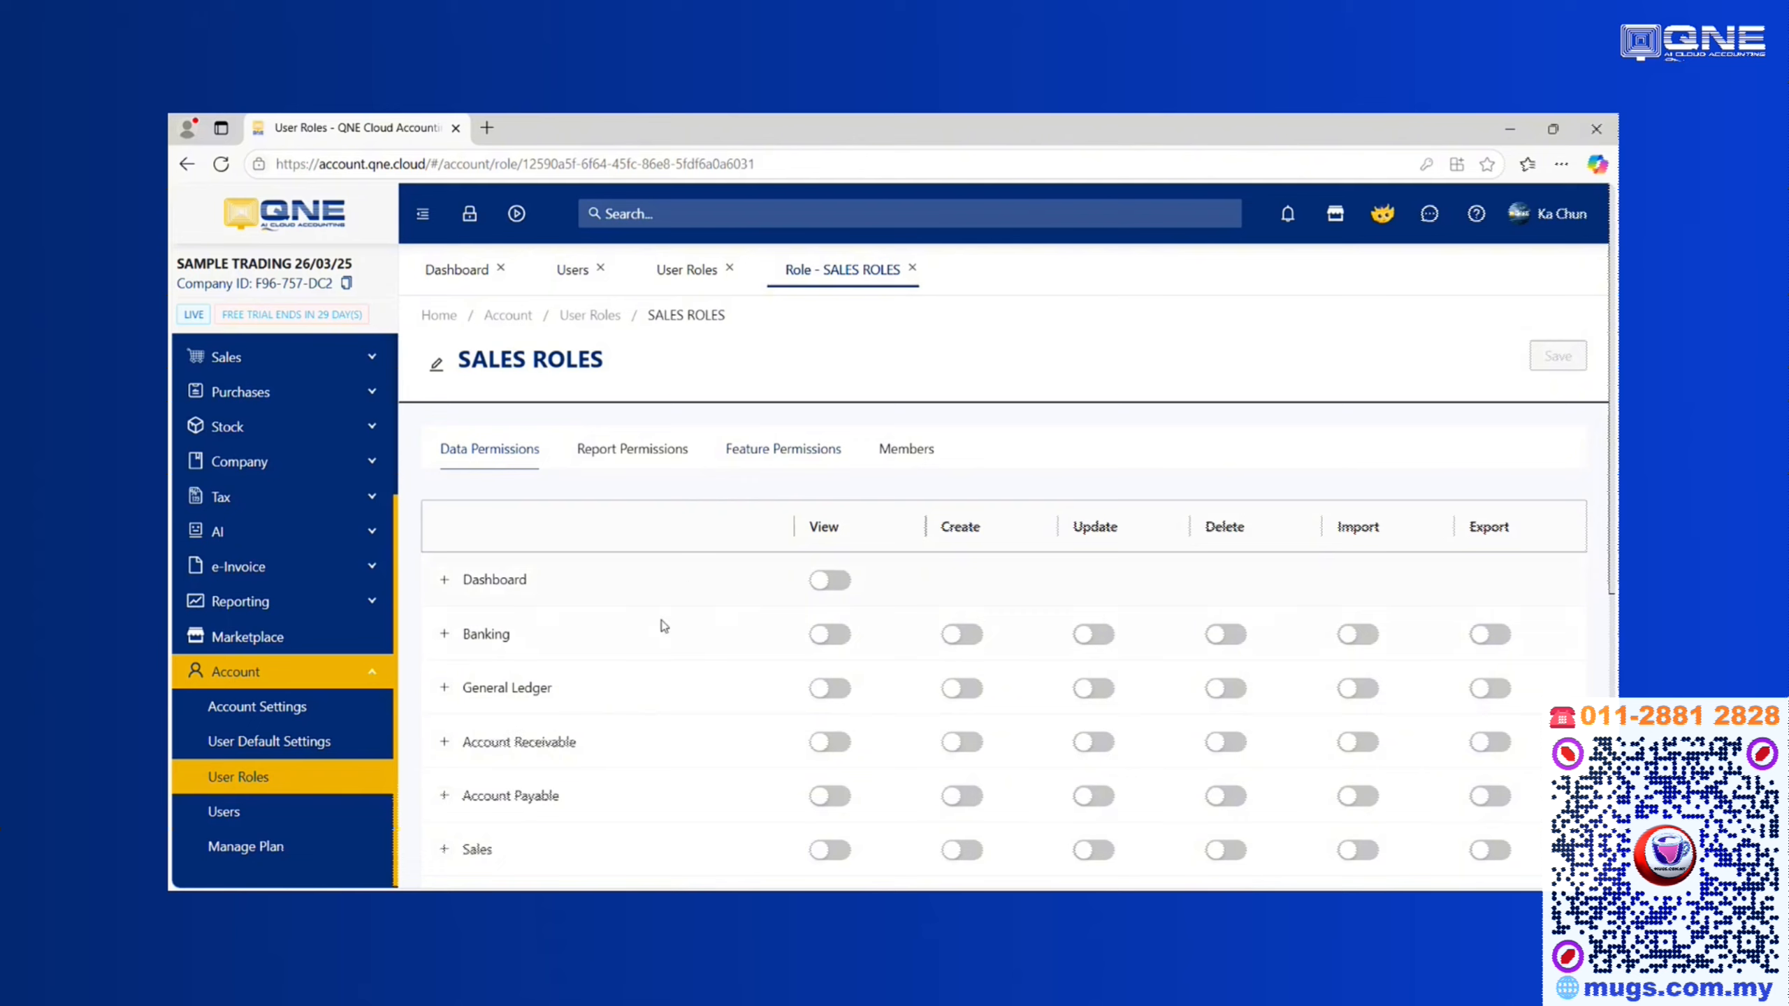
{"action": "scroll", "coordinate": [664, 627], "scroll_direction": "down", "scroll_amount": 3}
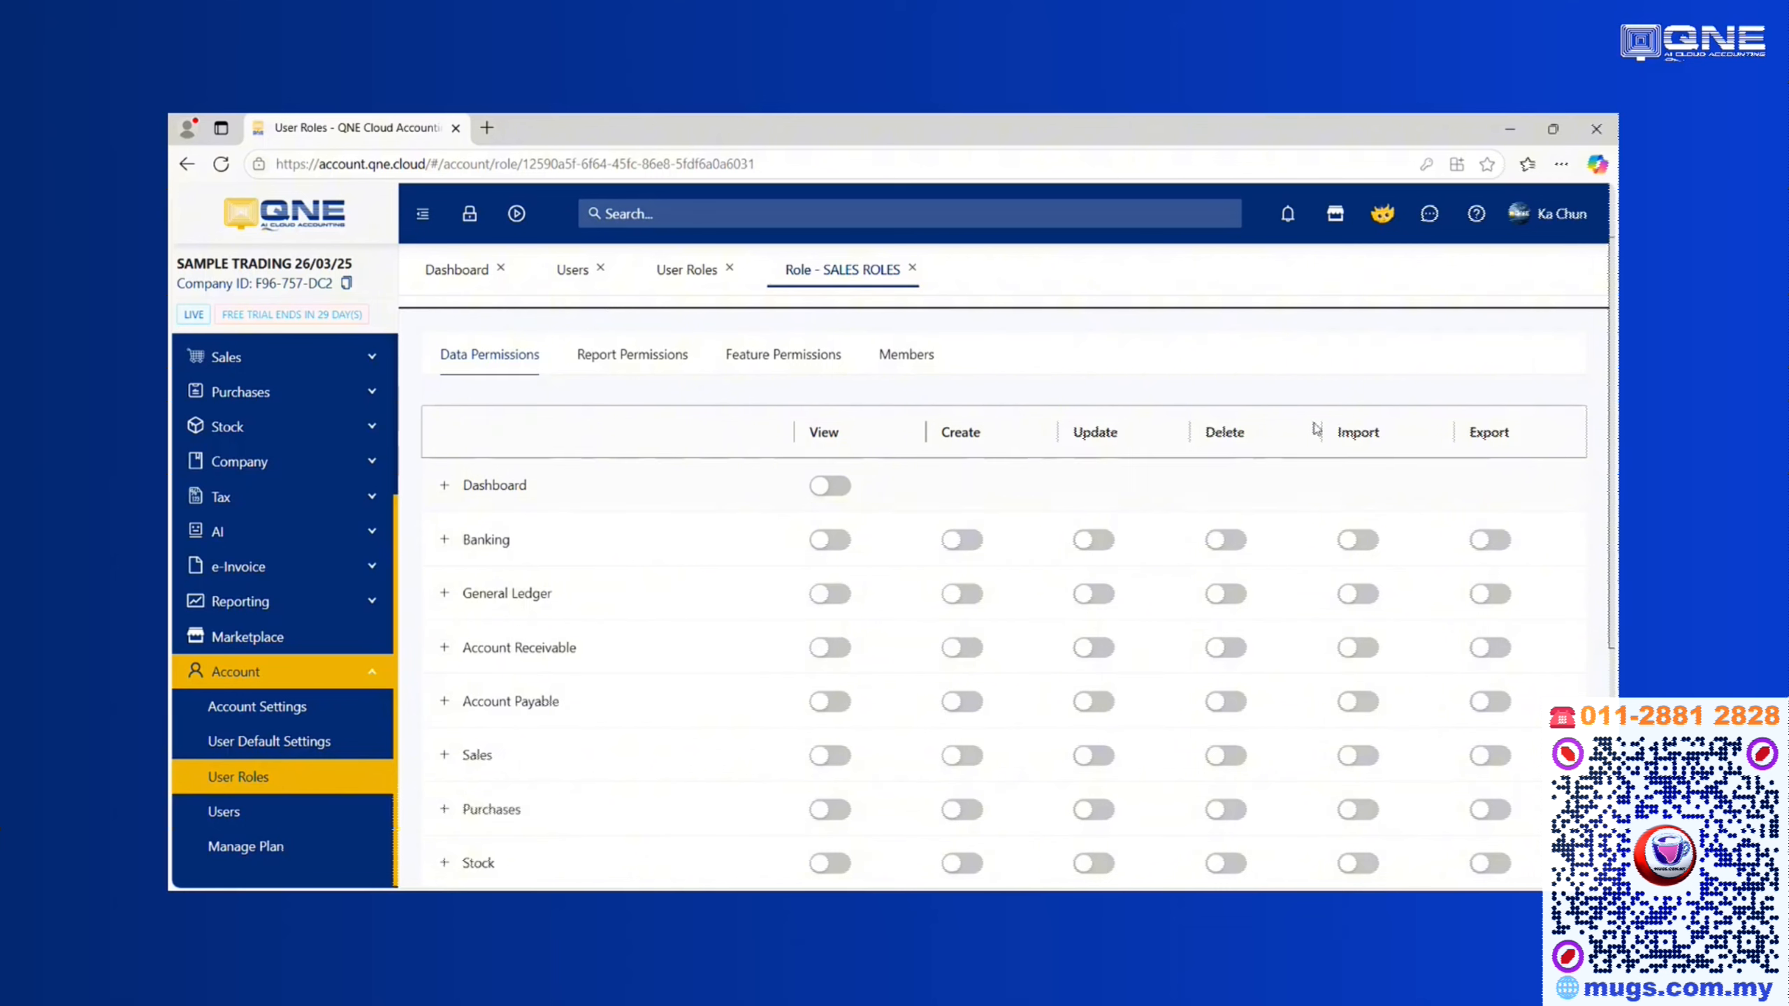
Switch on View, Create, Update, Delete, Import and Export for Sales in SALES ROLES
{"action": "scroll", "coordinate": [970, 463], "scroll_direction": "up", "scroll_amount": 2}
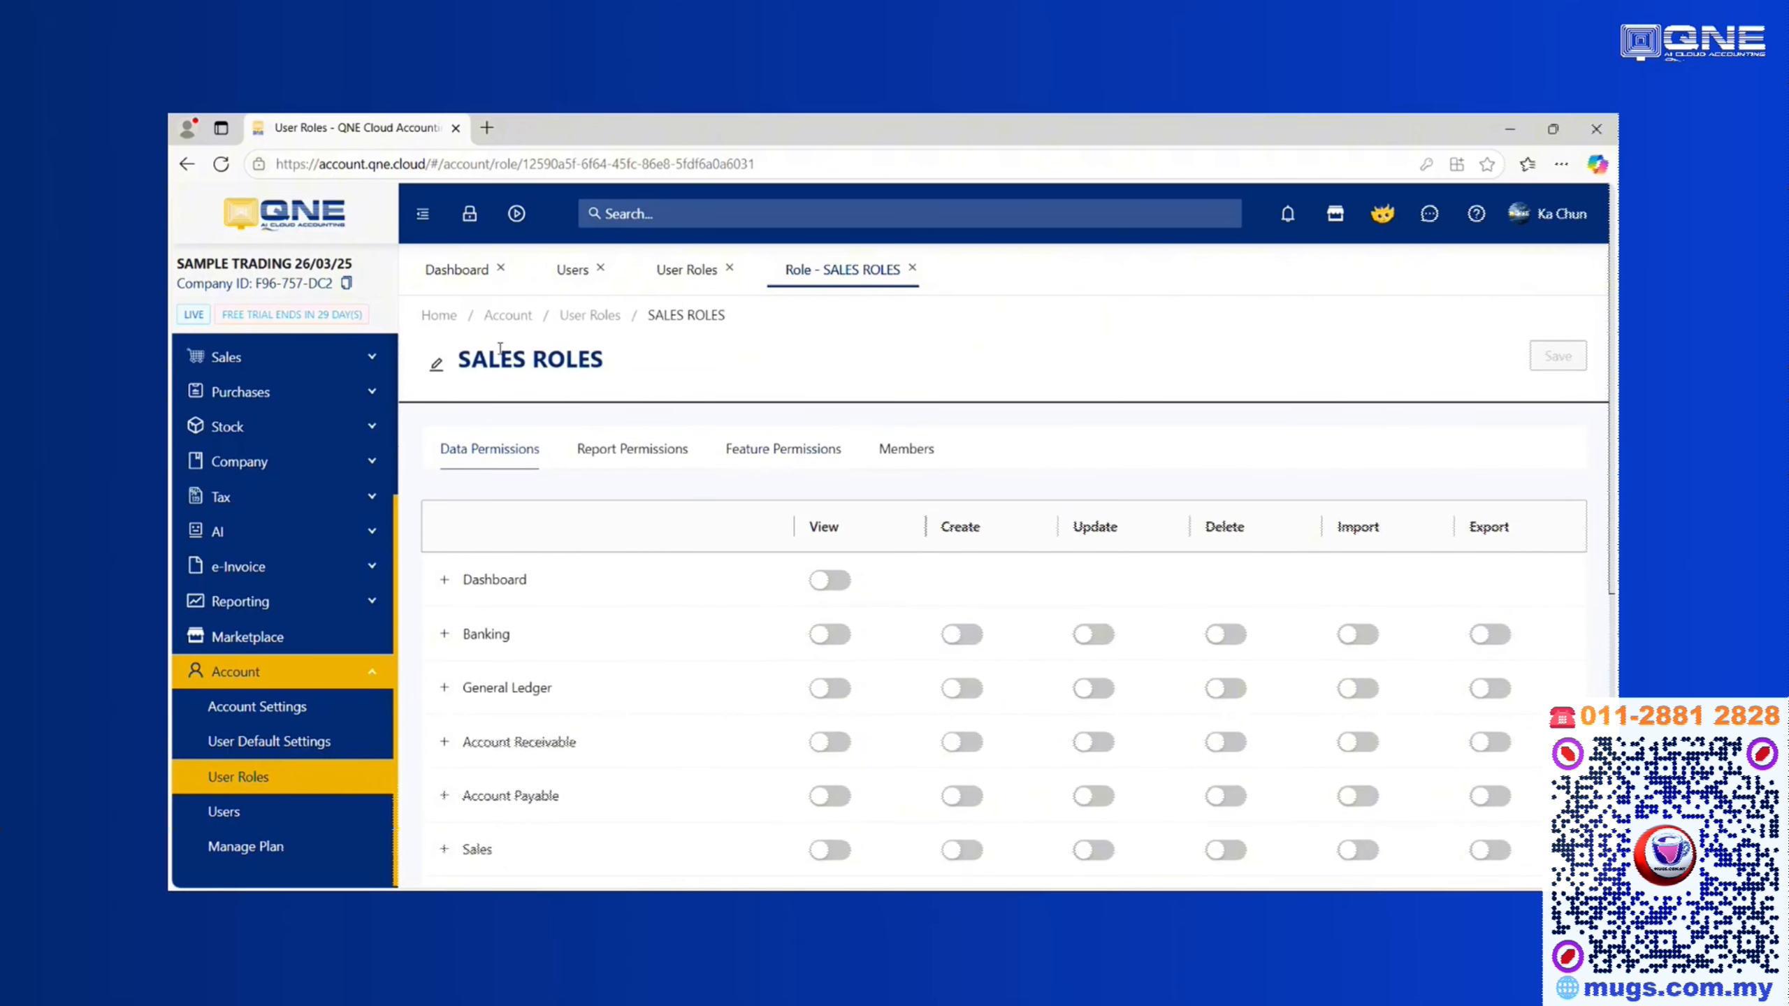
{"action": "left_click_drag", "start_coordinate": [456, 359], "coordinate": [643, 364]}
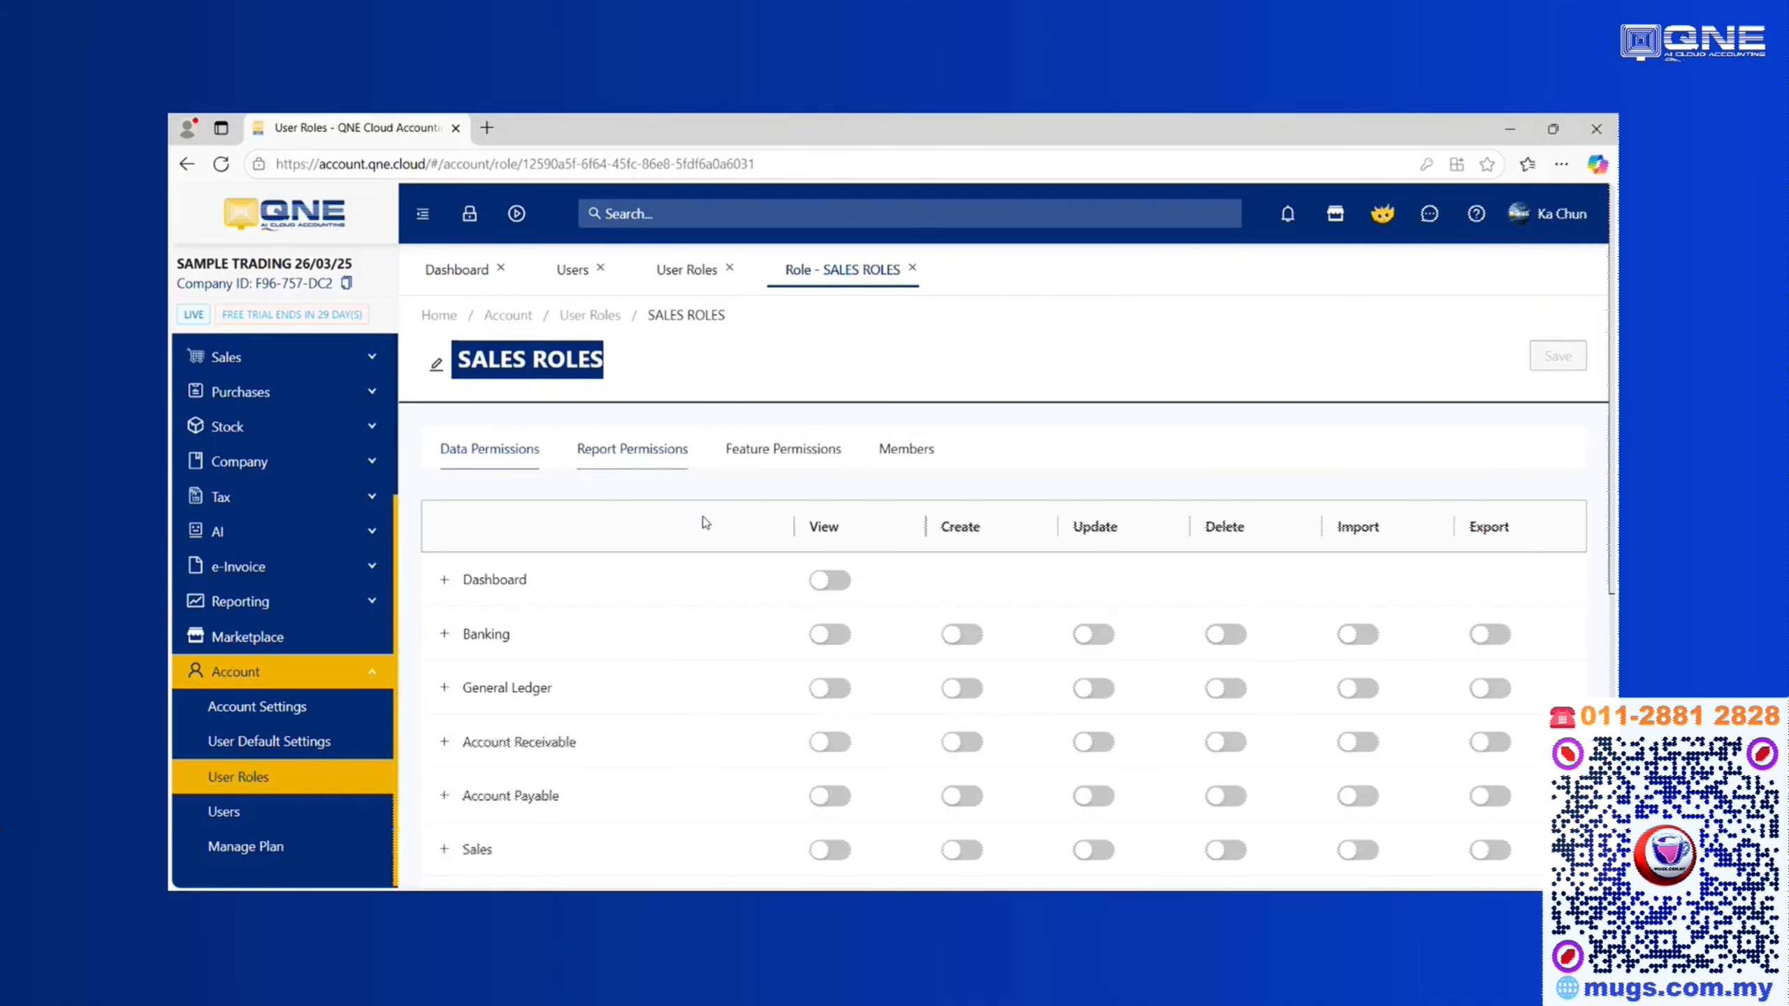
{"action": "scroll", "coordinate": [772, 496], "scroll_direction": "down", "scroll_amount": 2}
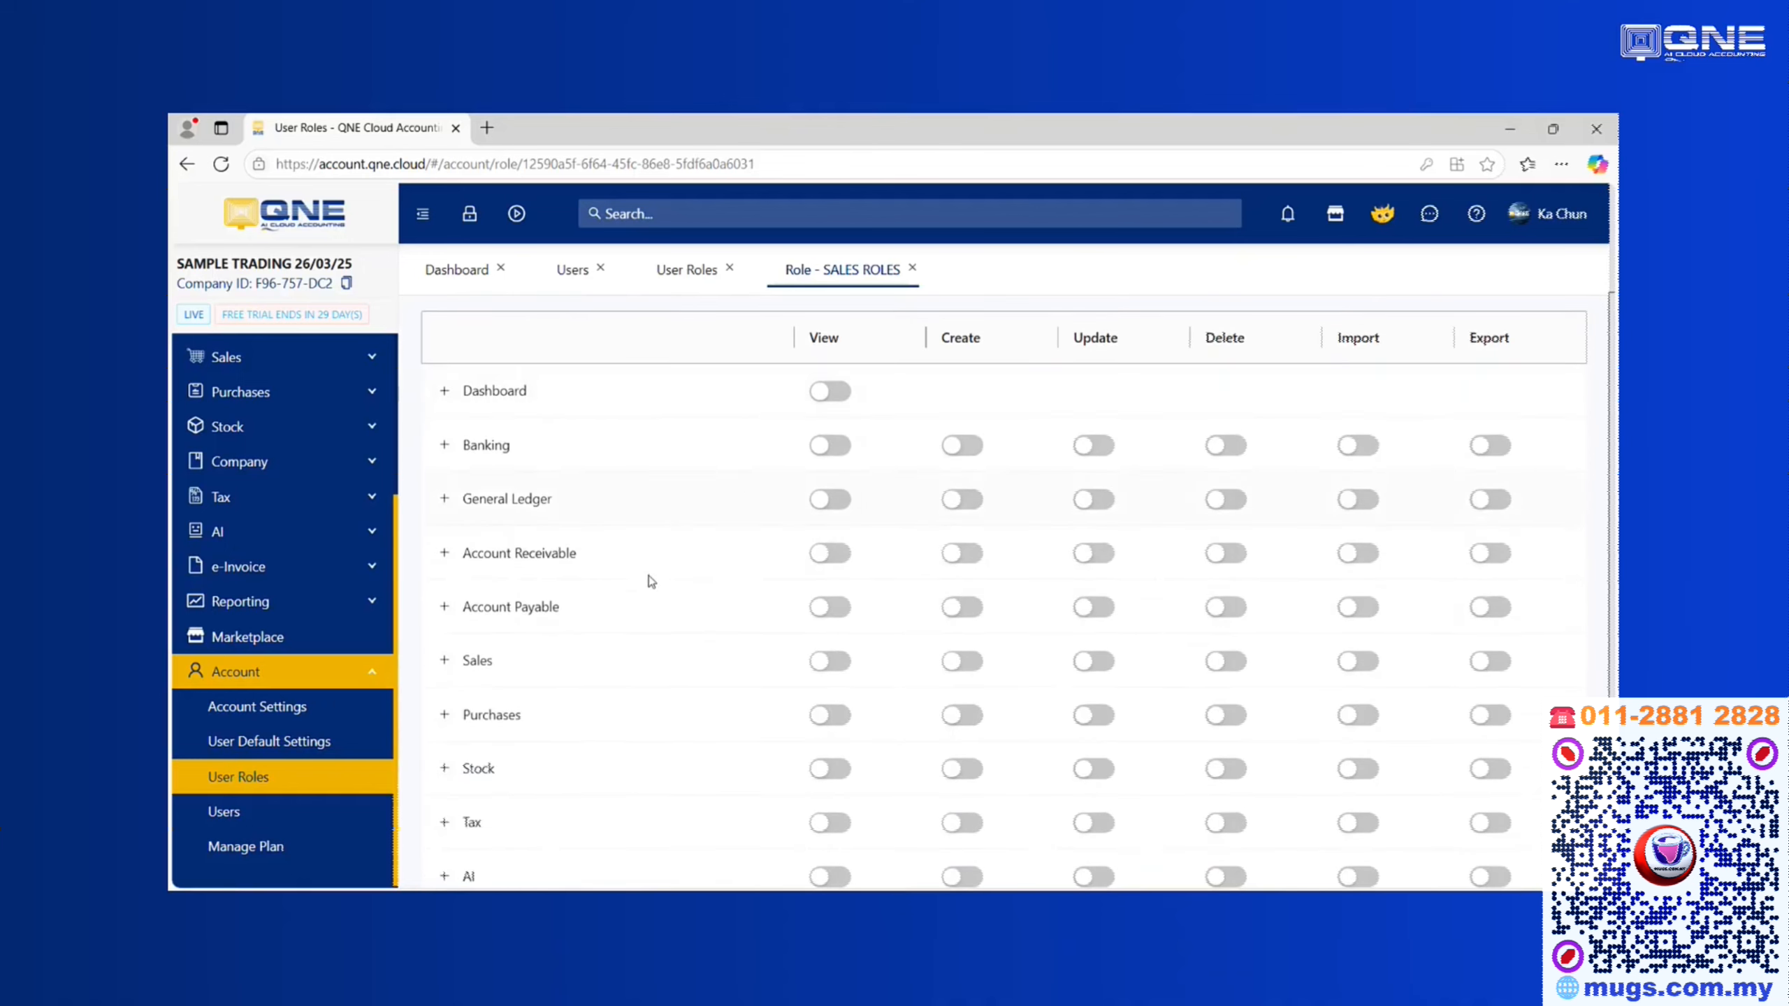
{"action": "left_click", "coordinate": [827, 668]}
{"action": "left_click", "coordinate": [962, 664]}
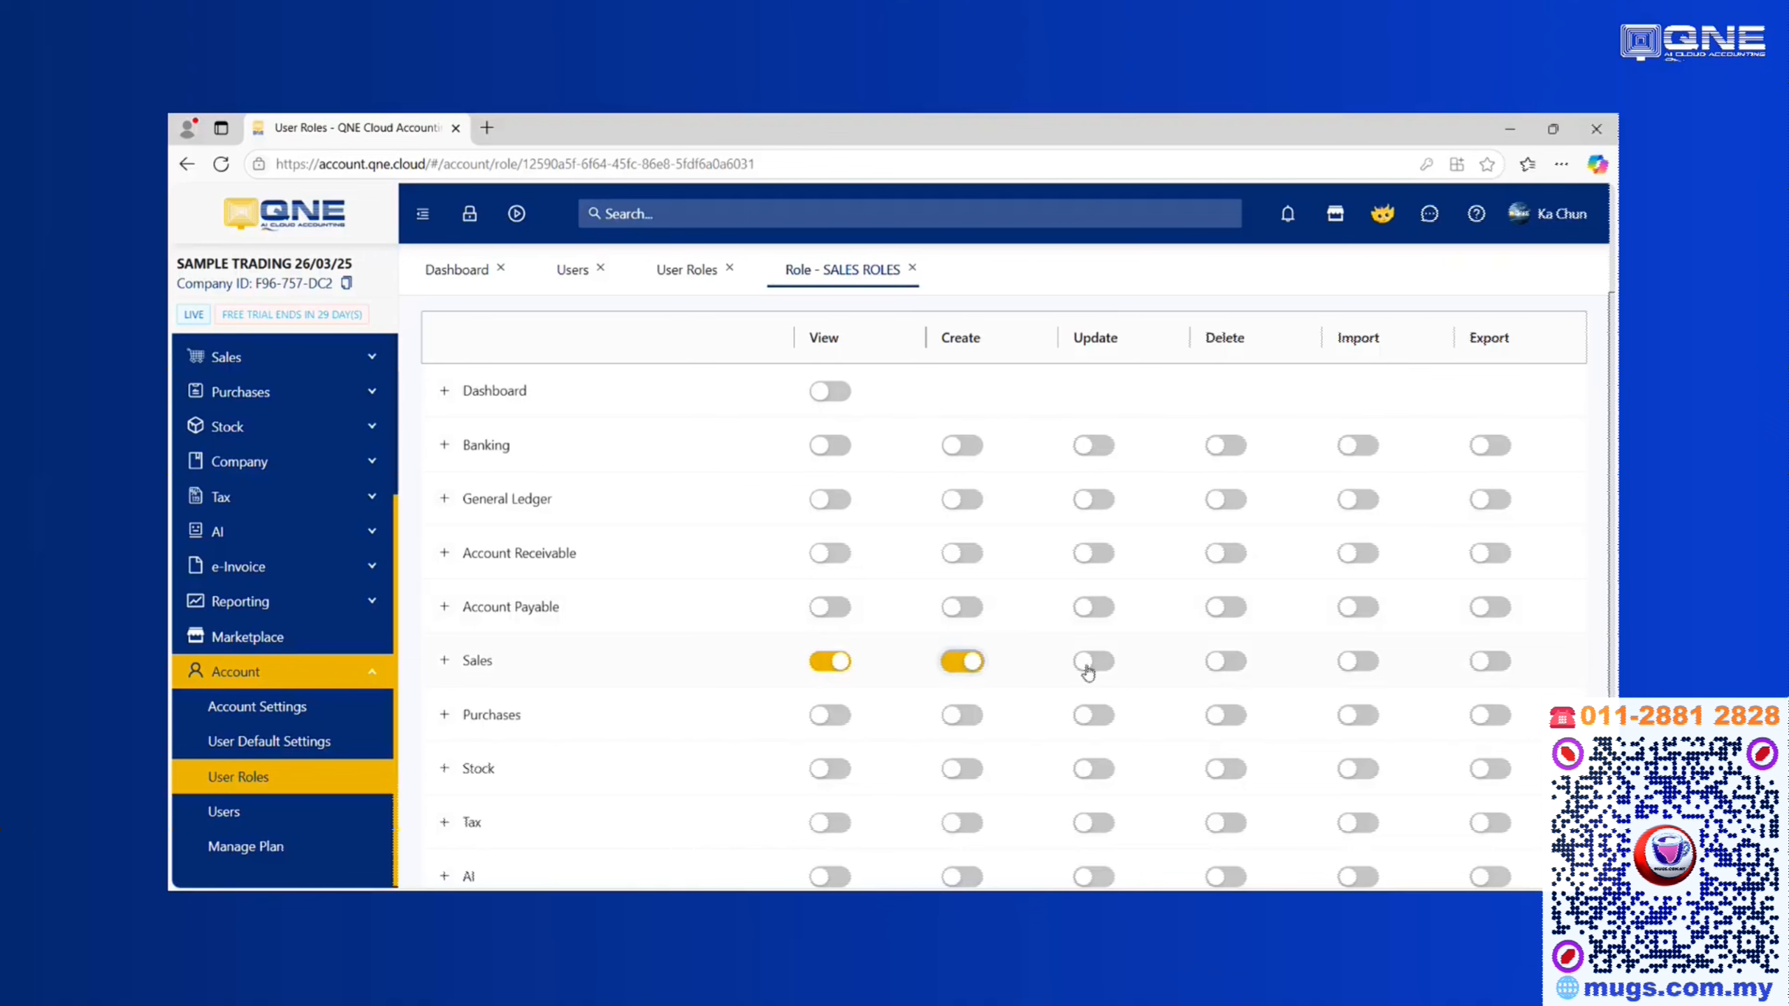
{"action": "left_click", "coordinate": [1088, 669]}
{"action": "left_click", "coordinate": [1227, 666]}
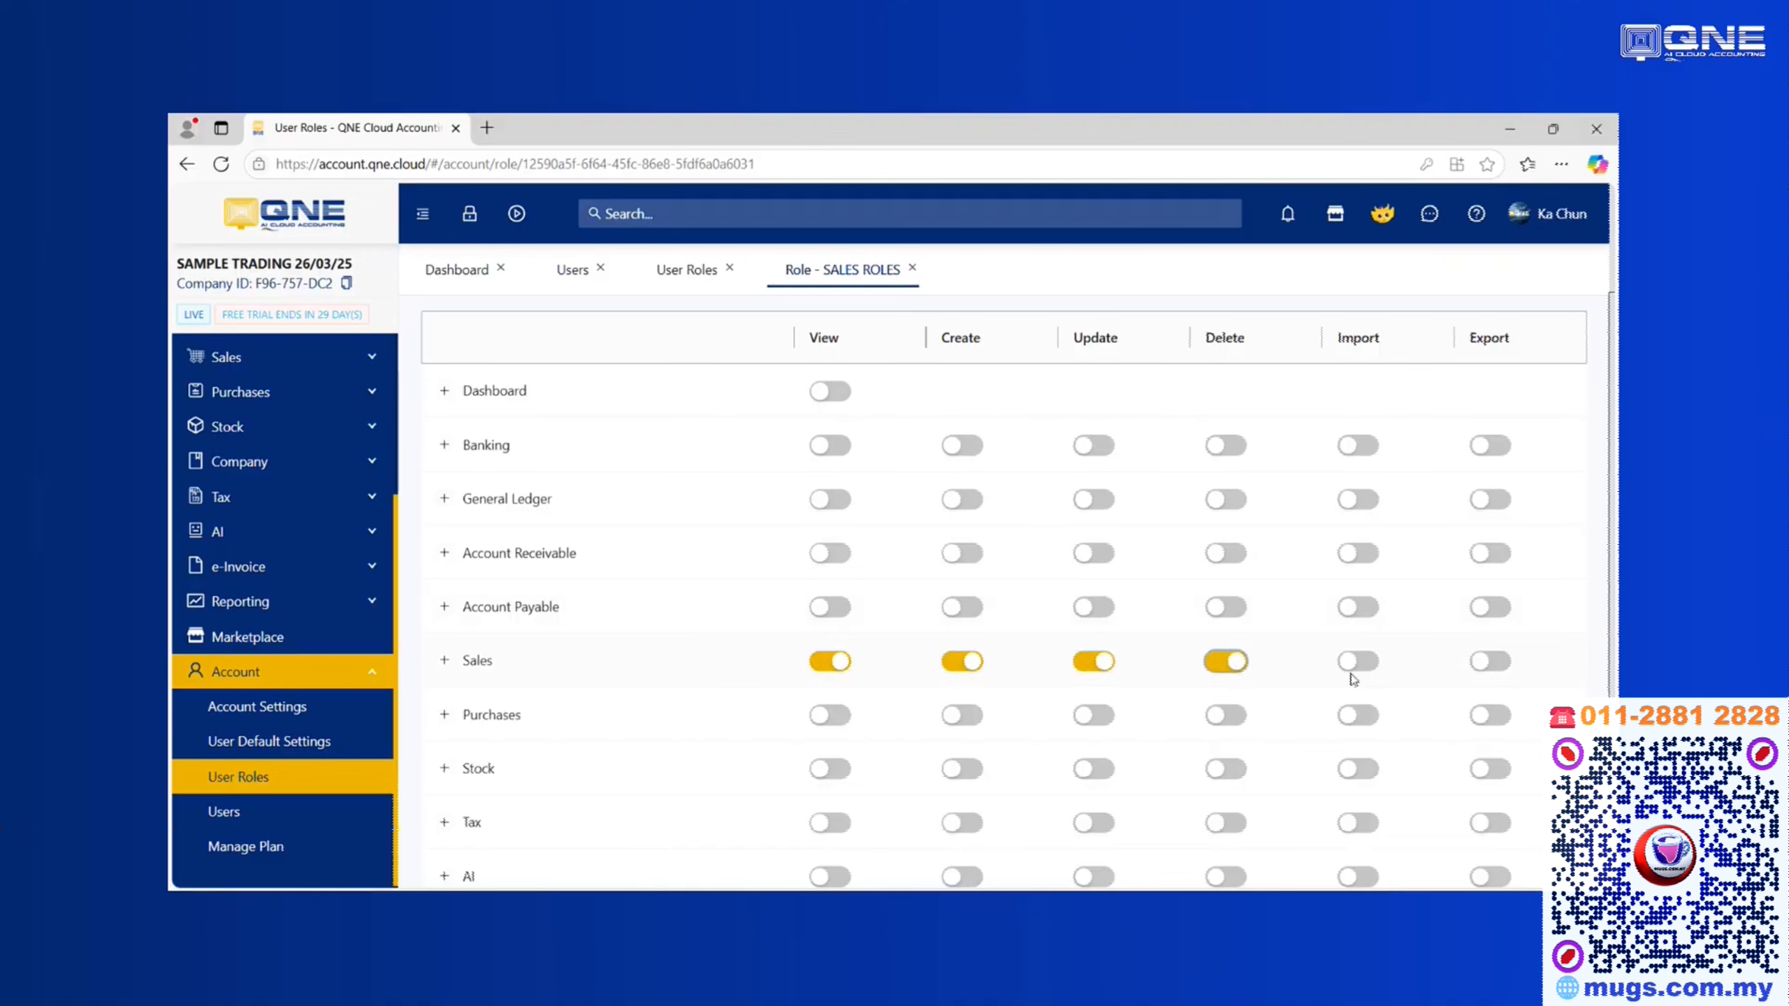
{"action": "left_click", "coordinate": [1353, 670]}
{"action": "left_click", "coordinate": [1497, 664]}
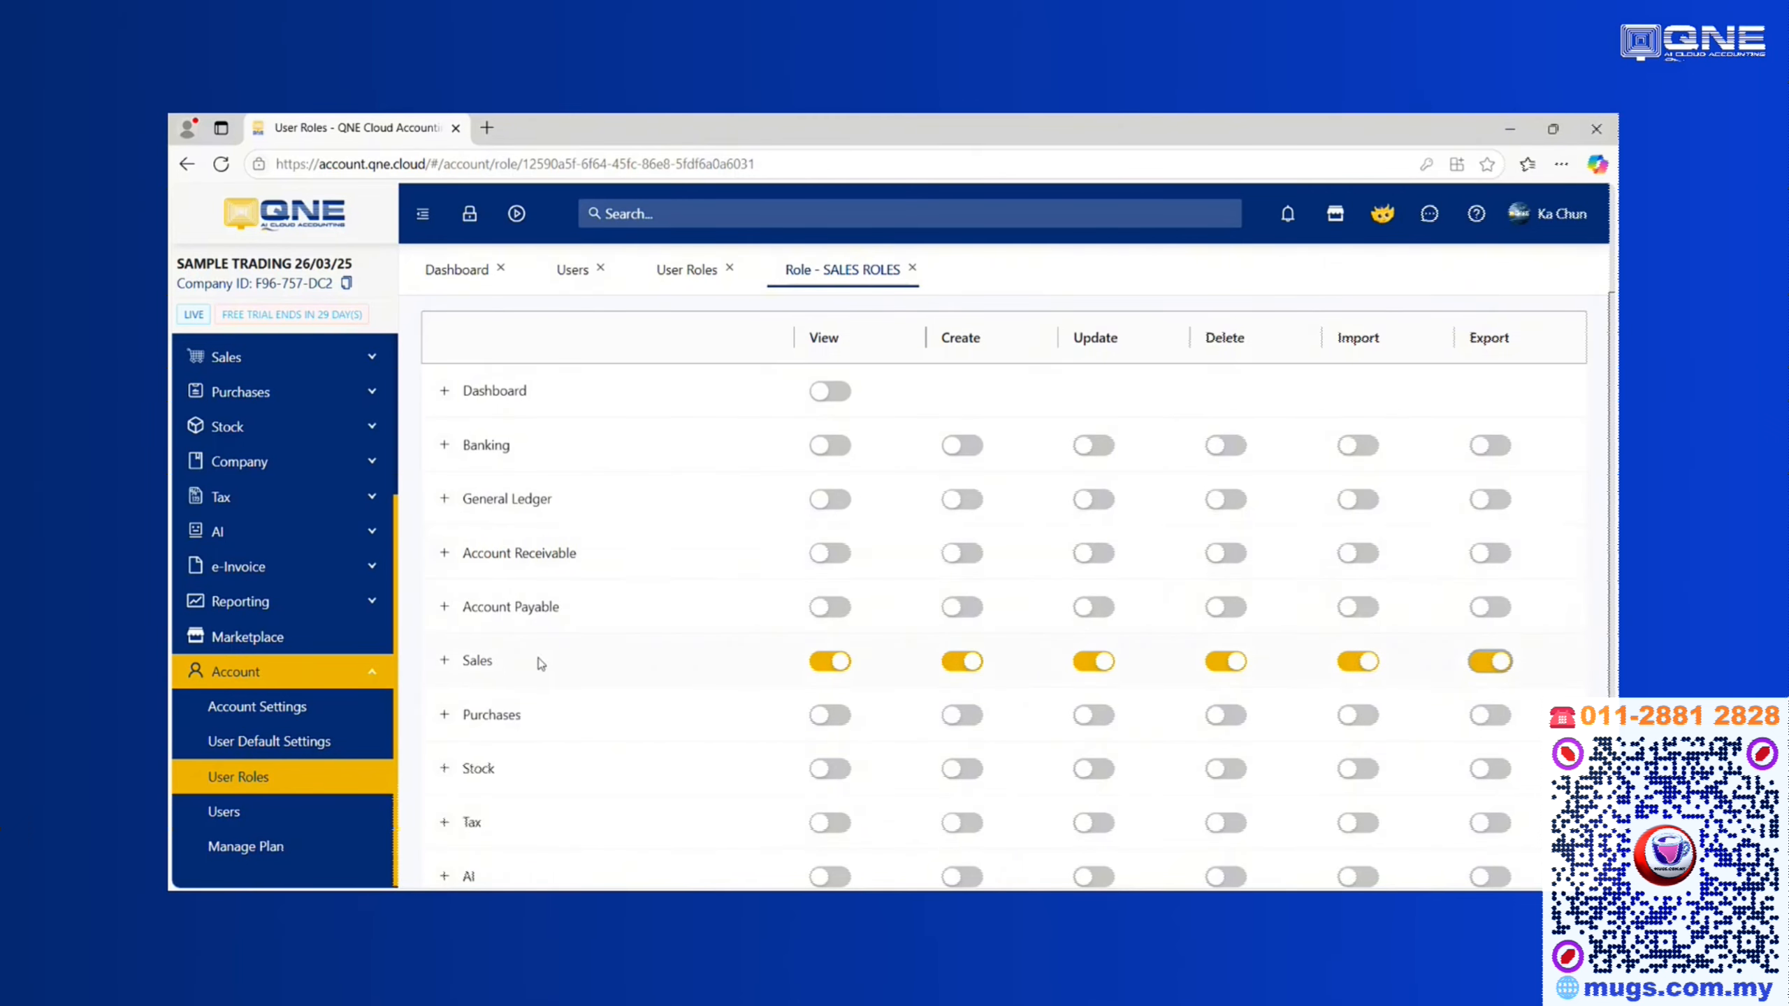
Expand Sales to review Quotations and other document types, then collapse the group
{"action": "left_click", "coordinate": [449, 664]}
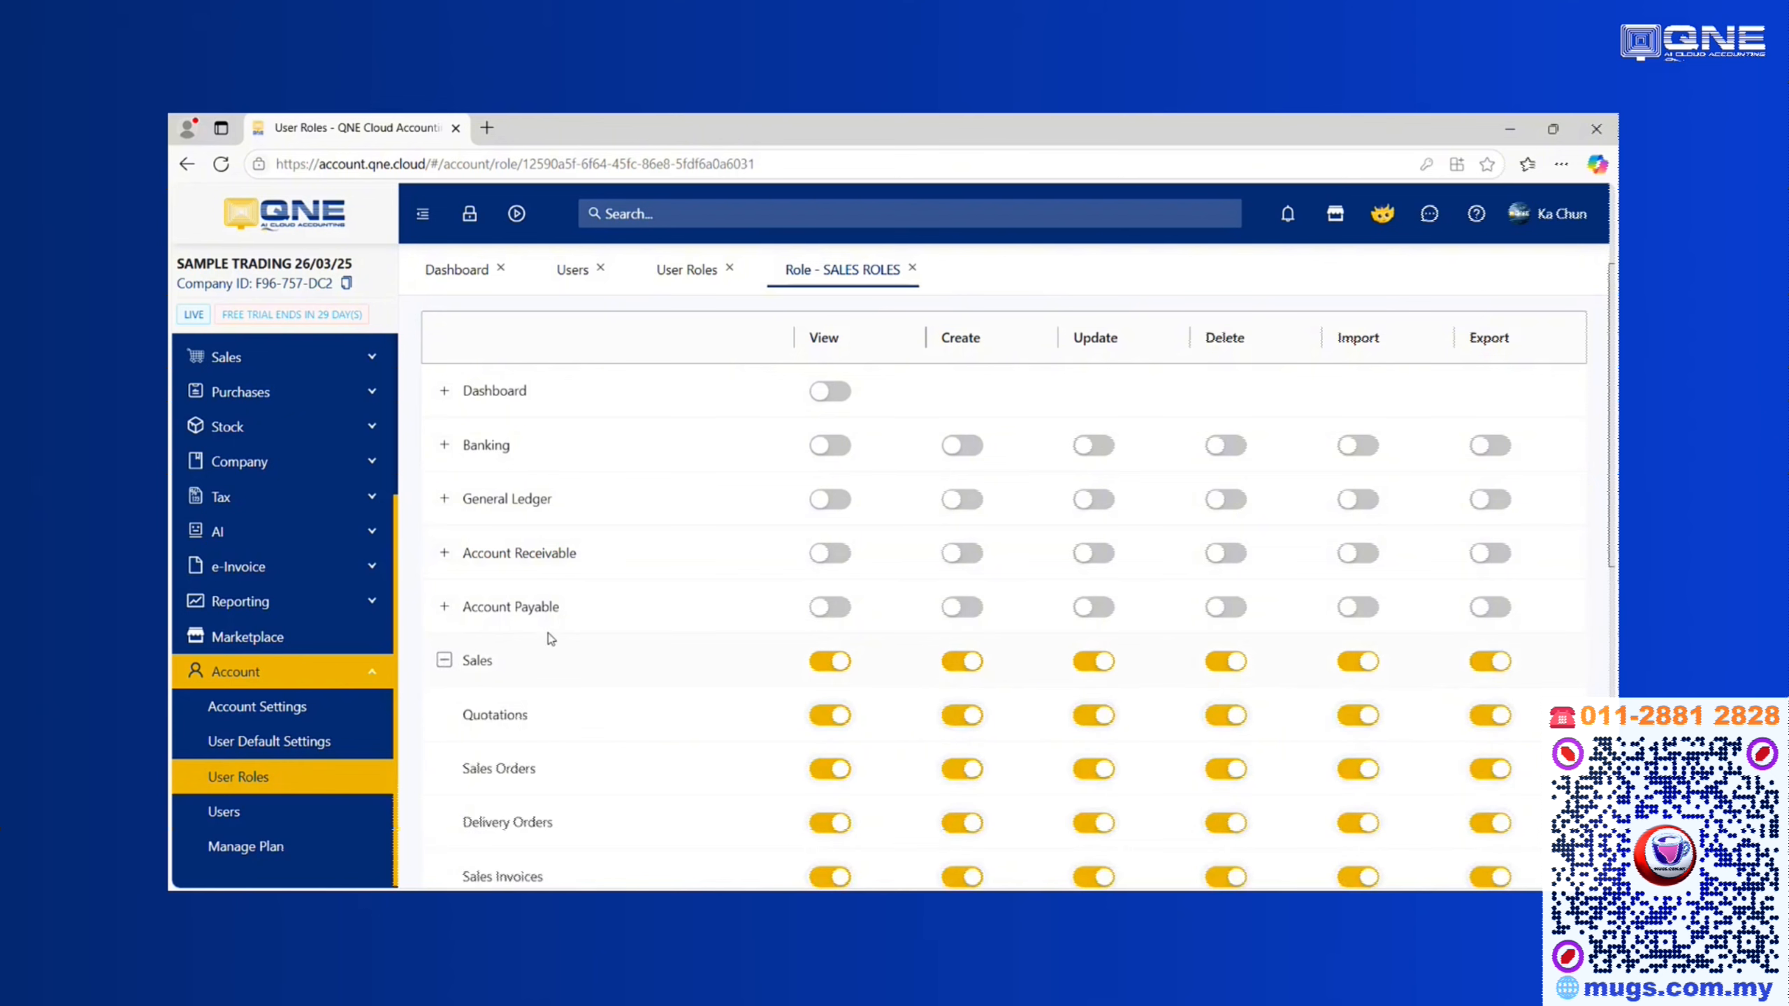
{"action": "scroll", "coordinate": [467, 614], "scroll_direction": "down", "scroll_amount": 1}
{"action": "left_click_drag", "start_coordinate": [461, 626], "coordinate": [568, 633]}
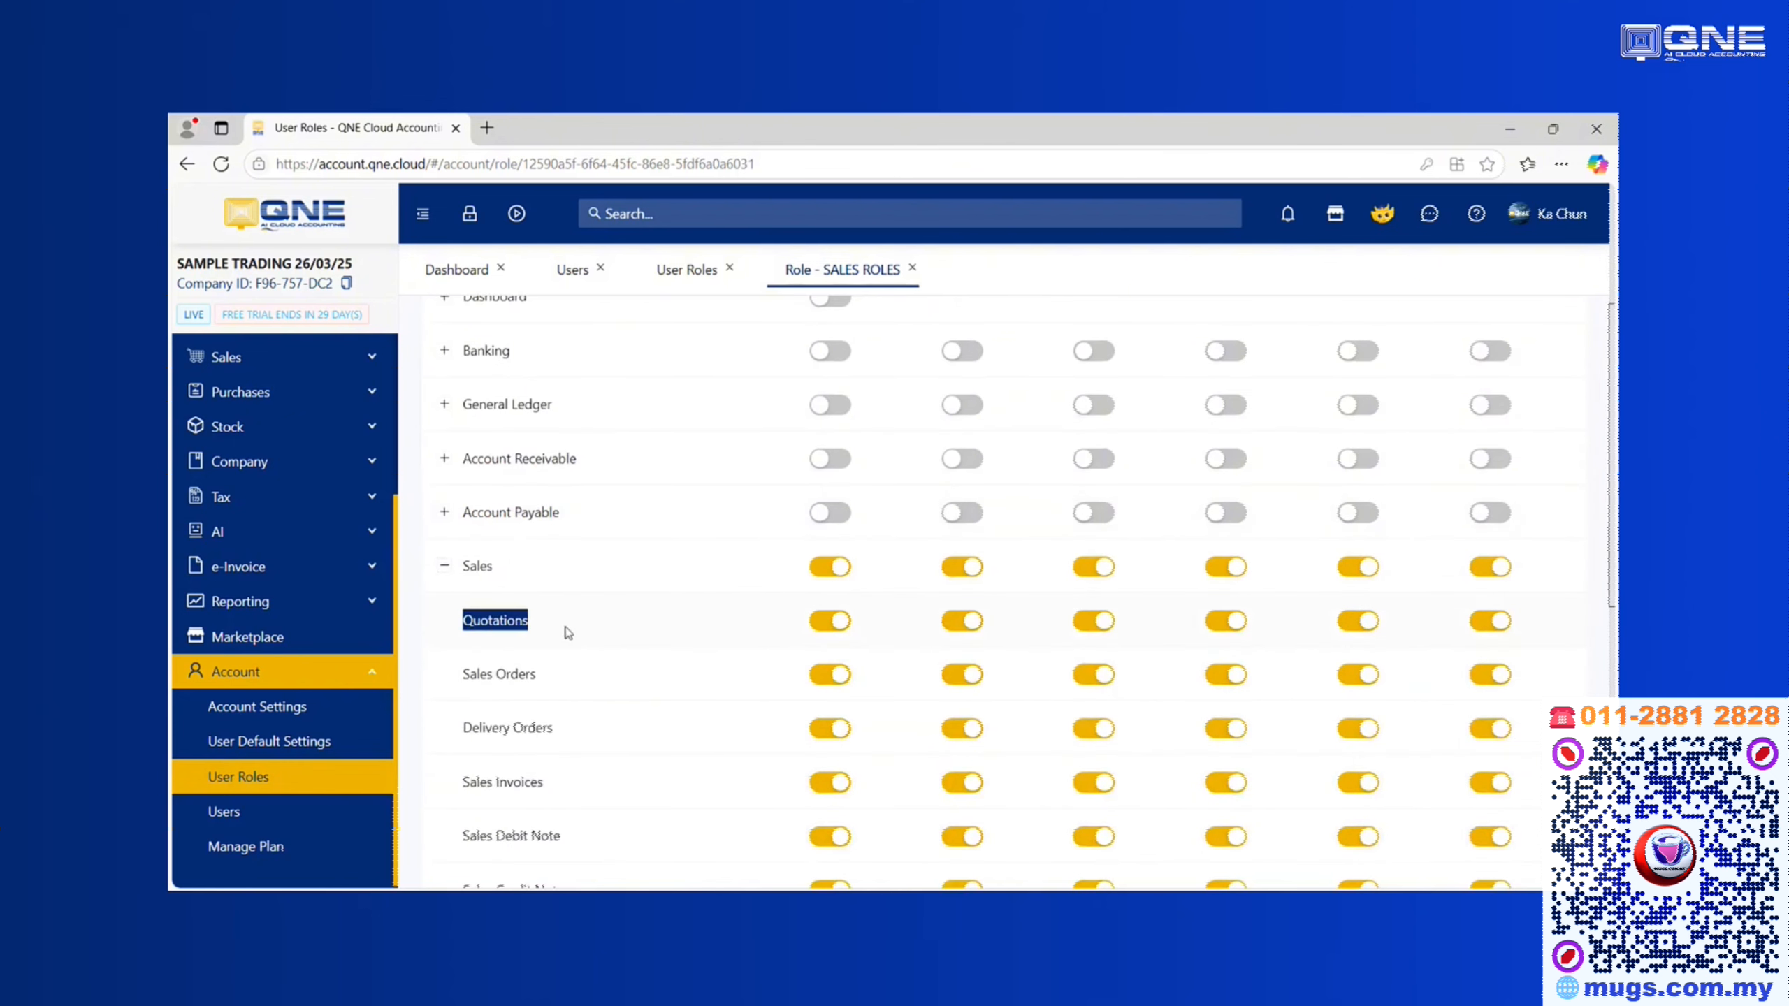
{"action": "left_click_drag", "start_coordinate": [465, 675], "coordinate": [560, 683]}
{"action": "left_click_drag", "start_coordinate": [479, 730], "coordinate": [528, 729]}
{"action": "scroll", "coordinate": [525, 735], "scroll_direction": "down", "scroll_amount": 1}
{"action": "scroll", "coordinate": [525, 737], "scroll_direction": "down", "scroll_amount": 3}
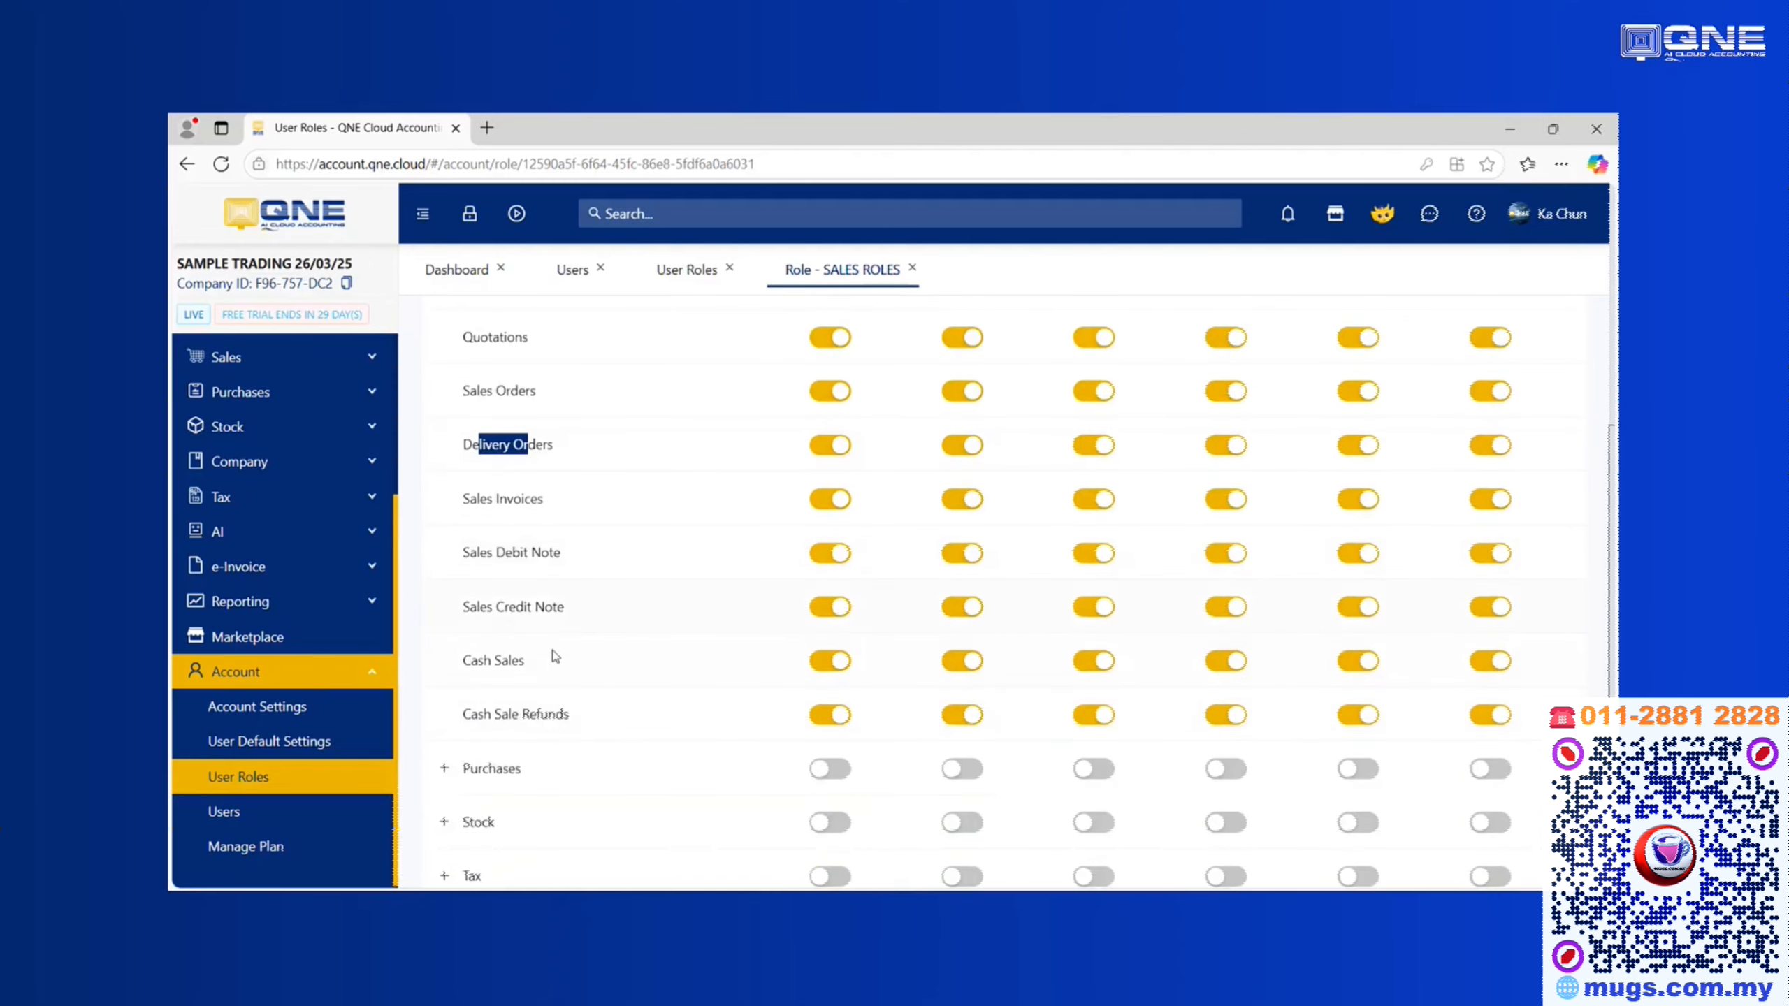
{"action": "scroll", "coordinate": [553, 582], "scroll_direction": "up", "scroll_amount": 1}
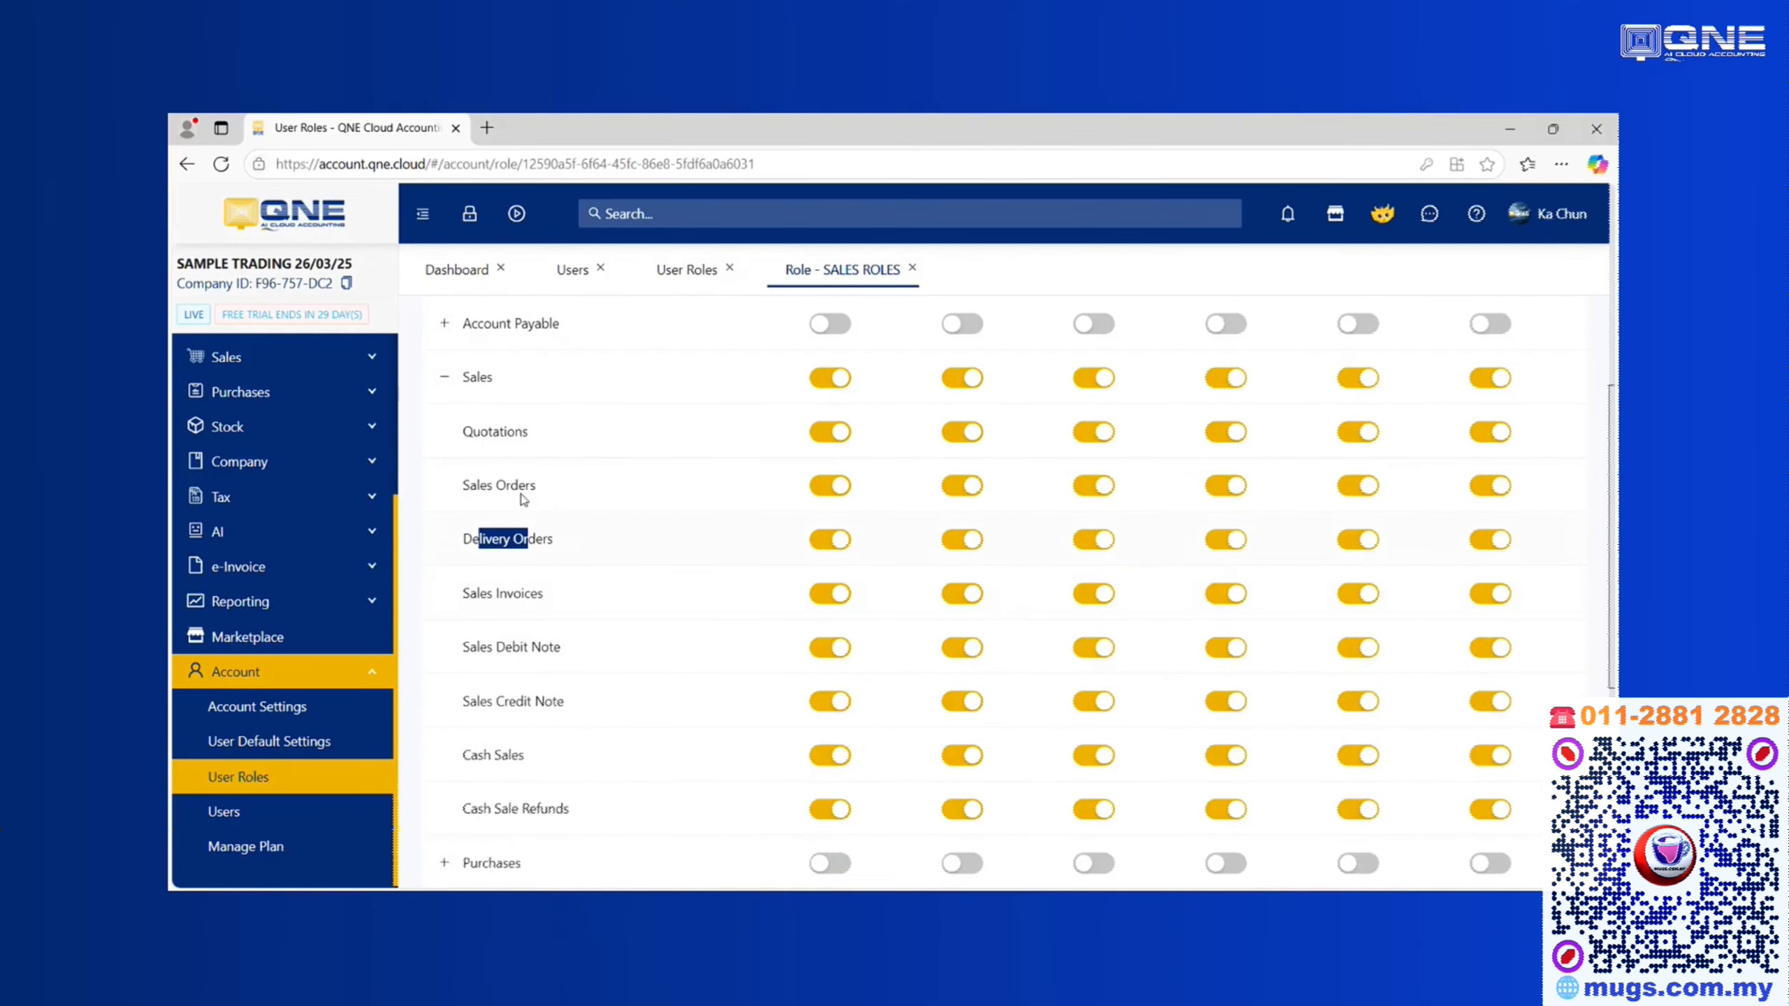
{"action": "left_click", "coordinate": [445, 377]}
{"action": "scroll", "coordinate": [637, 523], "scroll_direction": "up", "scroll_amount": 7}
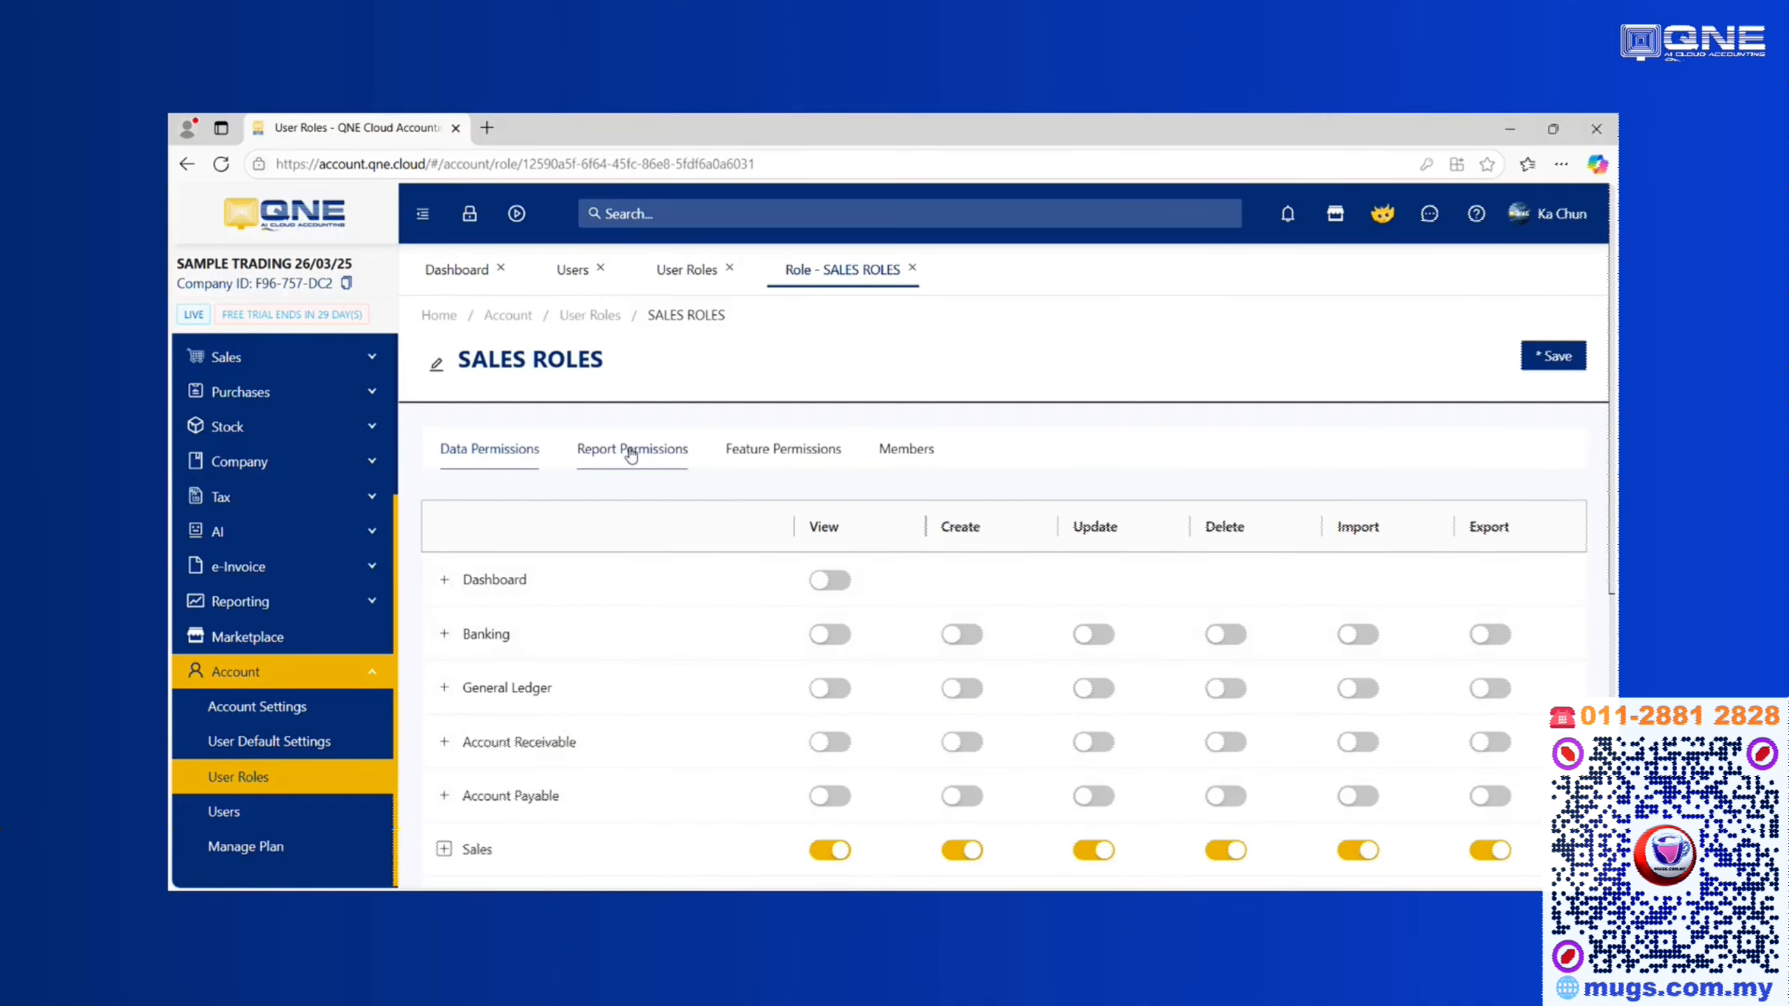
Show the SALES ROLES report permissions with the Sales reports group expanded
{"action": "left_click", "coordinate": [632, 451]}
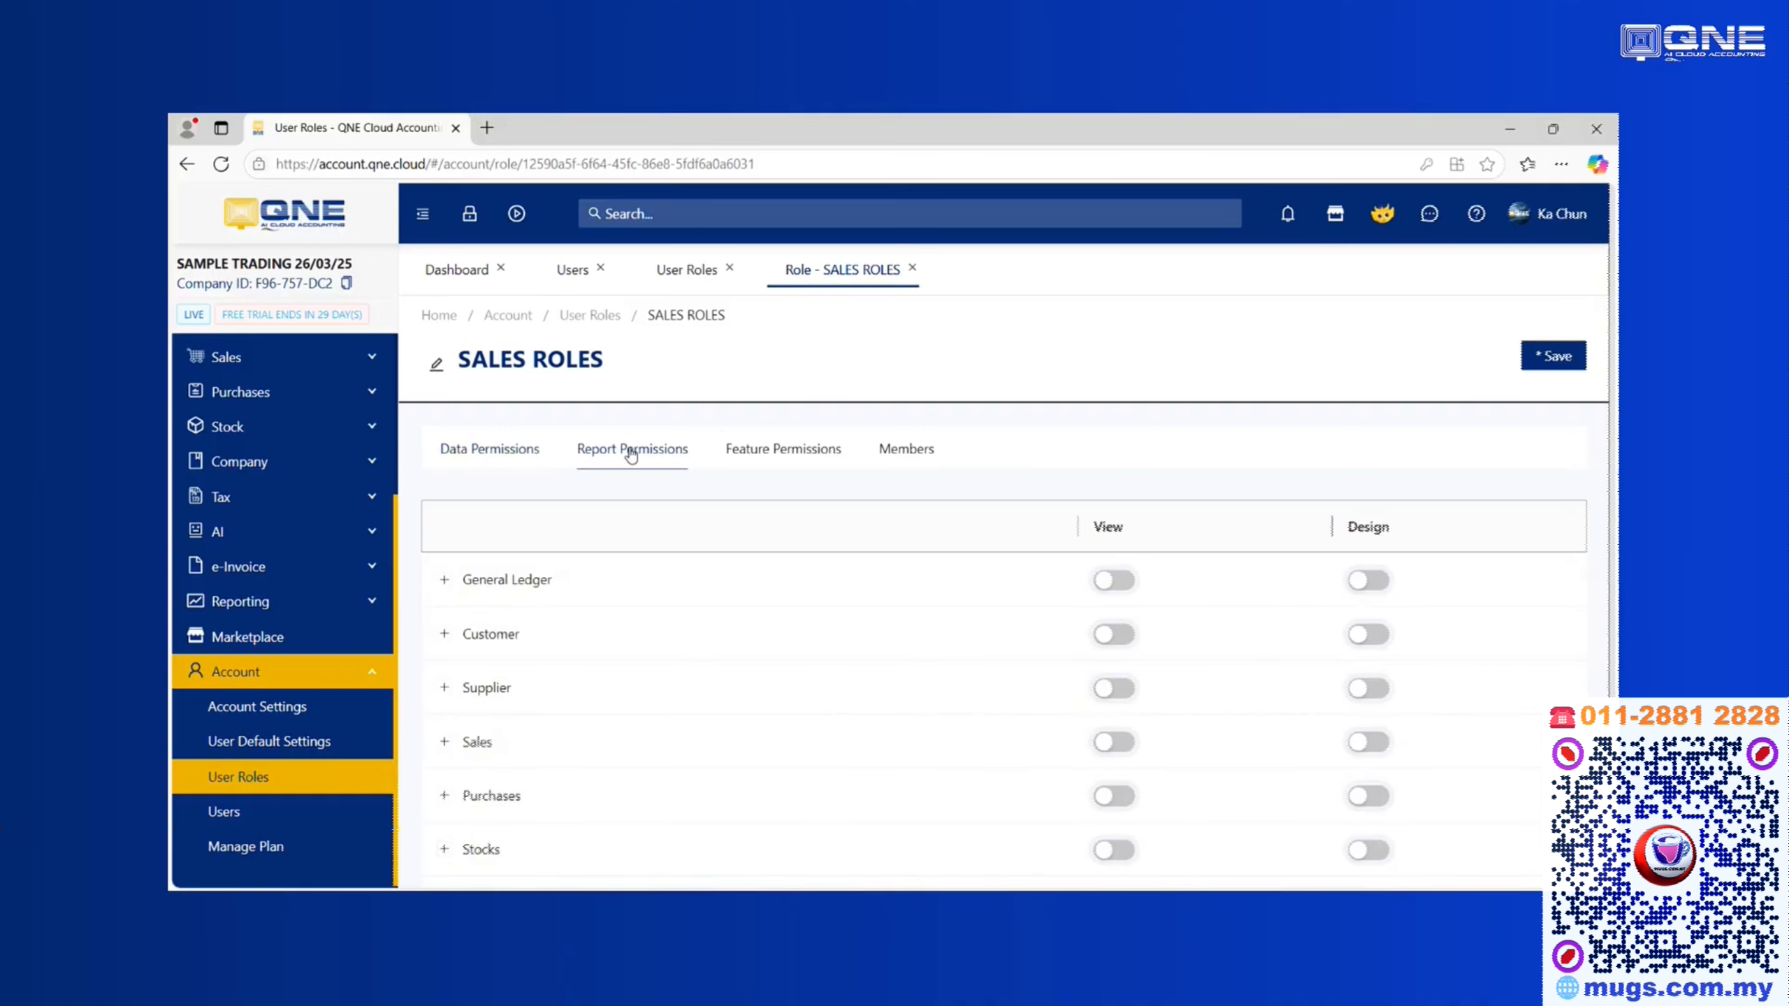
{"action": "left_click", "coordinate": [490, 449]}
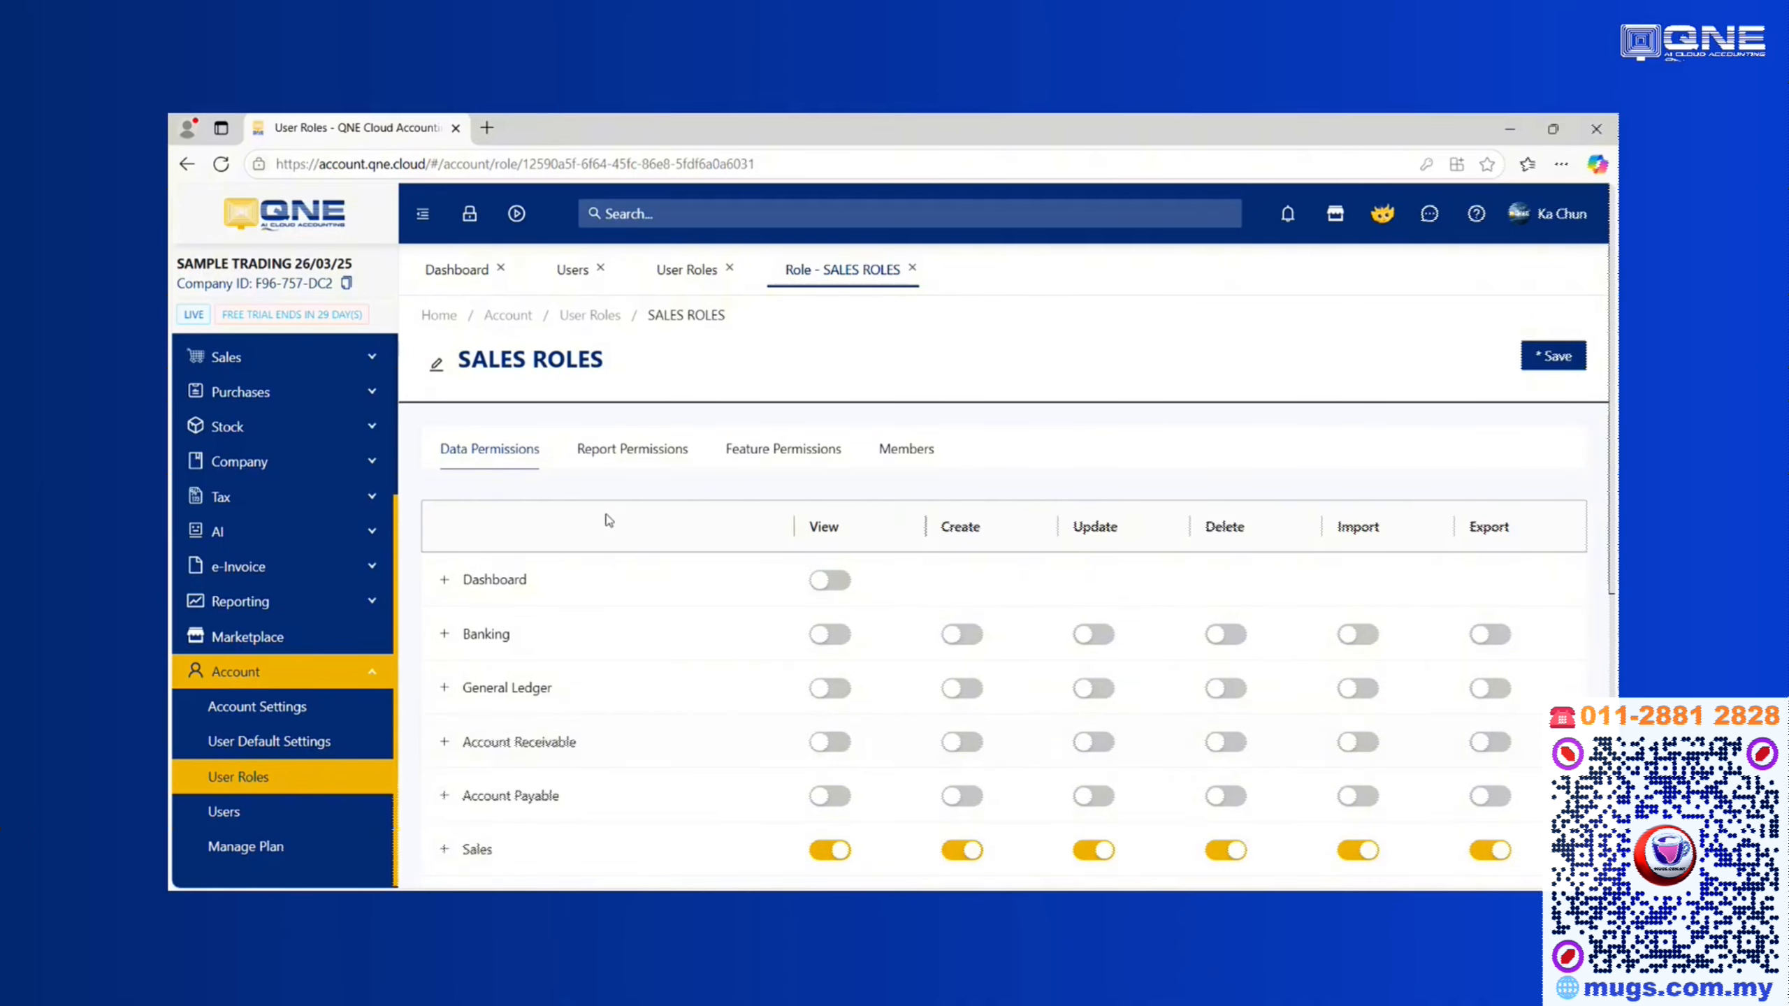
{"action": "left_click", "coordinate": [653, 464]}
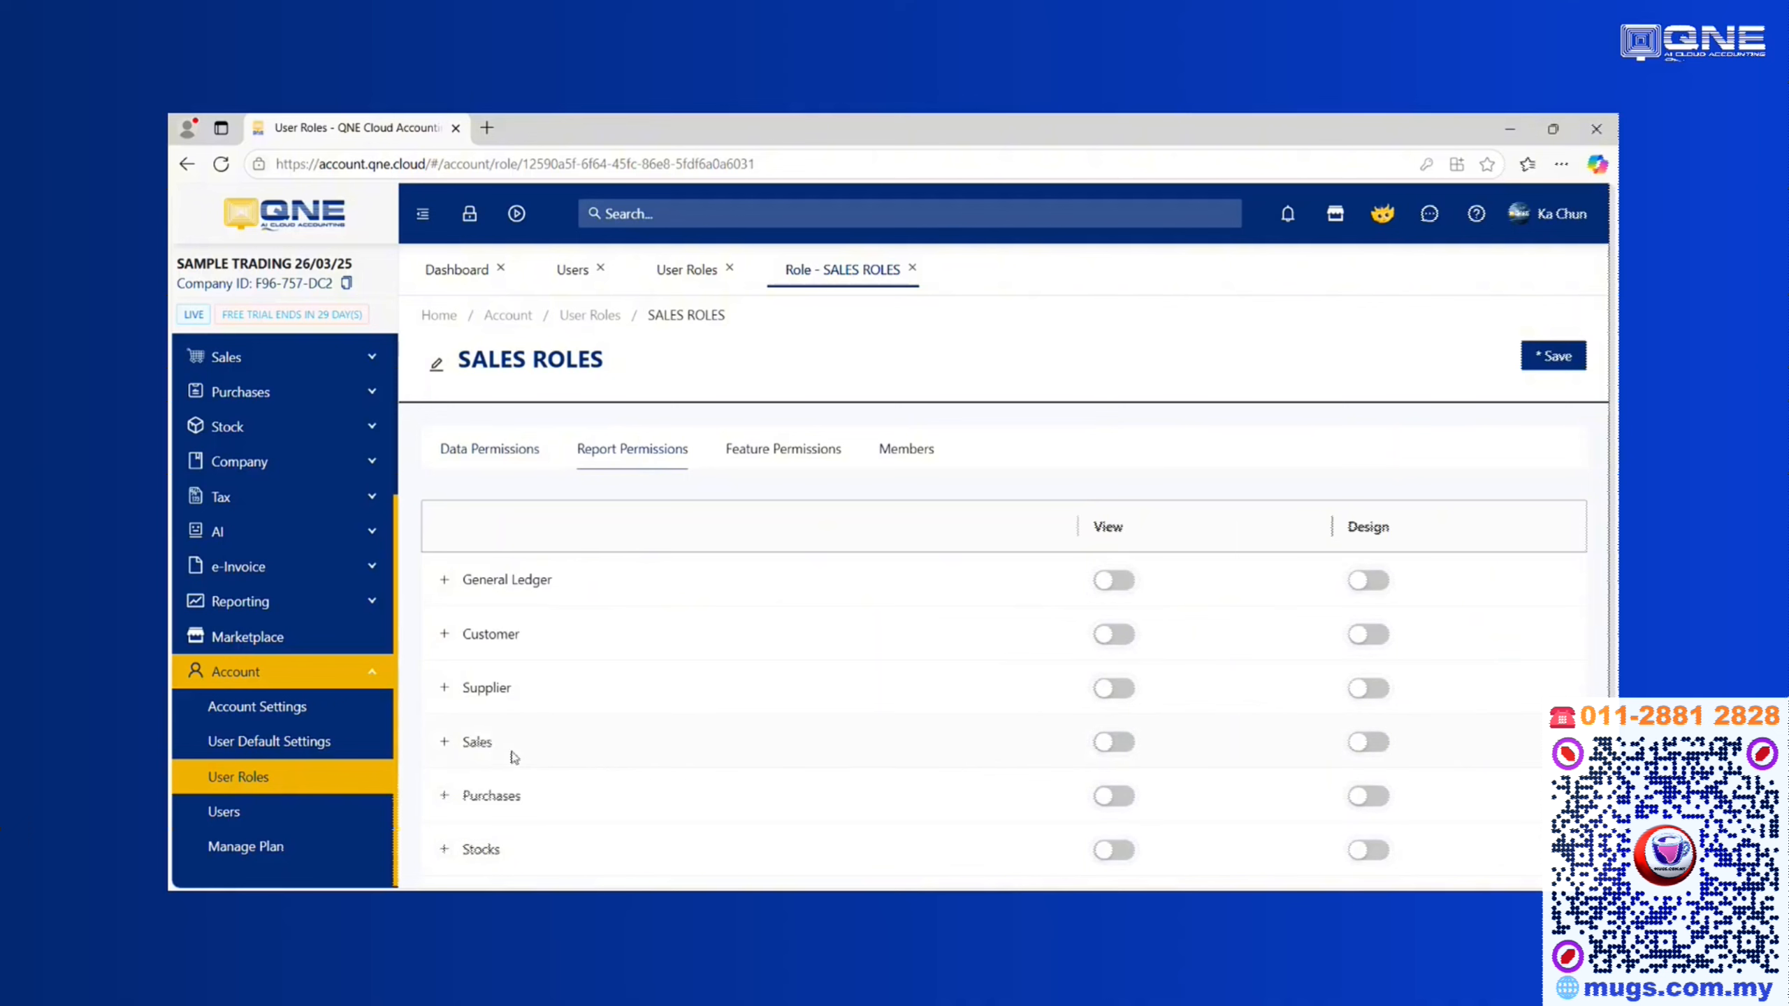
{"action": "left_click", "coordinate": [444, 742]}
{"action": "scroll", "coordinate": [508, 733], "scroll_direction": "down", "scroll_amount": 5}
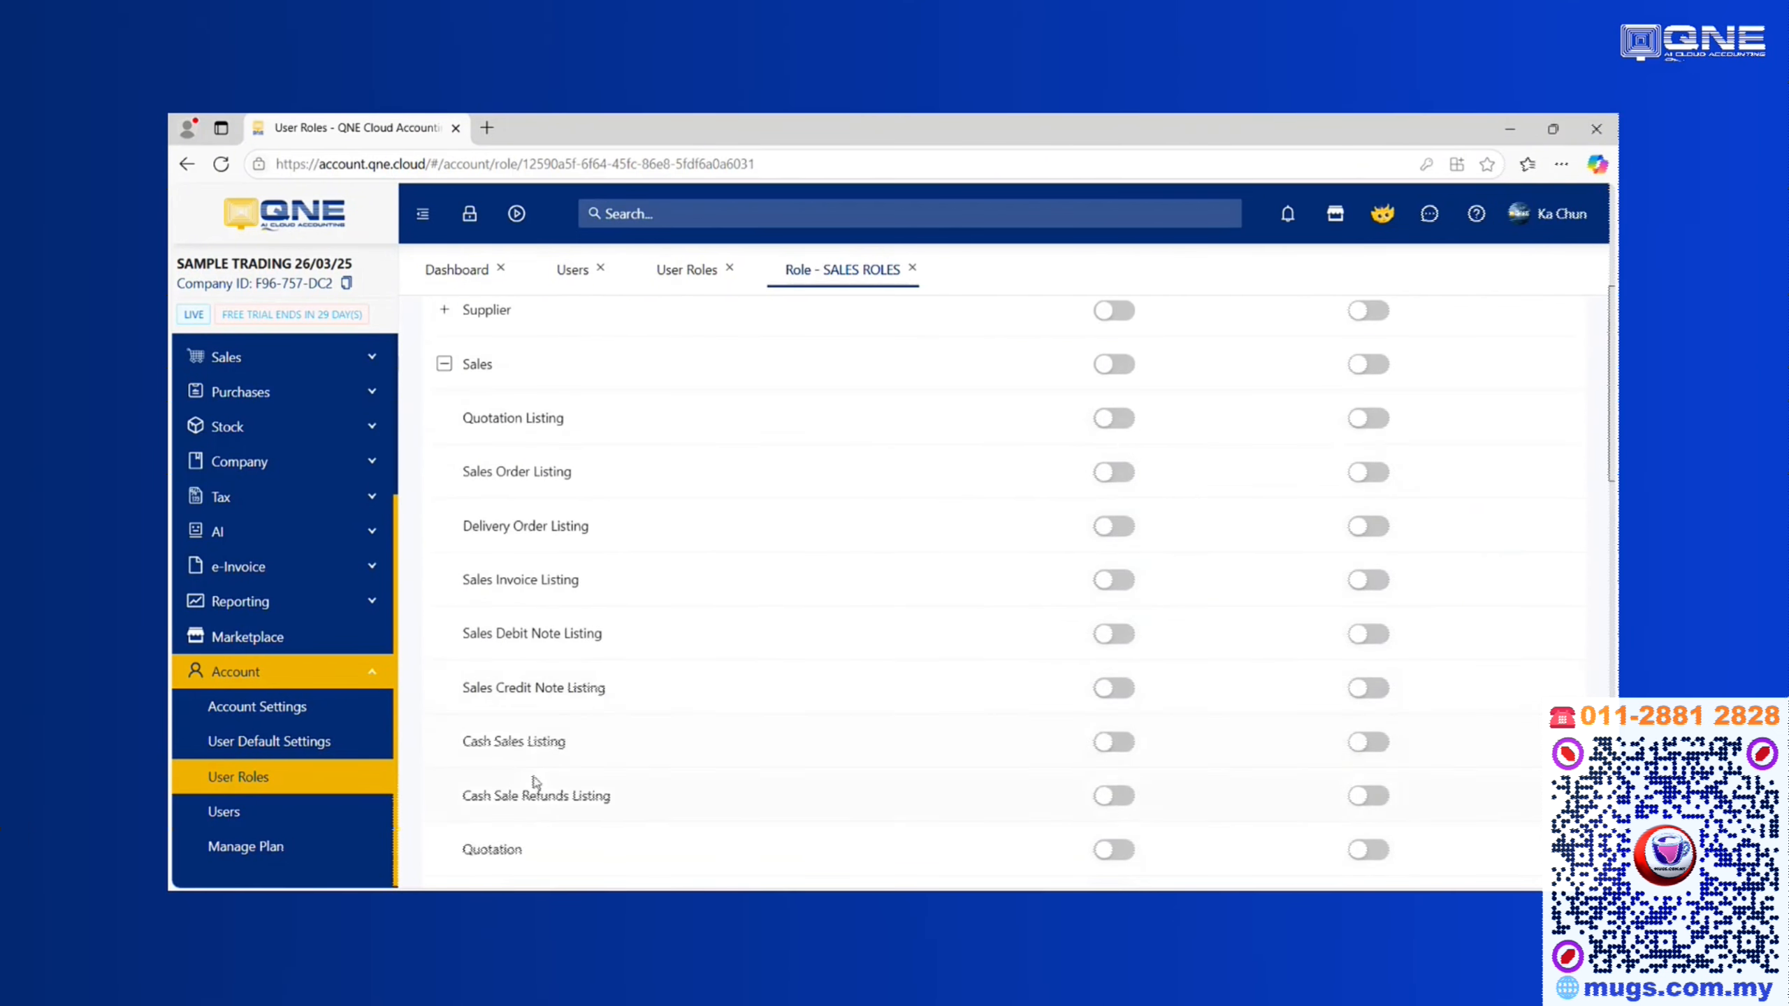
{"action": "scroll", "coordinate": [521, 761], "scroll_direction": "down", "scroll_amount": 1}
Allow viewing Quotation, Sales Order, Delivery Order, Sales Invoice, Debit/Credit Note, Cash Sales and Cash Sales Refund reports
{"action": "left_click", "coordinate": [1111, 757]}
{"action": "left_click", "coordinate": [1111, 810]}
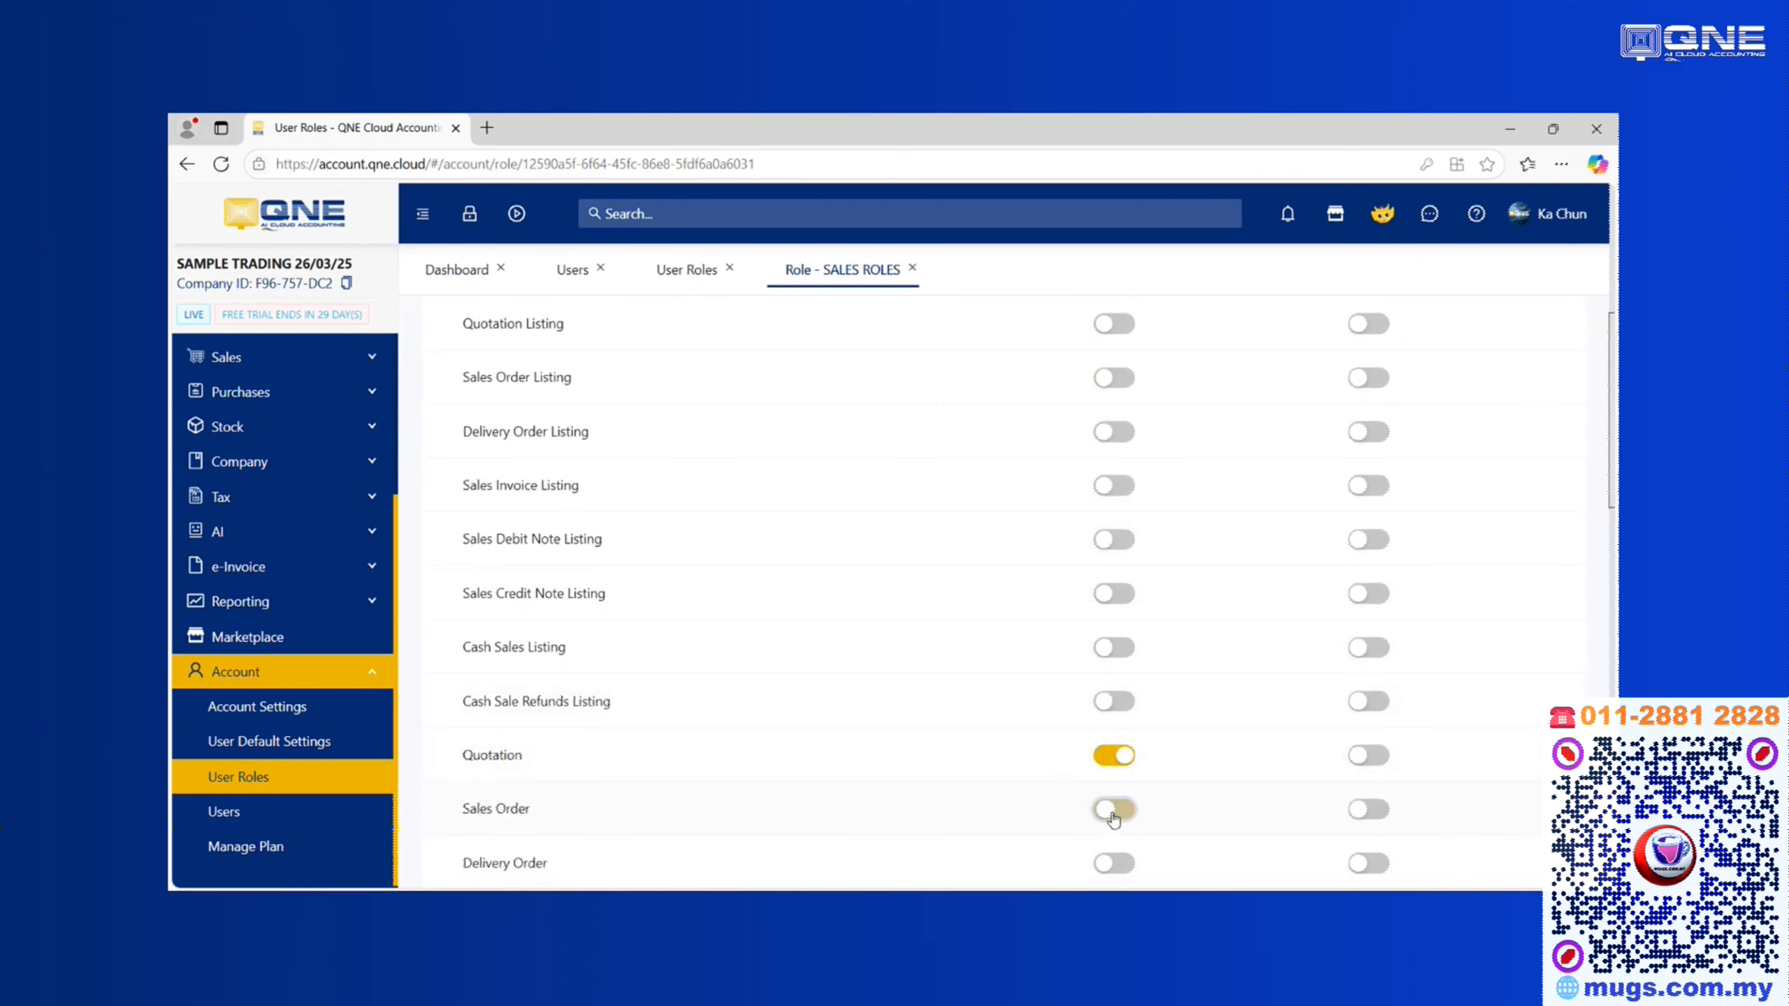
{"action": "left_click", "coordinate": [1112, 862]}
{"action": "scroll", "coordinate": [958, 805], "scroll_direction": "down", "scroll_amount": 1}
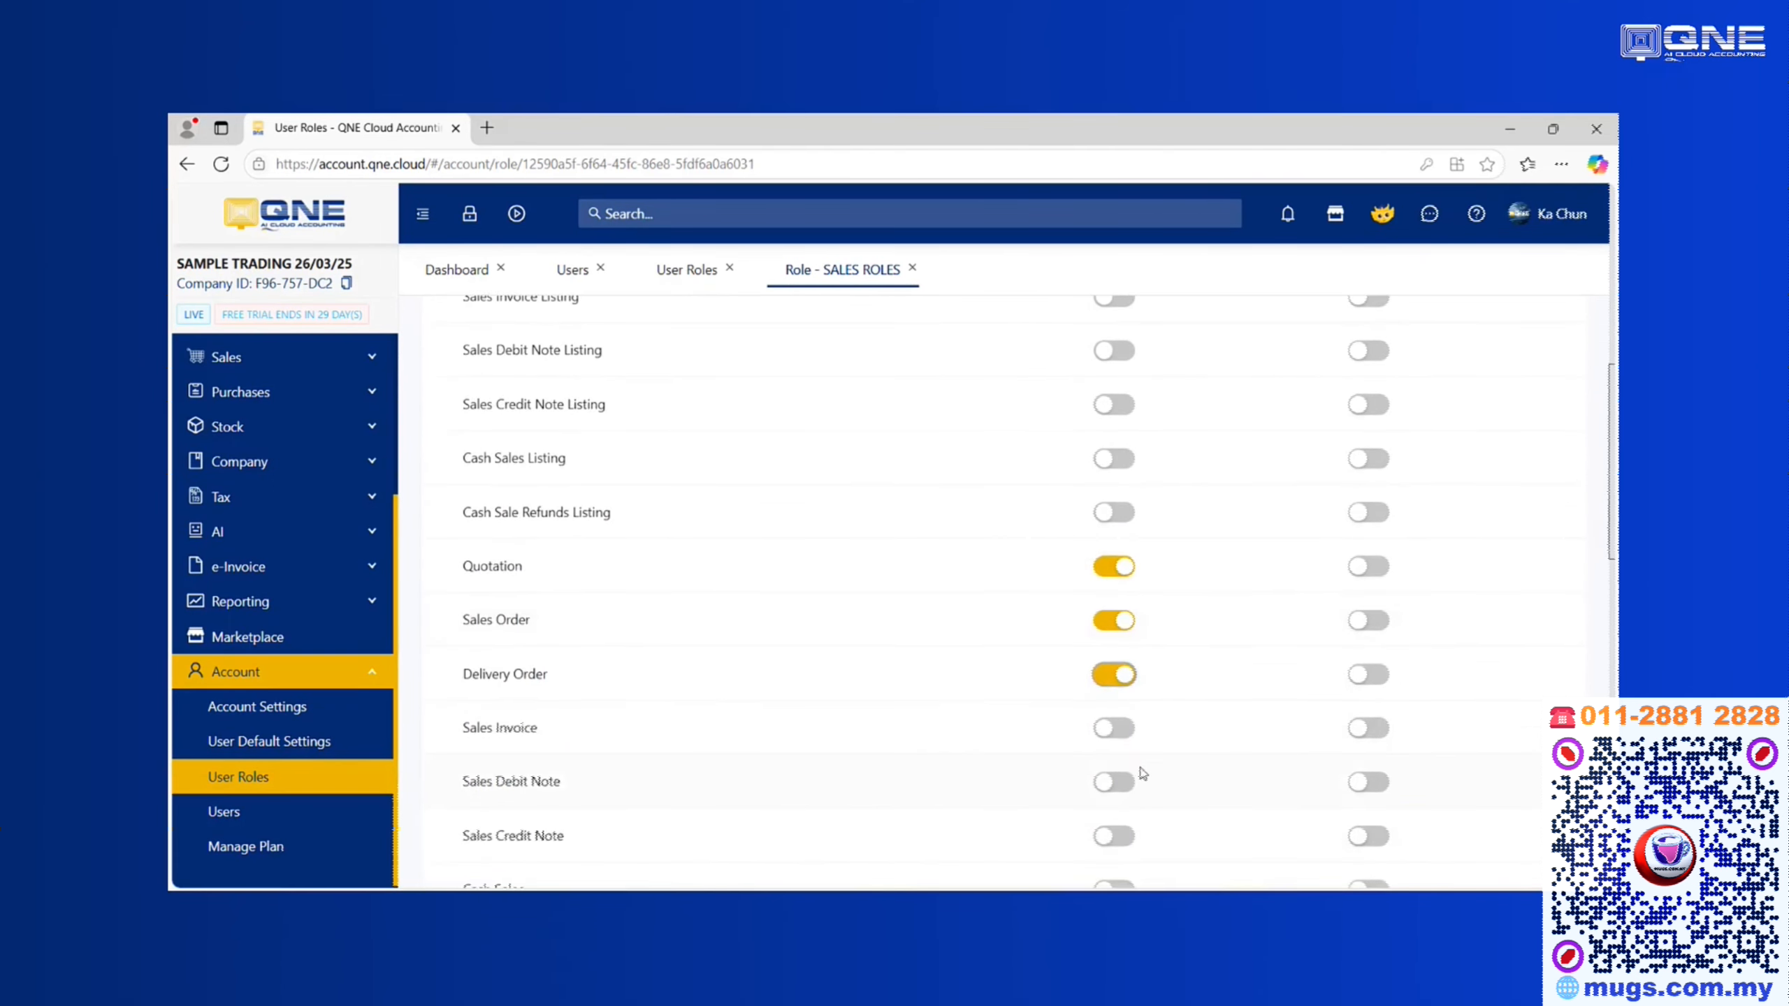
{"action": "left_click", "coordinate": [1122, 737]}
{"action": "left_click", "coordinate": [1119, 783]}
{"action": "left_click", "coordinate": [1118, 836]}
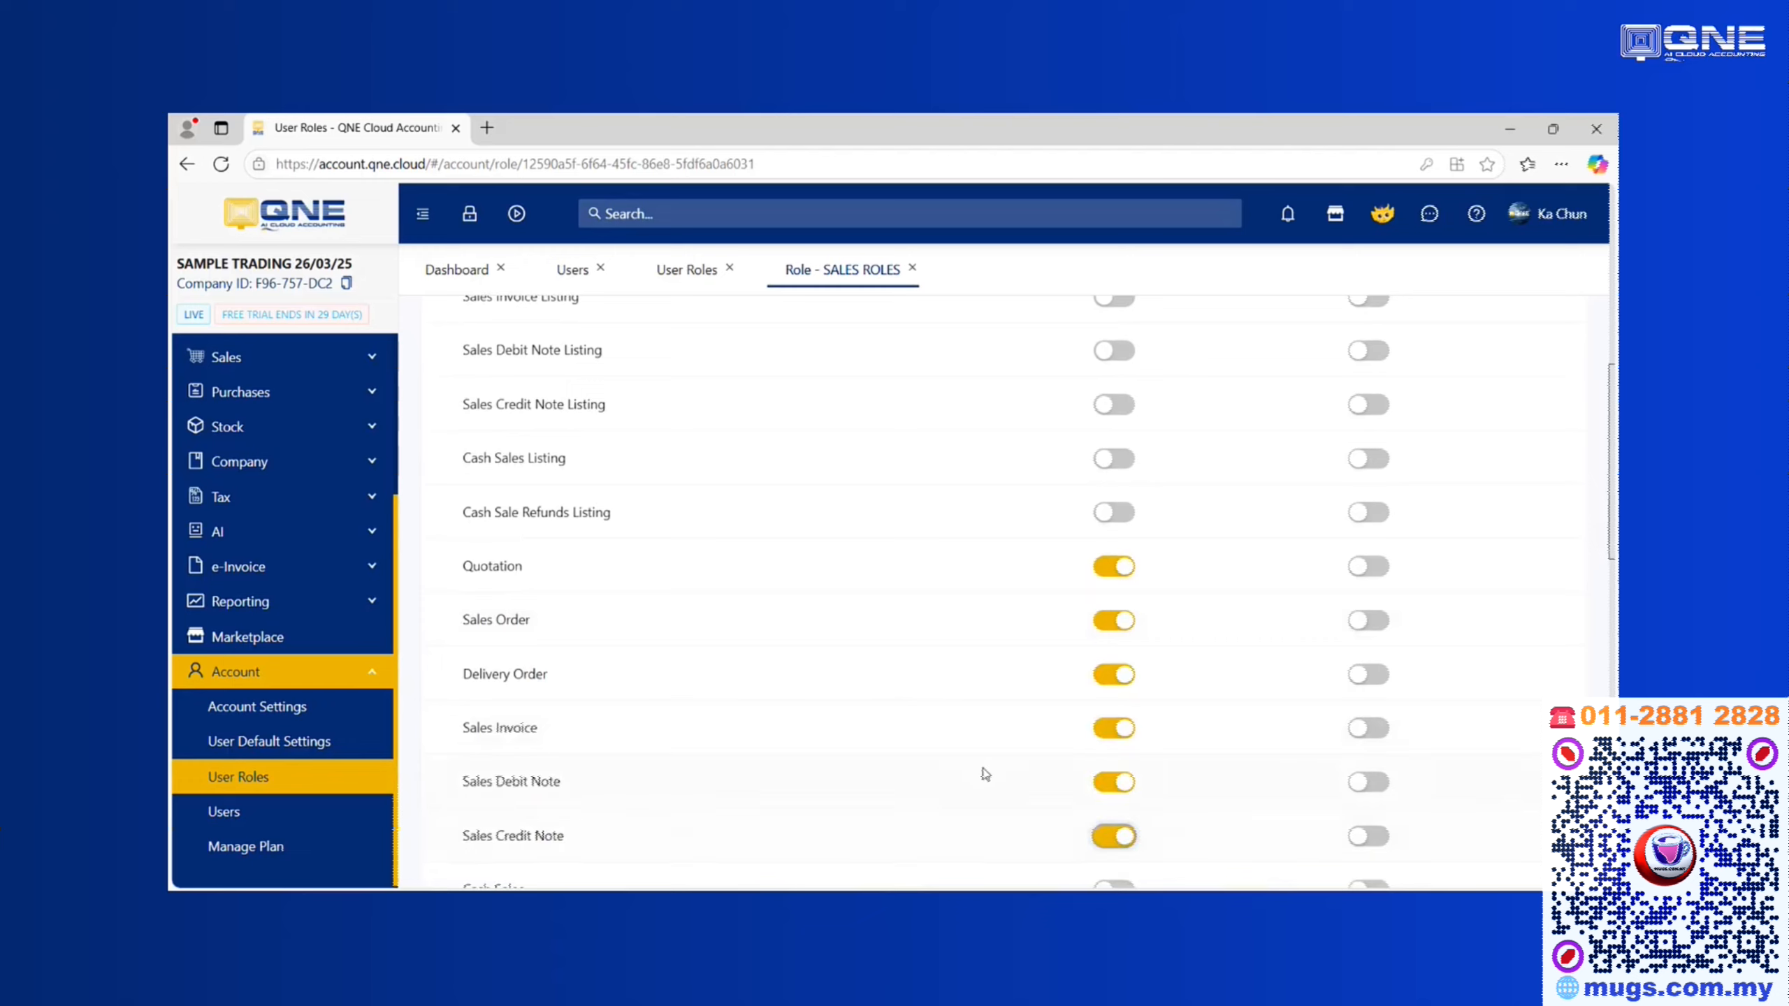
{"action": "scroll", "coordinate": [986, 771], "scroll_direction": "down", "scroll_amount": 3}
{"action": "left_click", "coordinate": [1121, 710]}
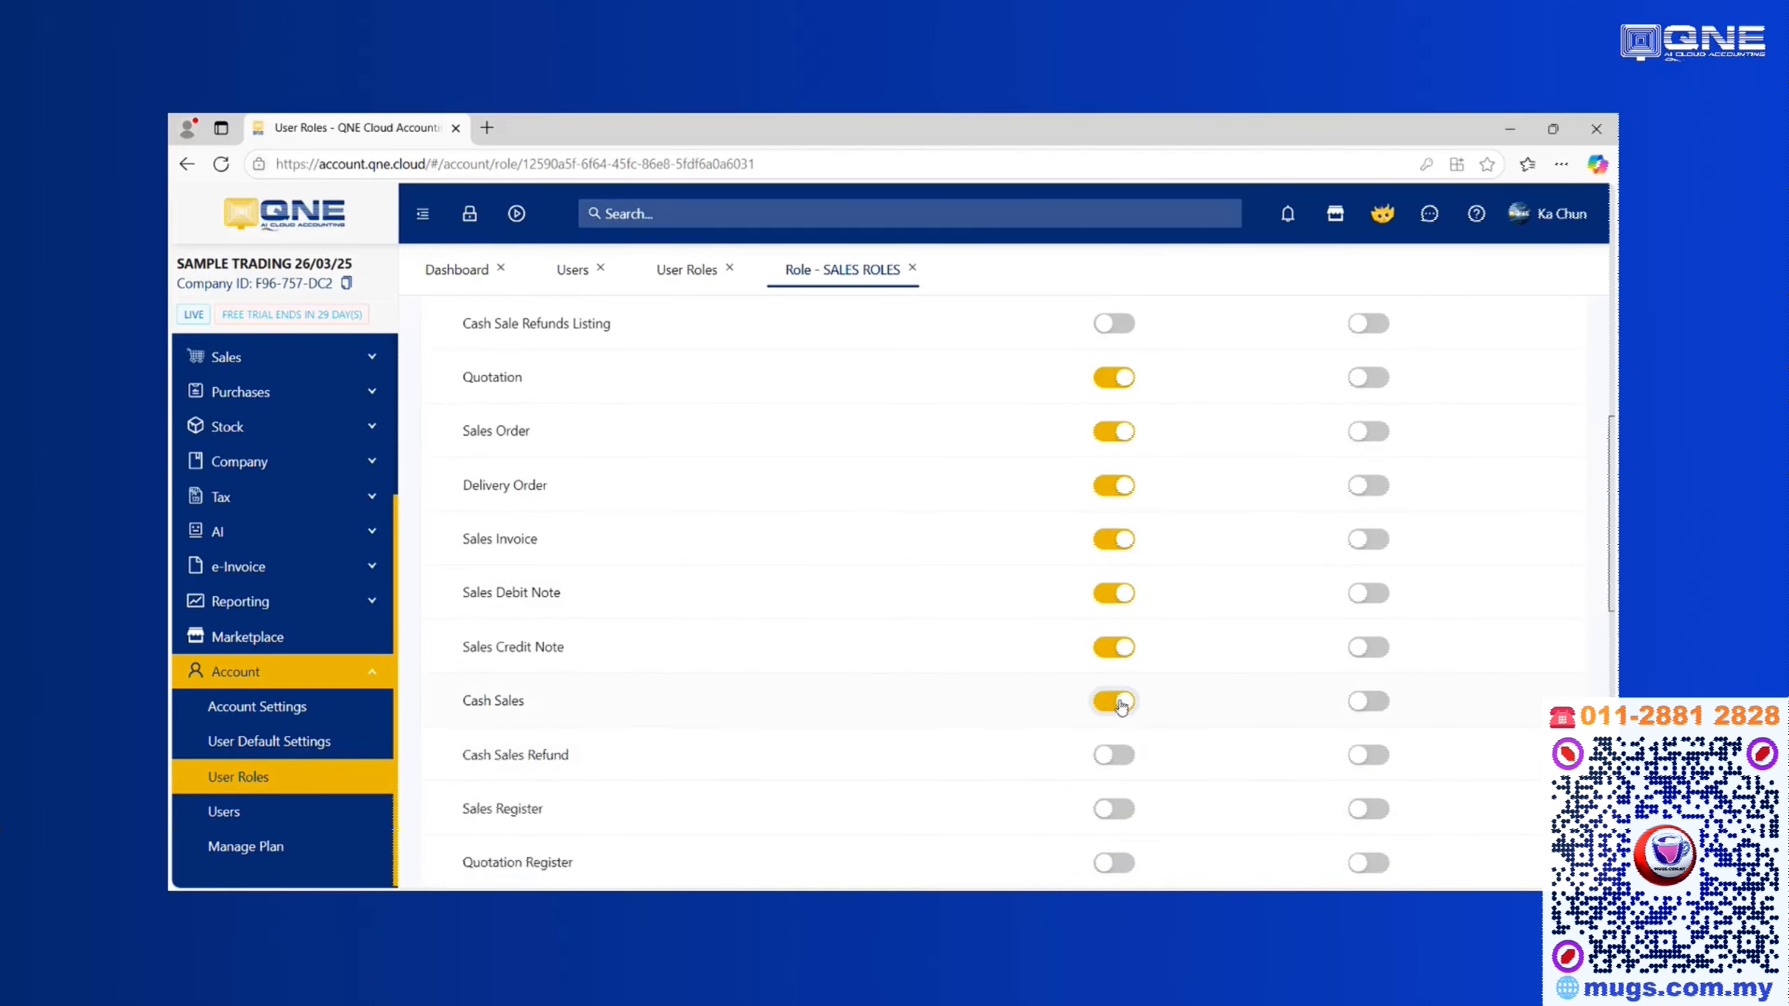
{"action": "left_click", "coordinate": [1125, 763]}
{"action": "scroll", "coordinate": [889, 638], "scroll_direction": "up", "scroll_amount": 3}
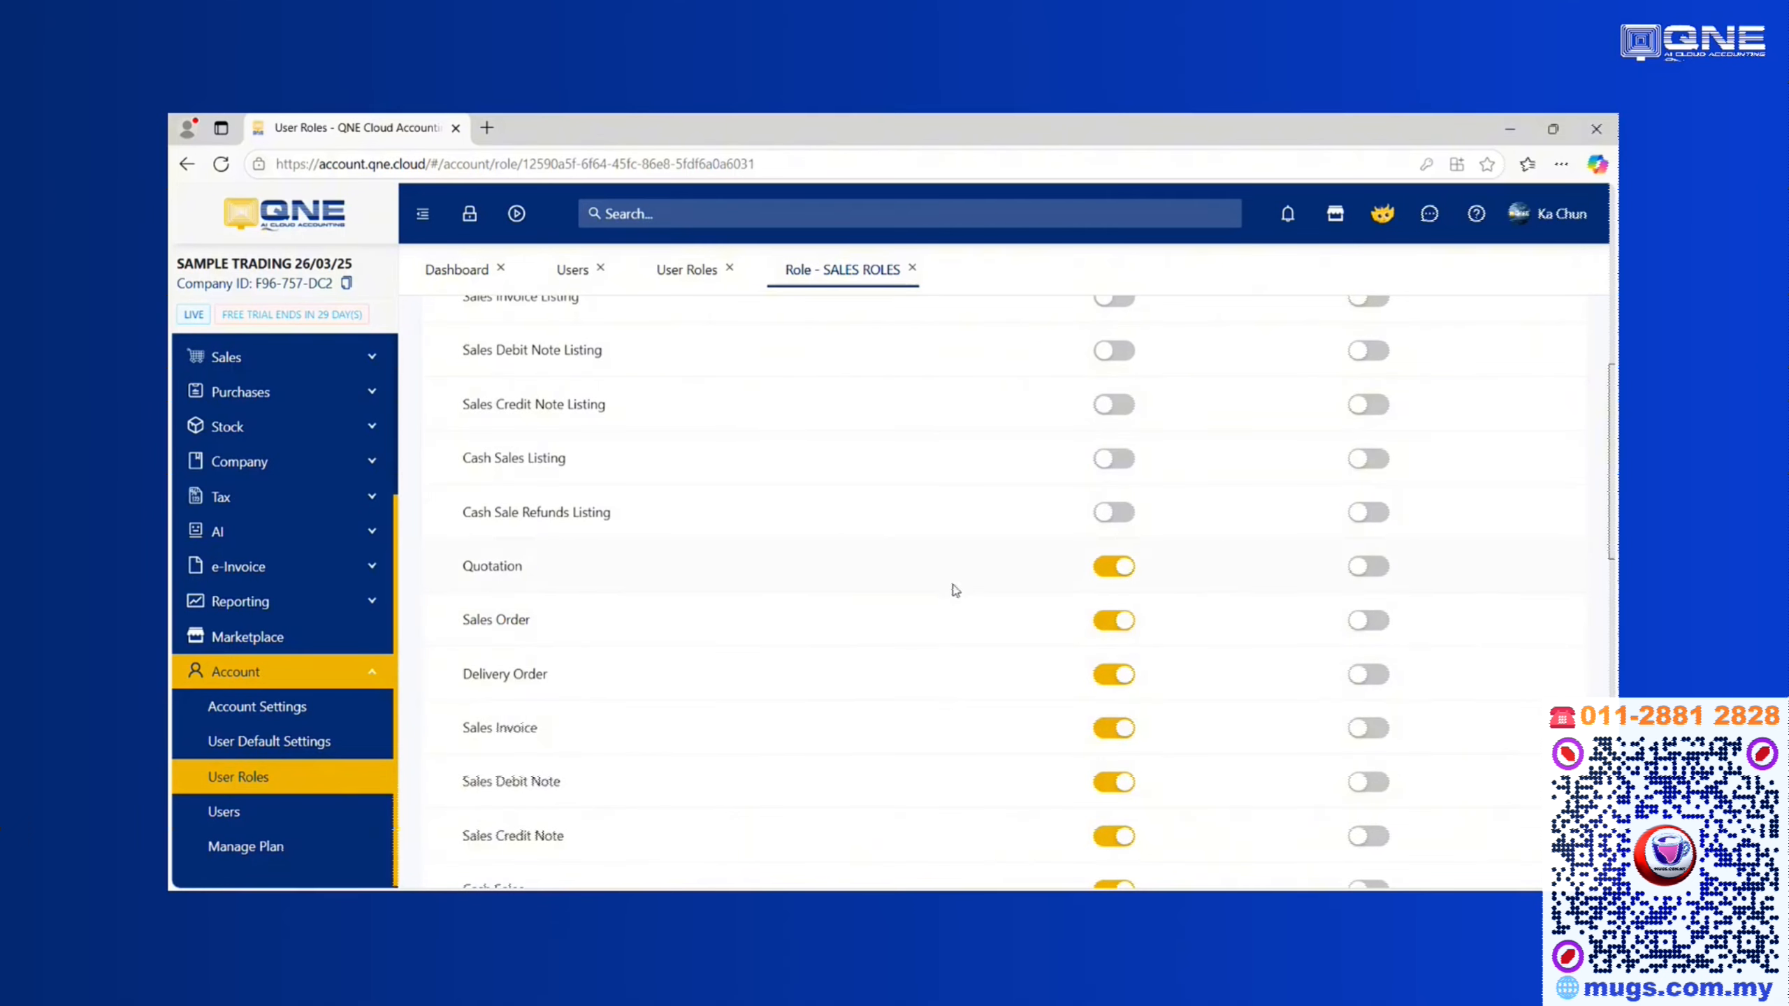
{"action": "scroll", "coordinate": [958, 577], "scroll_direction": "up", "scroll_amount": 10}
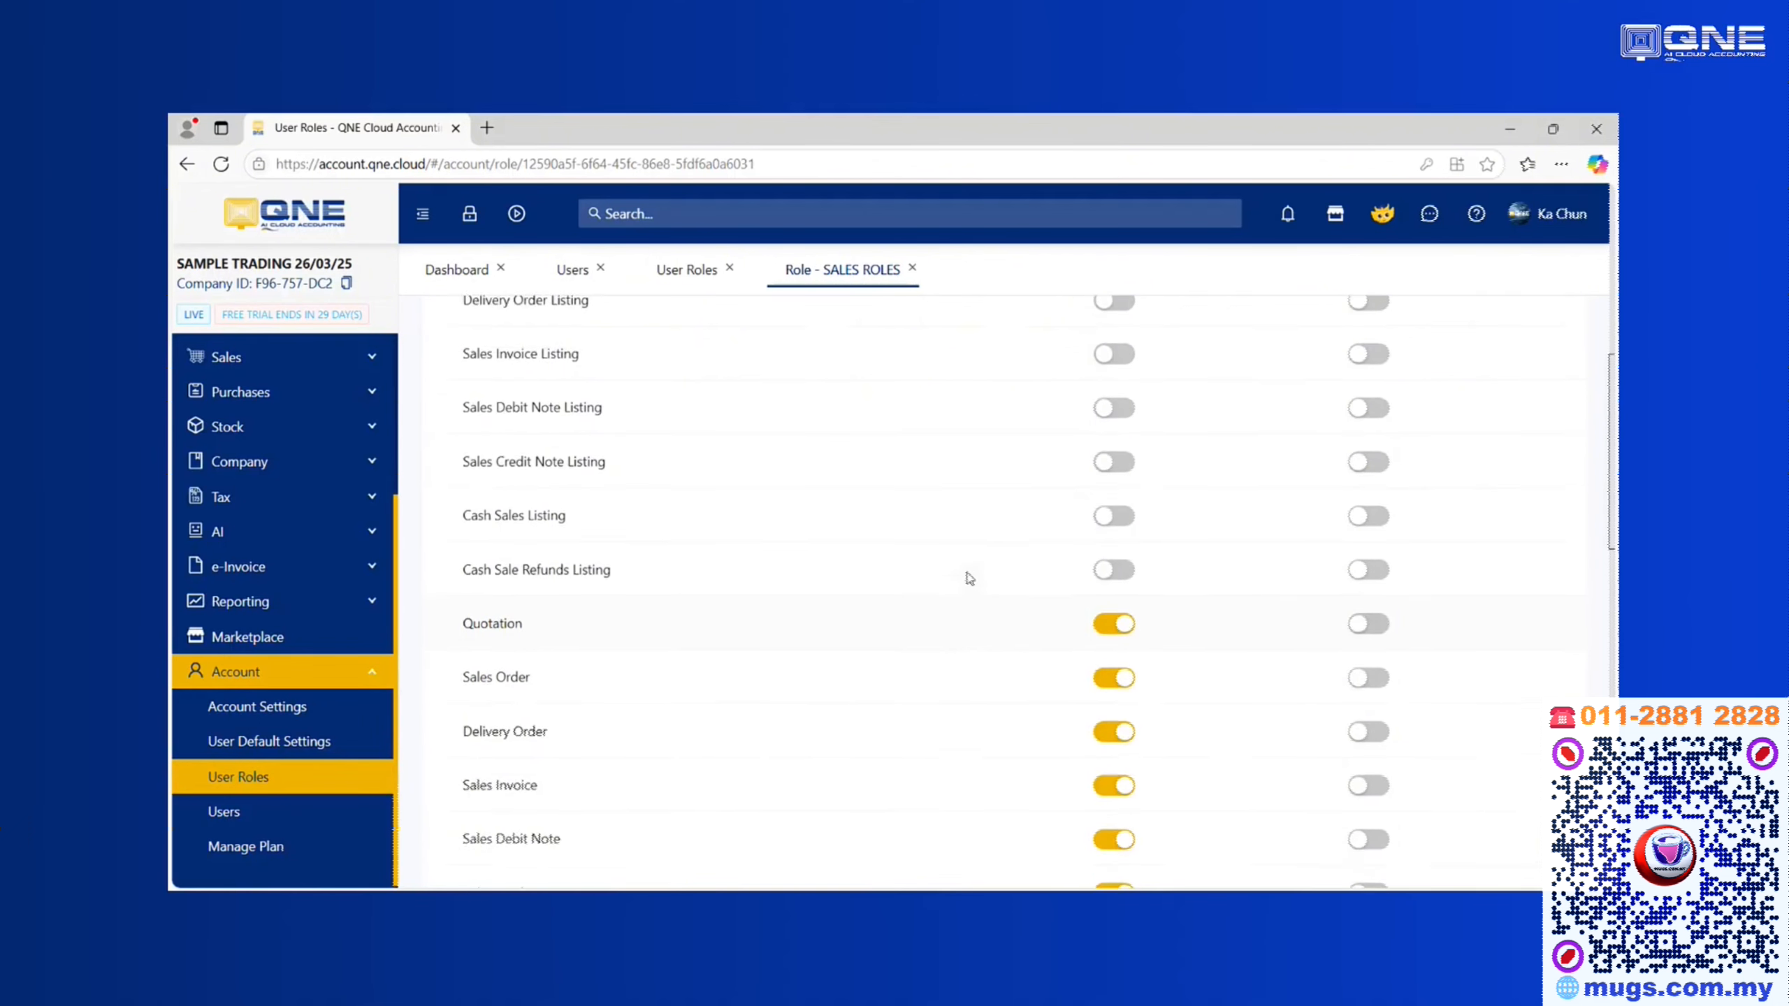
{"action": "scroll", "coordinate": [873, 572], "scroll_direction": "down", "scroll_amount": 4}
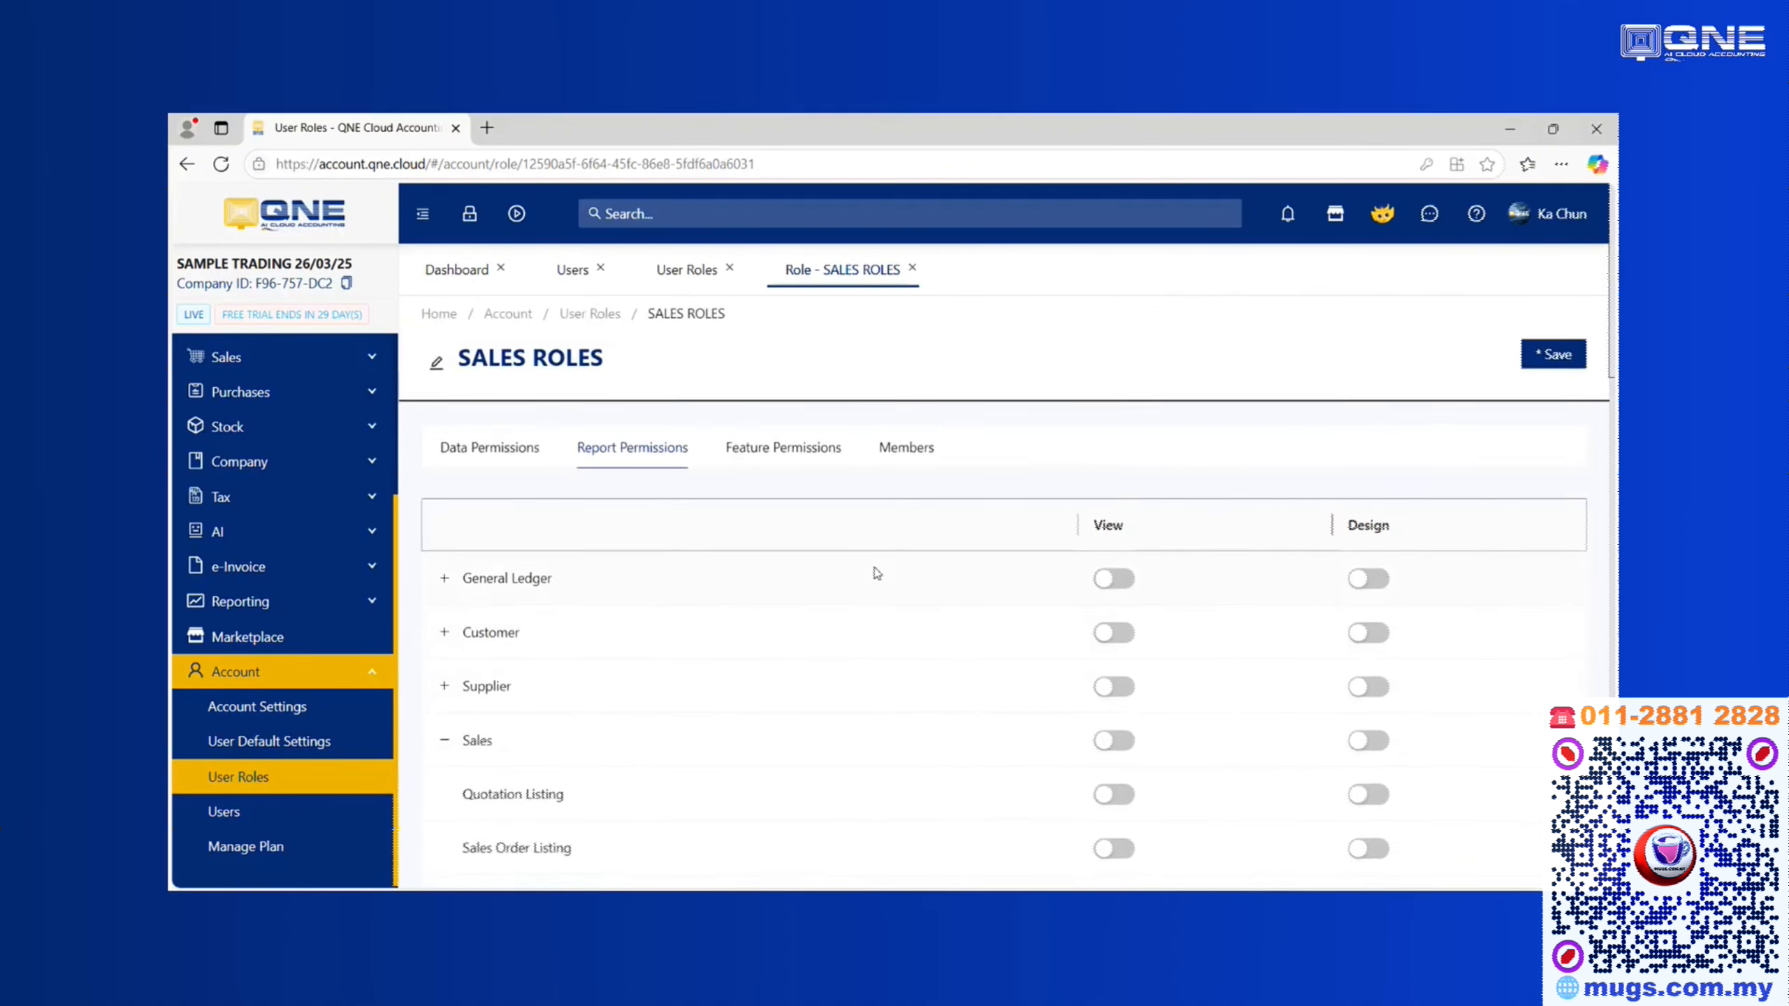
{"action": "scroll", "coordinate": [915, 635], "scroll_direction": "down", "scroll_amount": 5}
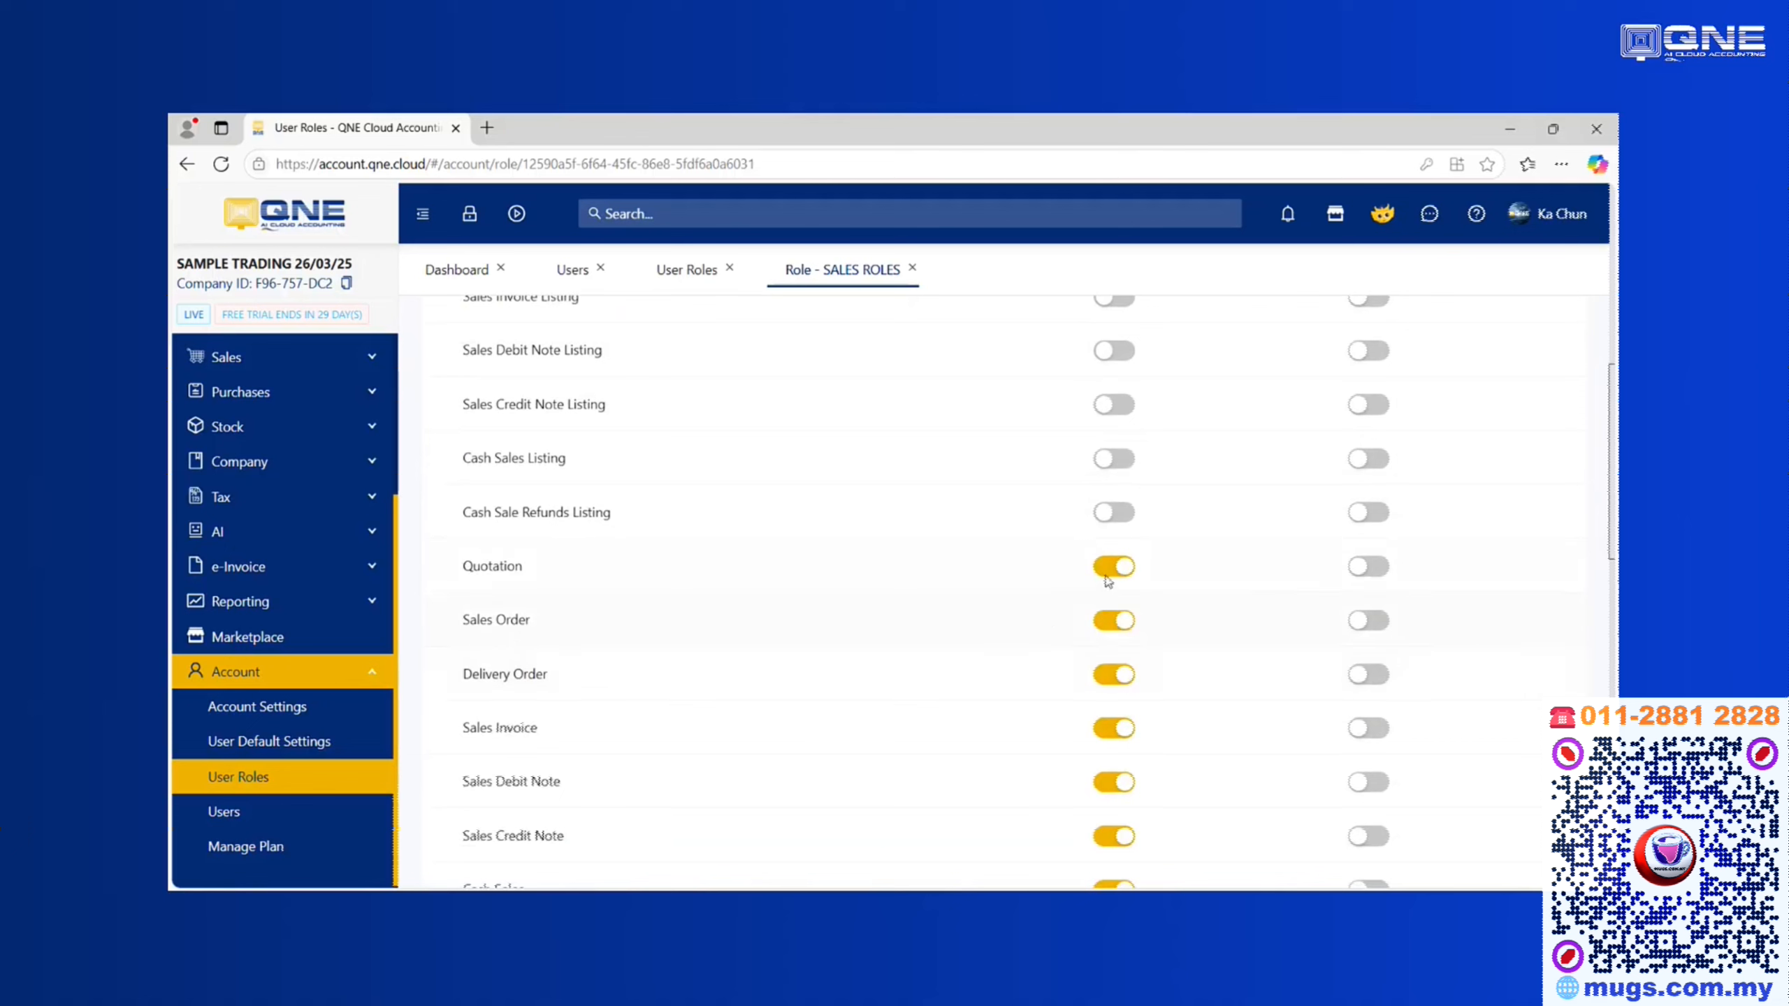
{"action": "scroll", "coordinate": [775, 606], "scroll_direction": "up", "scroll_amount": 4}
{"action": "scroll", "coordinate": [759, 626], "scroll_direction": "up", "scroll_amount": 5}
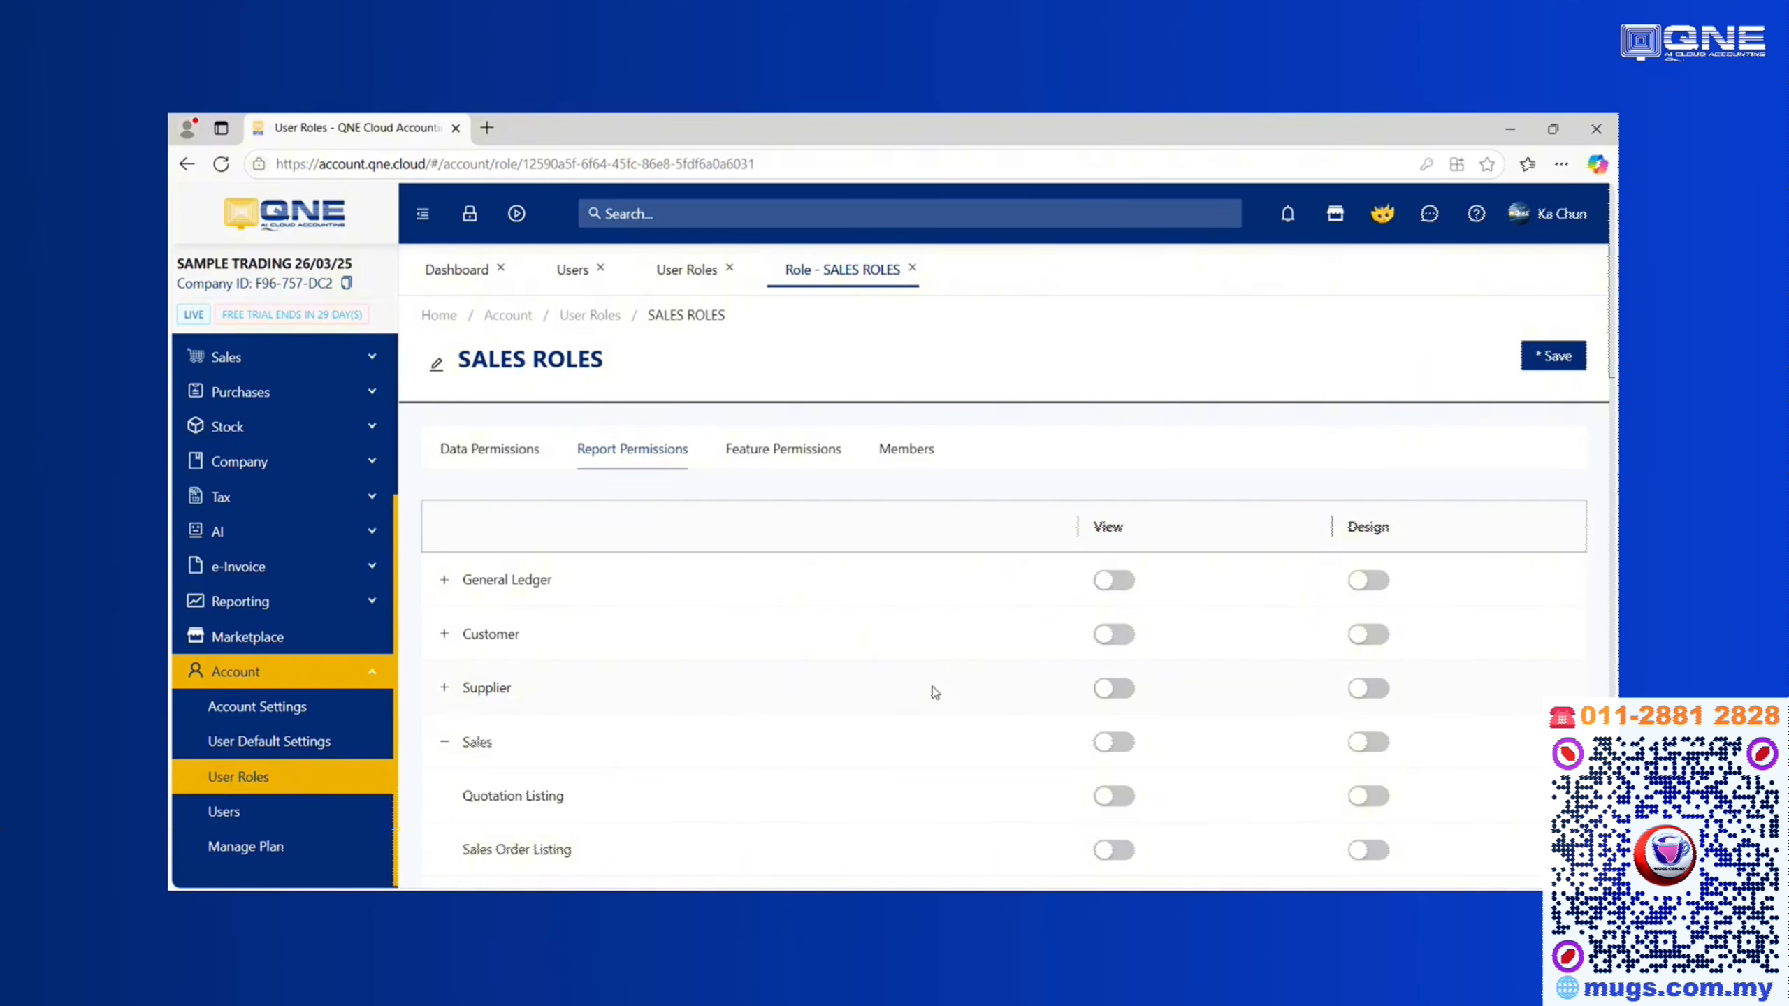
{"action": "scroll", "coordinate": [934, 693], "scroll_direction": "down", "scroll_amount": 8}
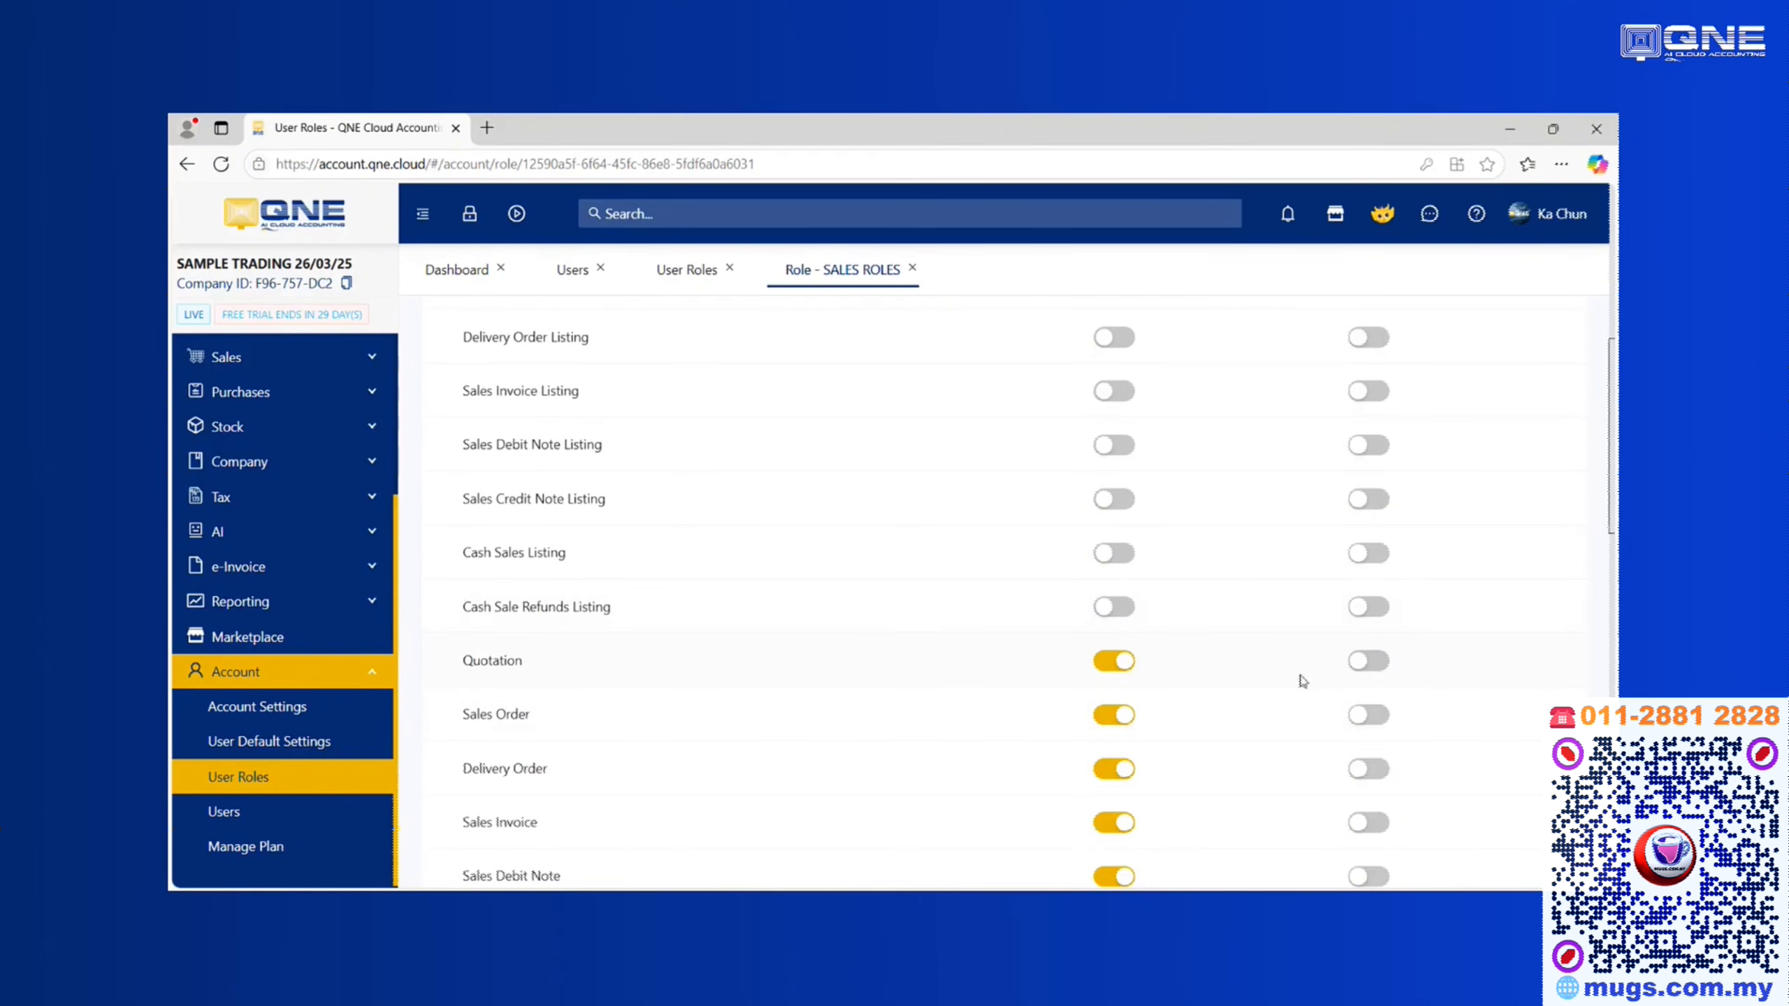
{"action": "scroll", "coordinate": [1366, 664], "scroll_direction": "up", "scroll_amount": 8}
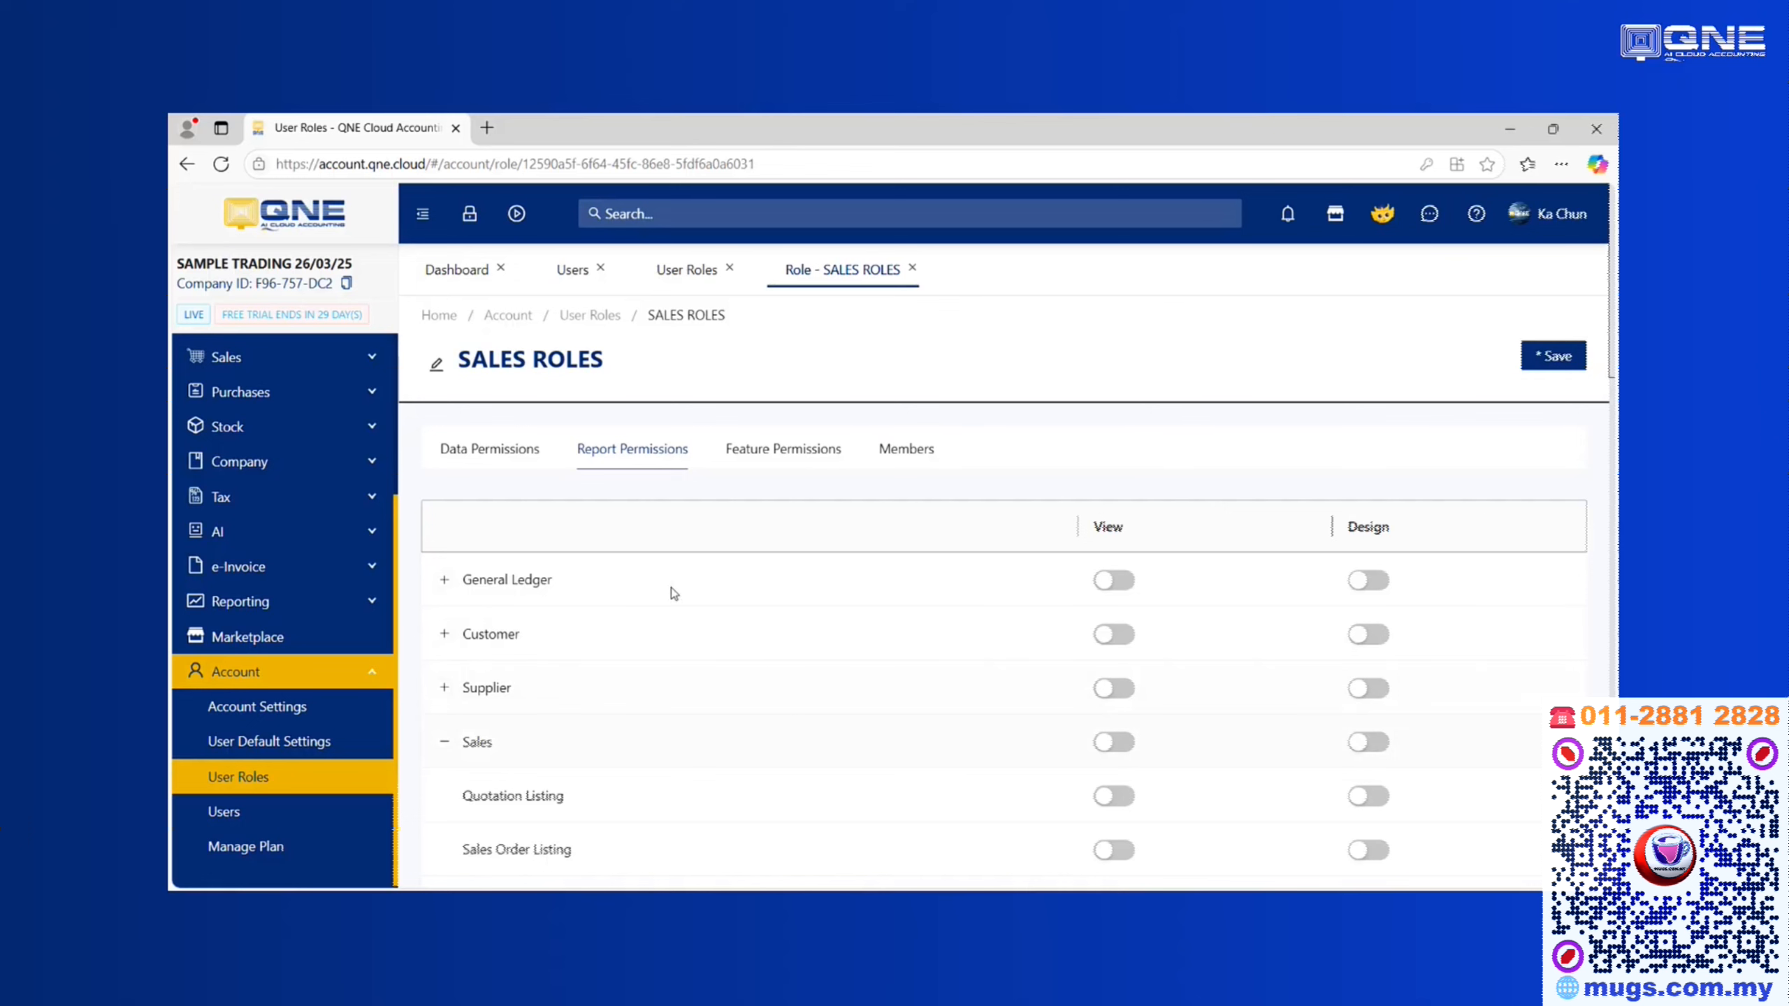
Review SALES ROLES feature permissions, expanding and collapsing e-Invoice Settings and e-Invoice Validation Control
{"action": "left_click", "coordinate": [772, 464]}
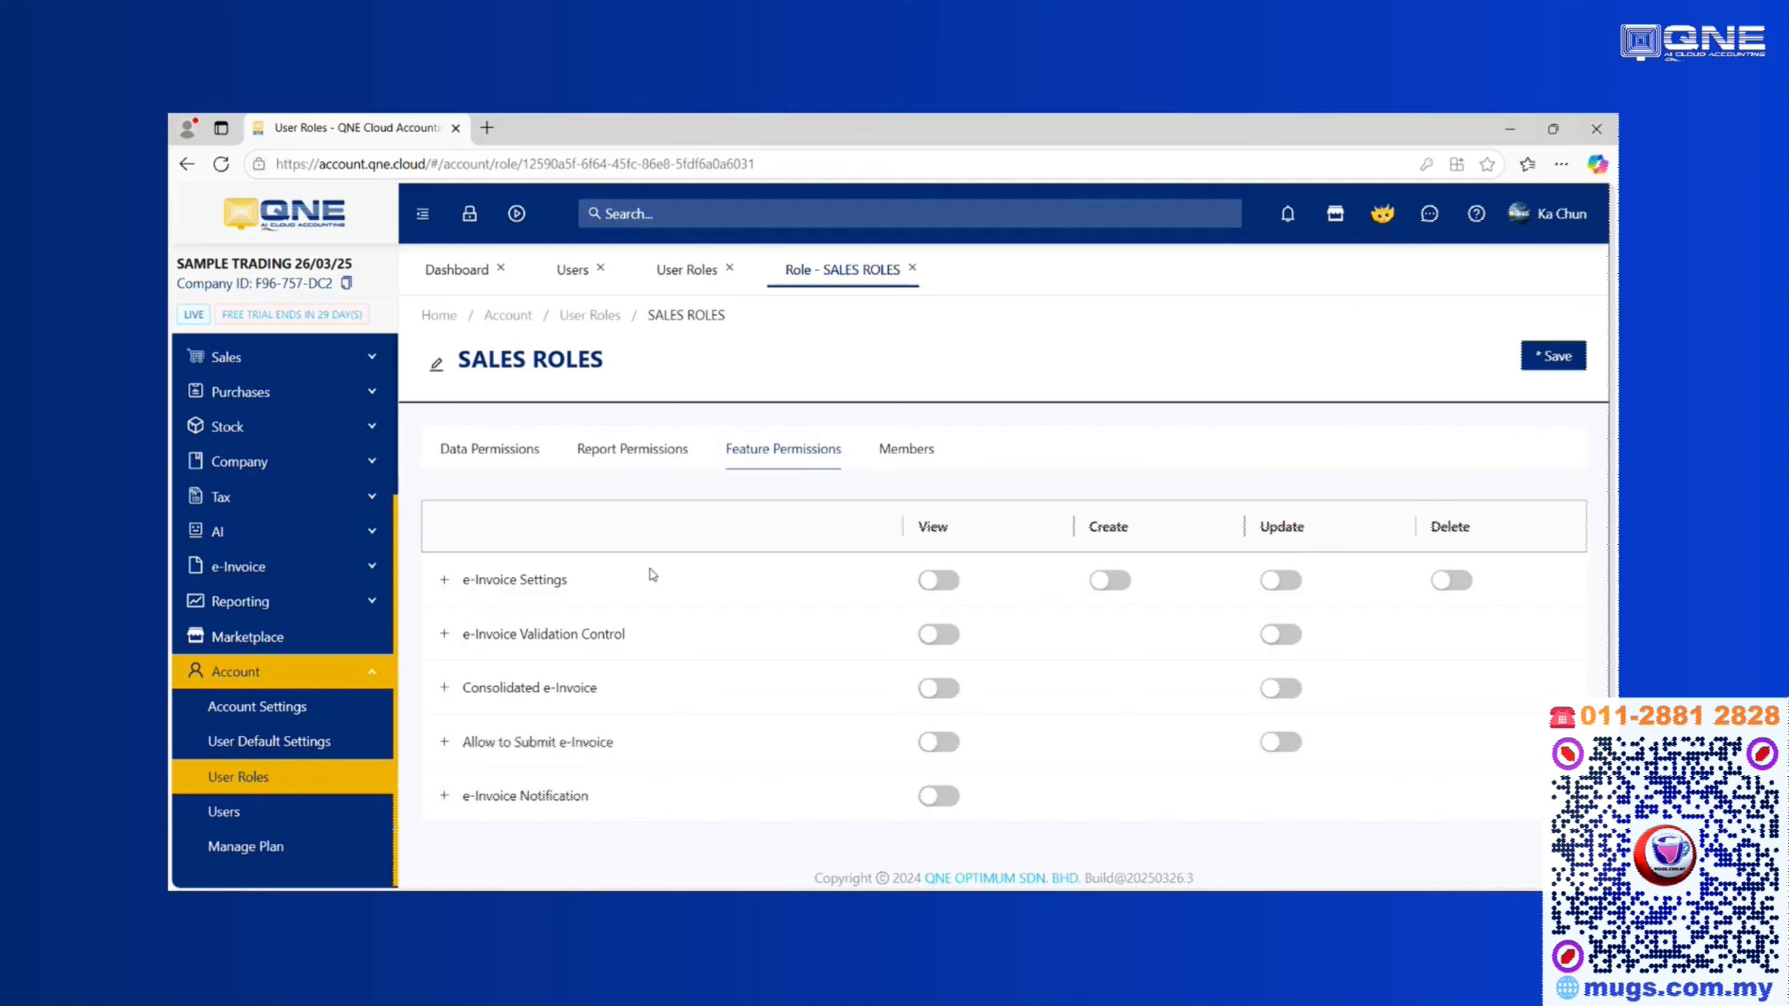
{"action": "left_click", "coordinate": [444, 582]}
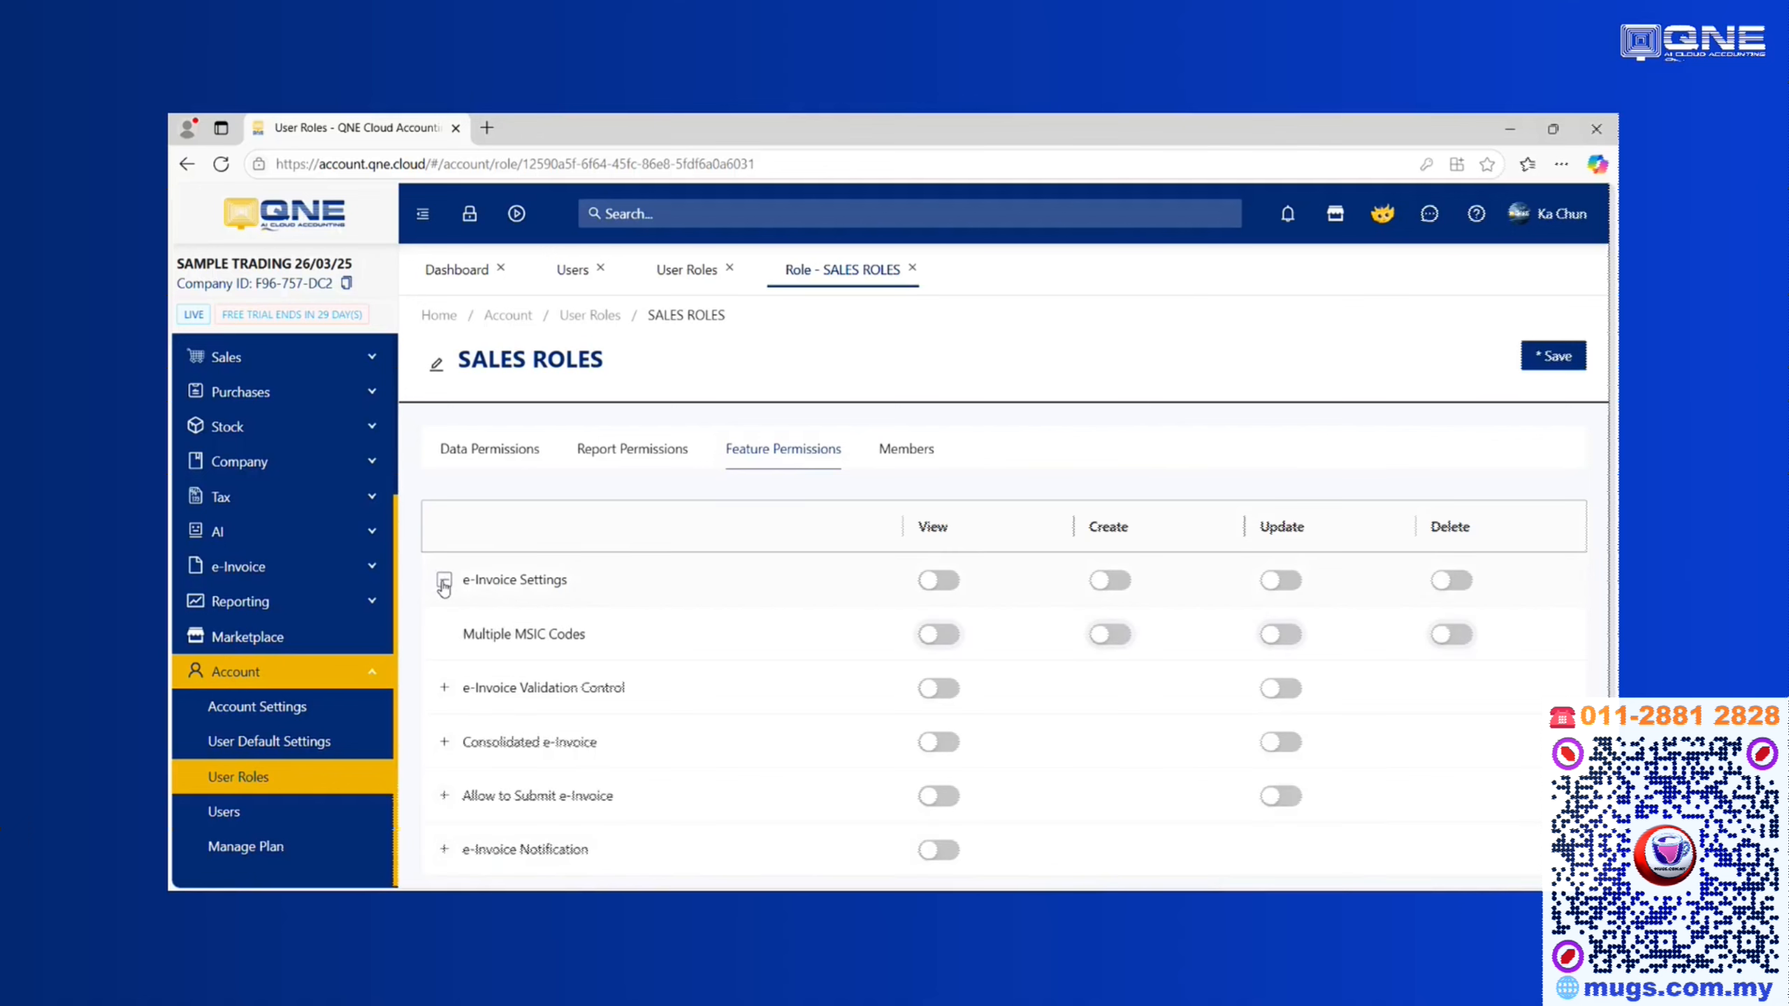
{"action": "left_click", "coordinate": [445, 582]}
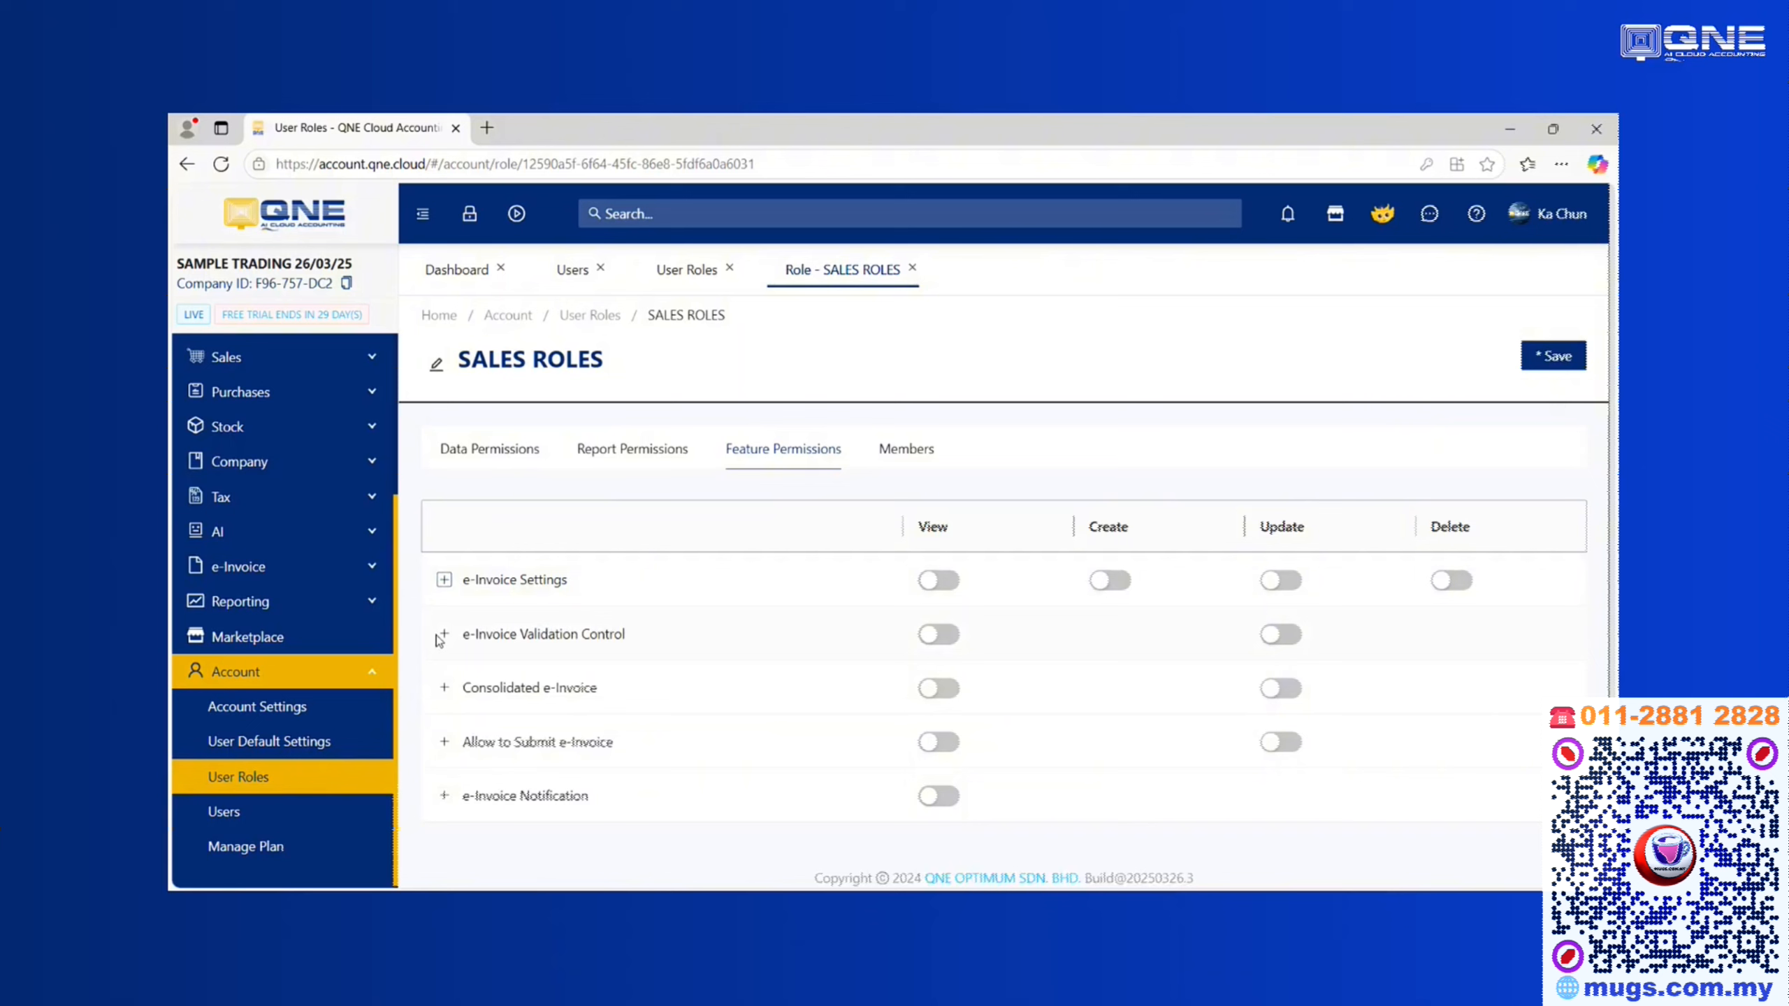
{"action": "left_click", "coordinate": [443, 636]}
{"action": "left_click", "coordinate": [443, 636]}
Save the SALES ROLES permissions and replace Trainer's View Only role with SALES ROLES
{"action": "left_click", "coordinate": [485, 463]}
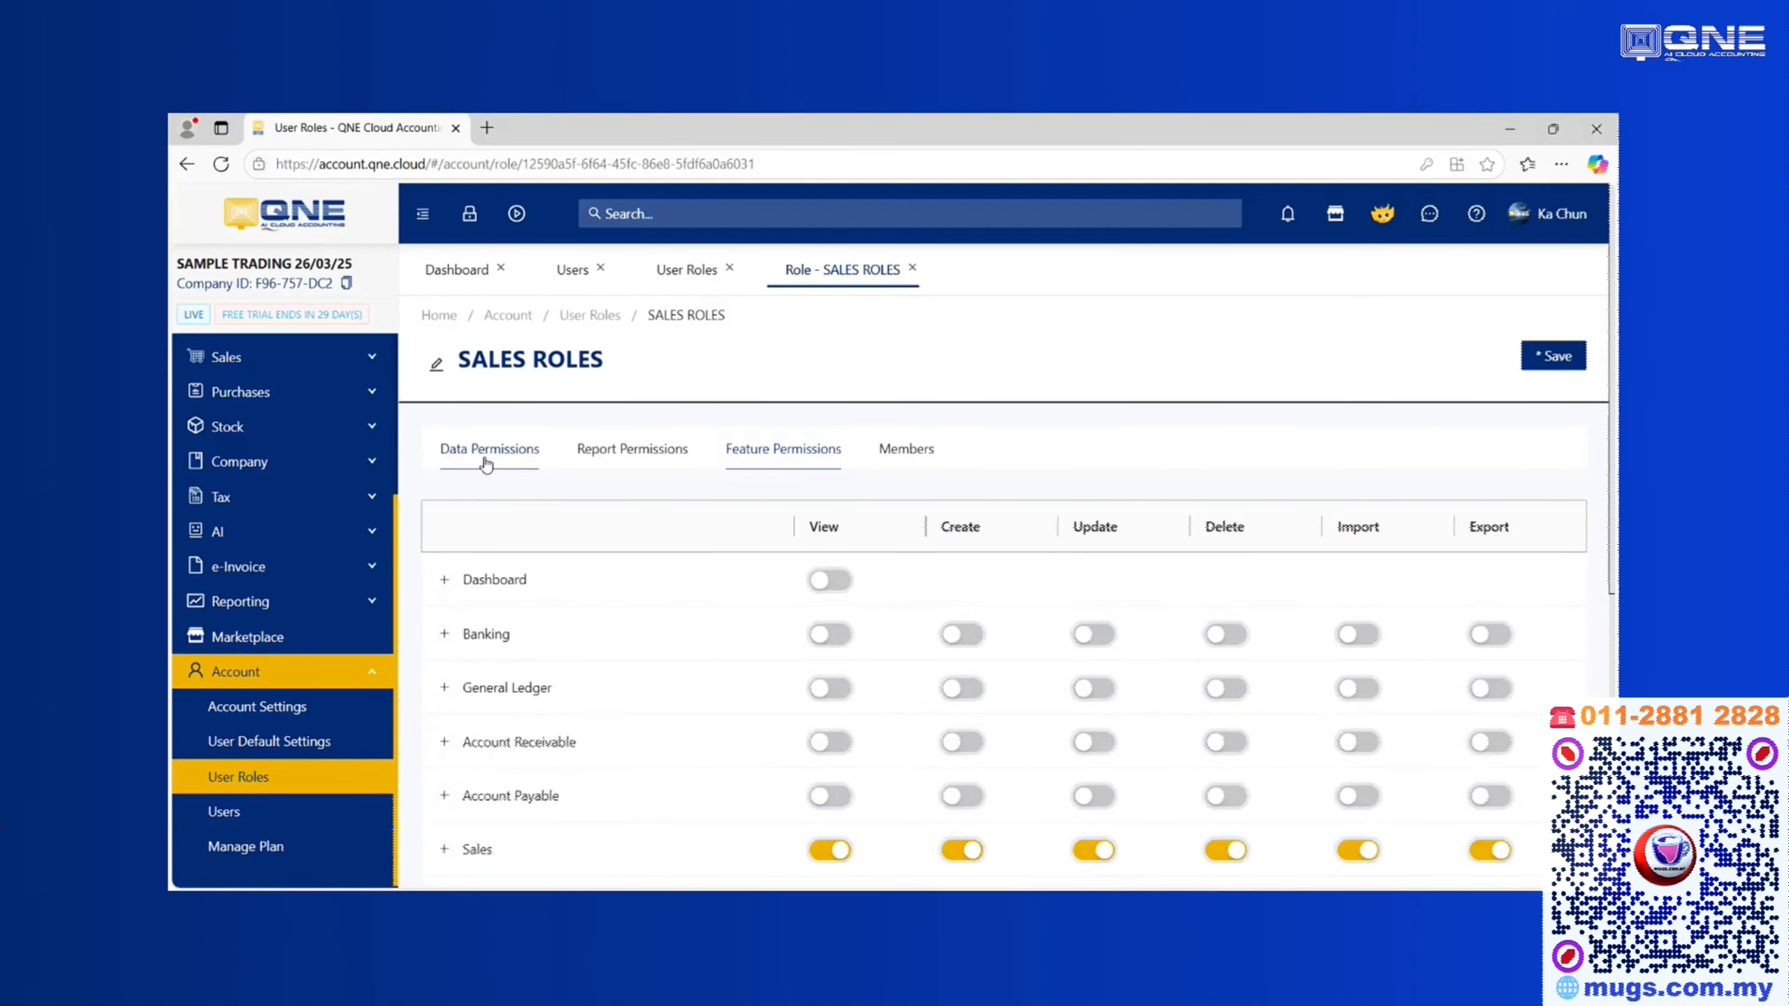
{"action": "left_click", "coordinate": [1558, 357]}
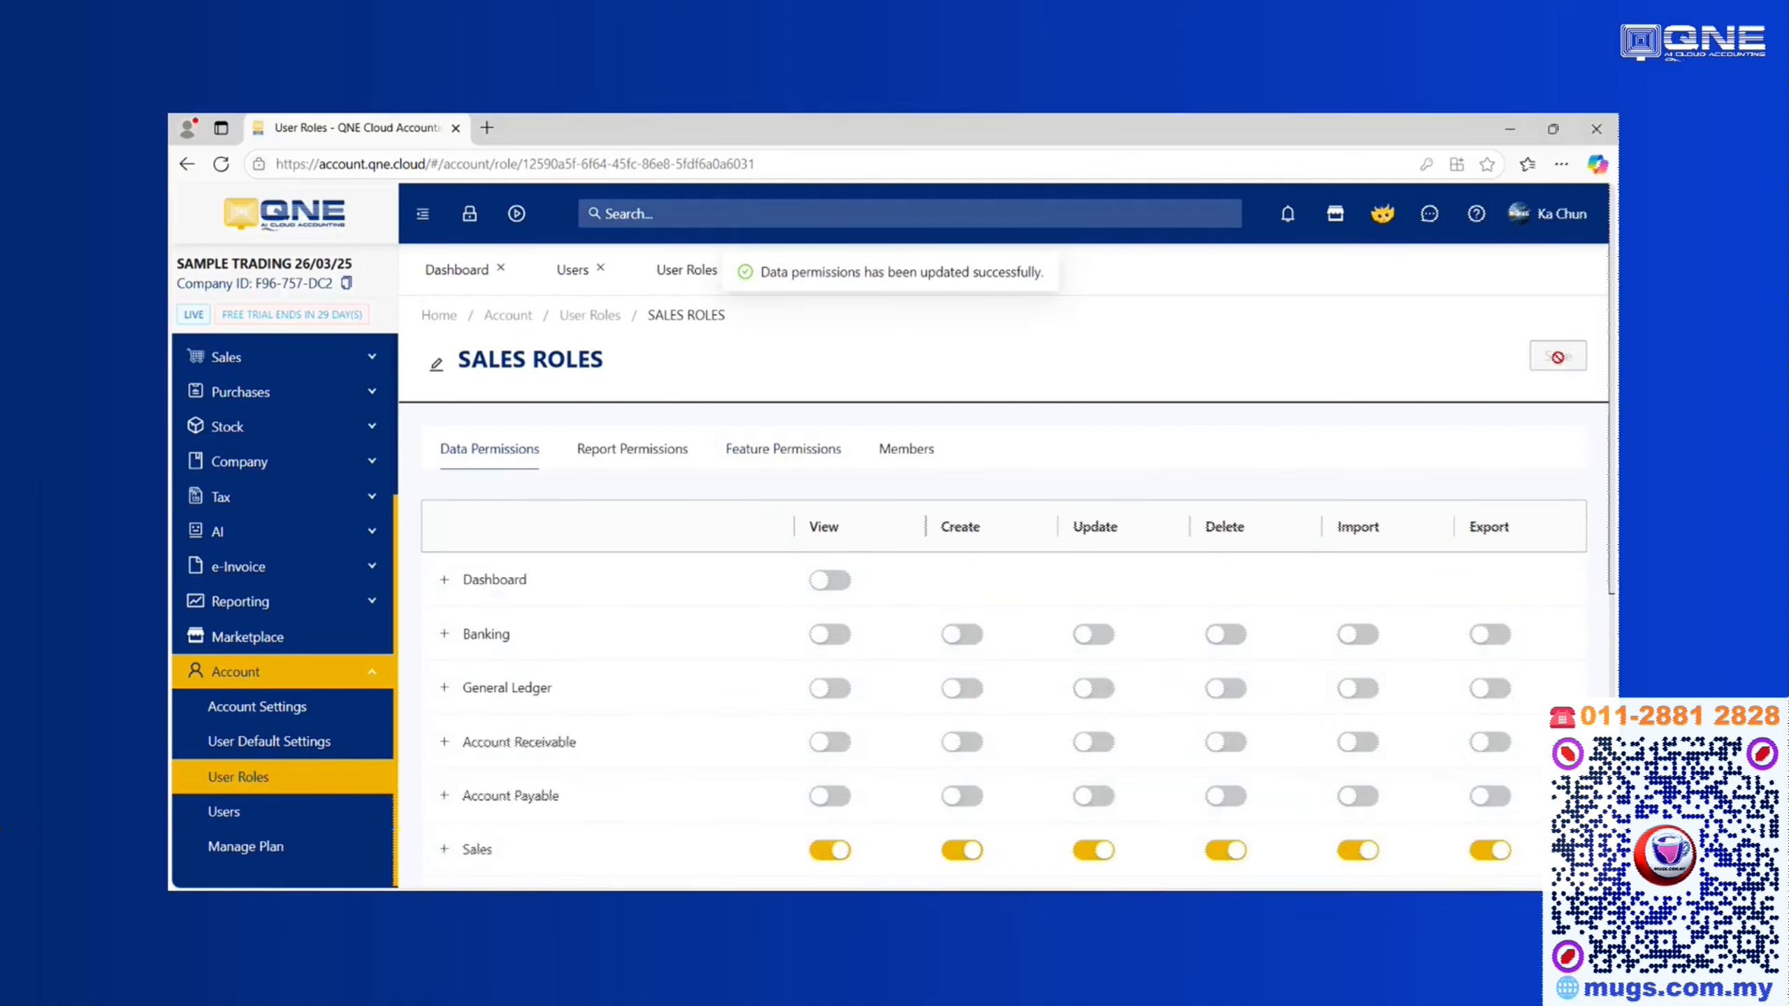
{"action": "left_click", "coordinate": [249, 815]}
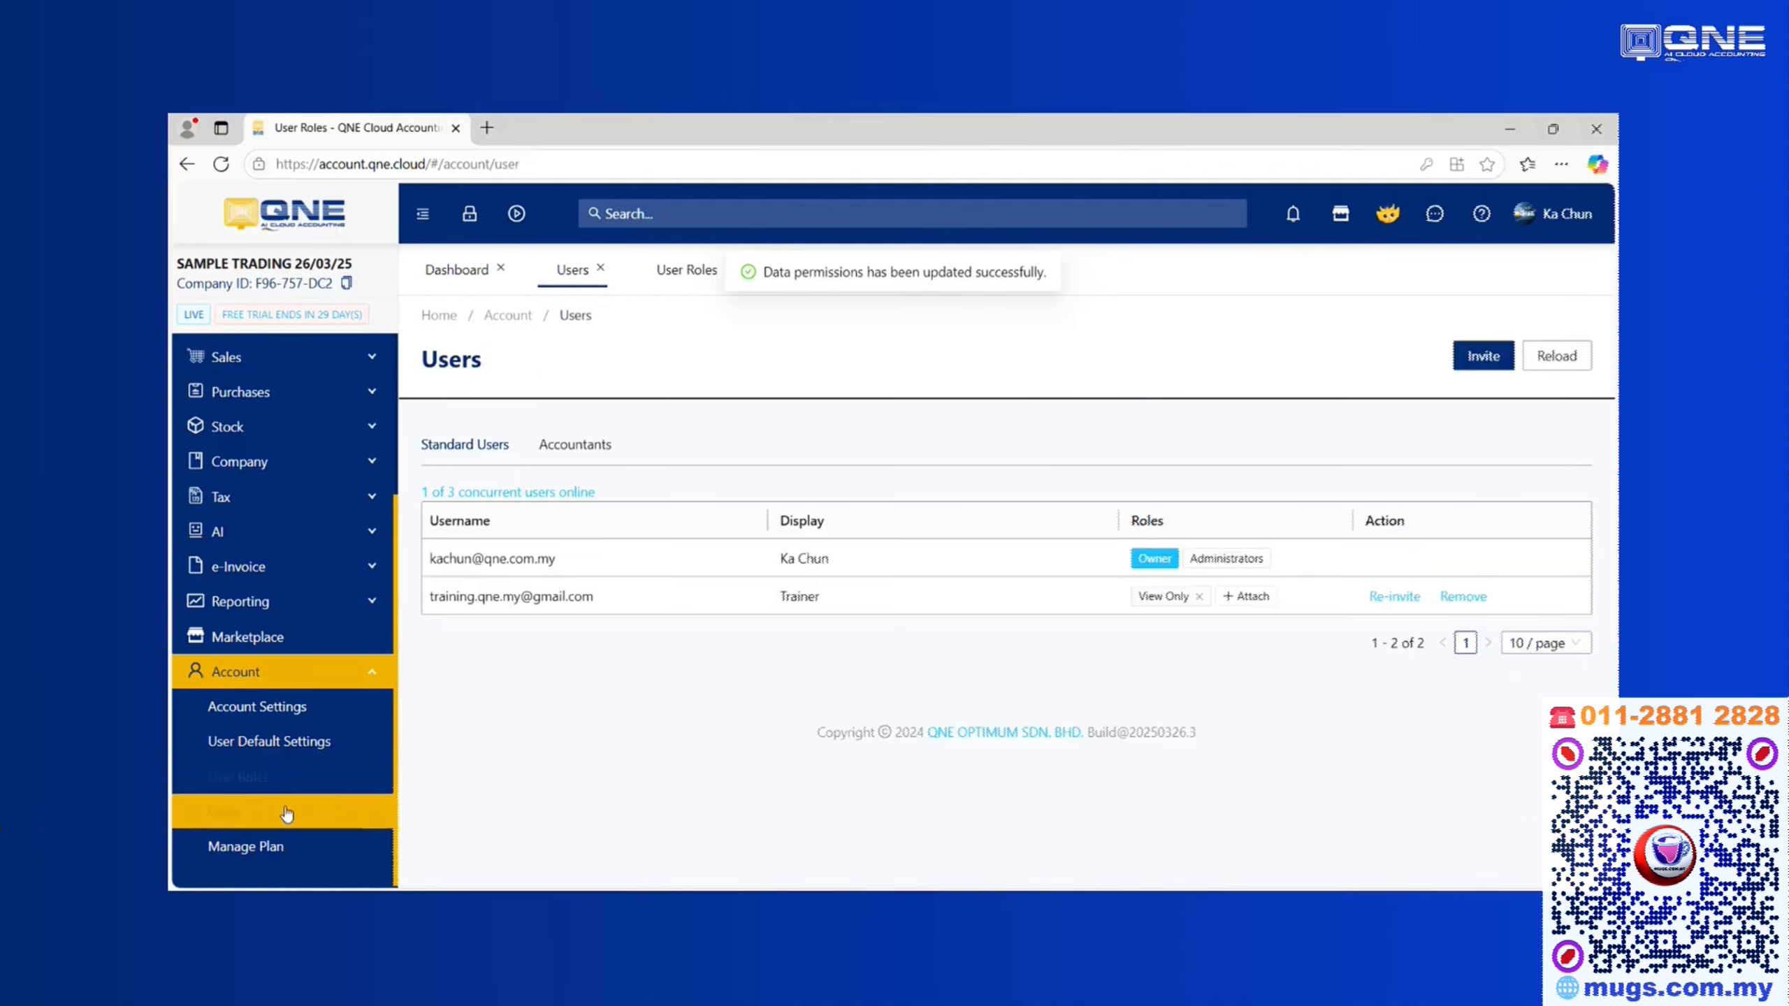
{"action": "left_click", "coordinate": [1199, 597]}
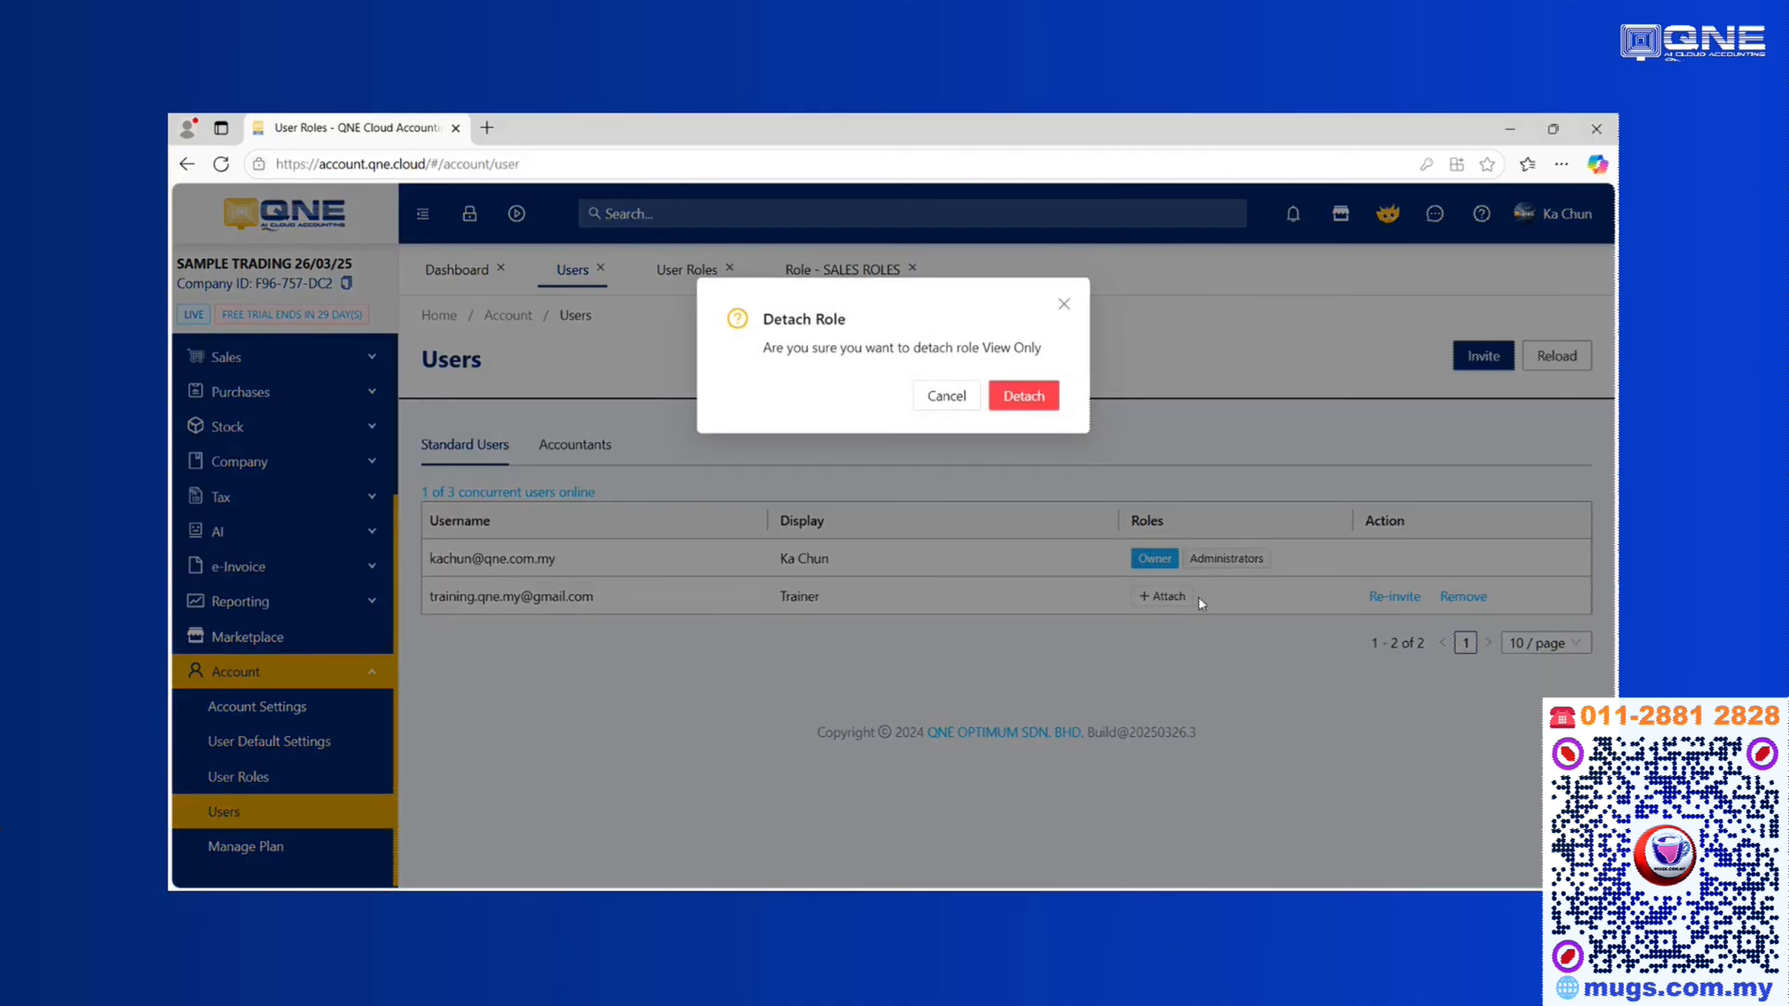
{"action": "left_click", "coordinate": [1026, 397]}
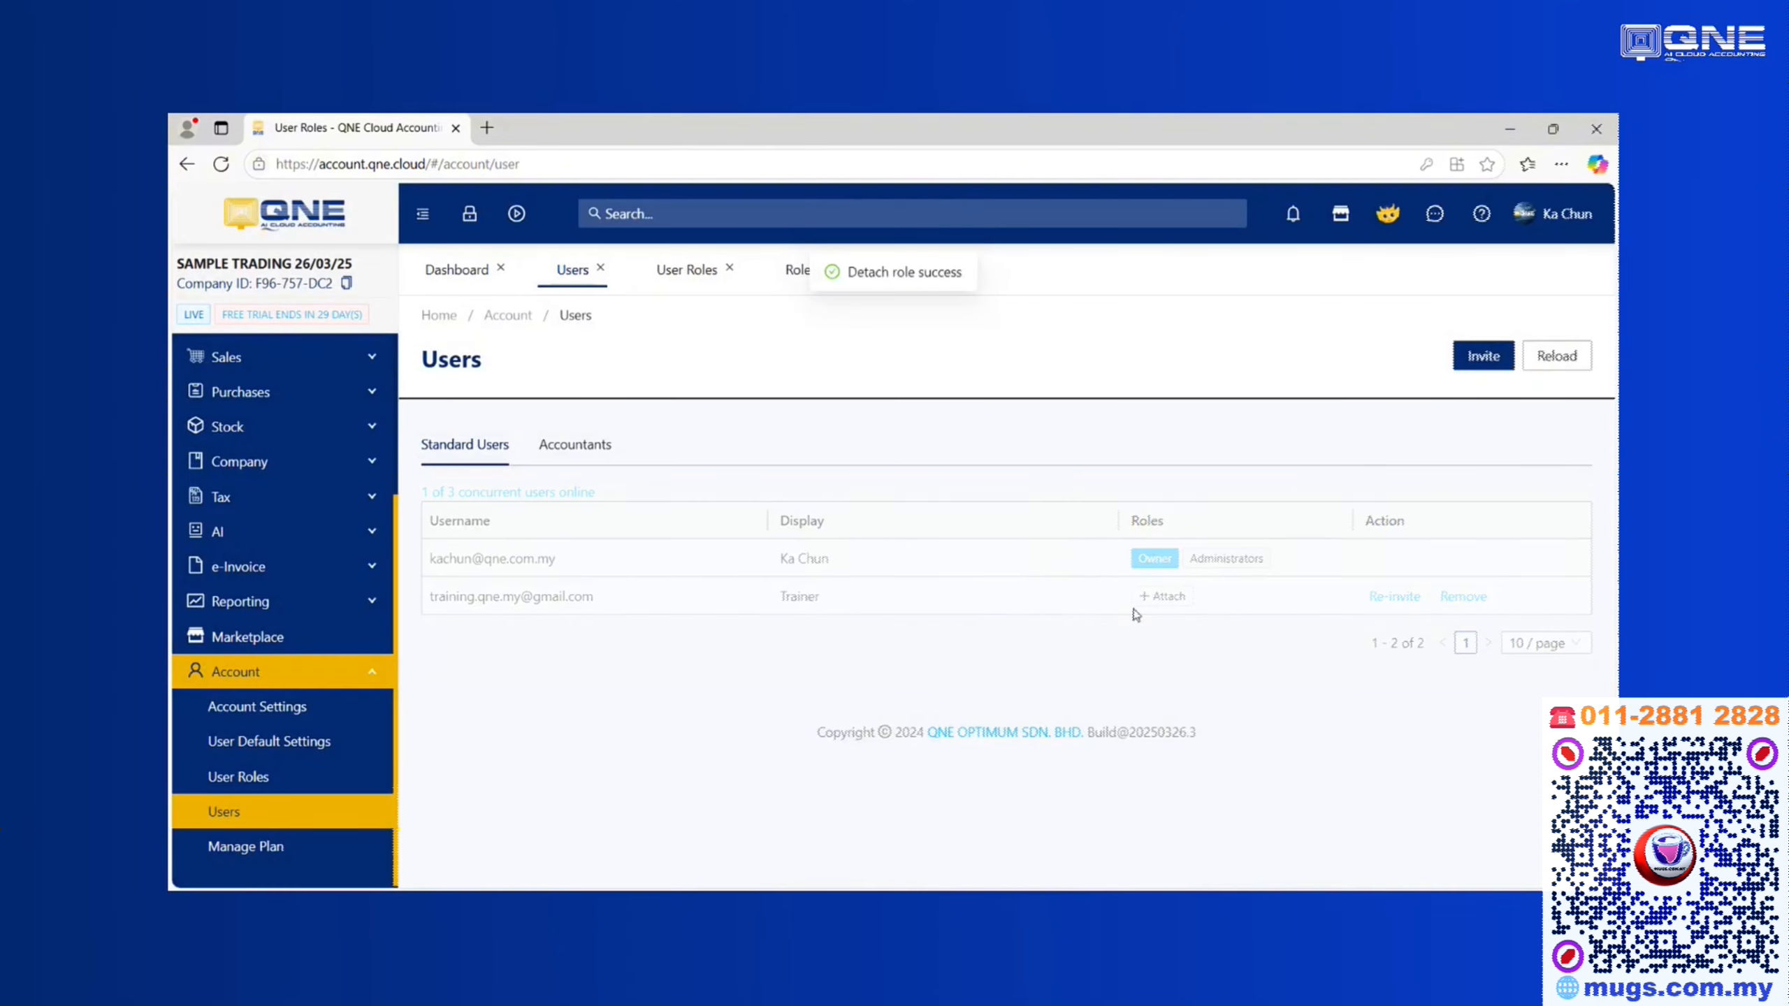
{"action": "left_click", "coordinate": [1171, 596]}
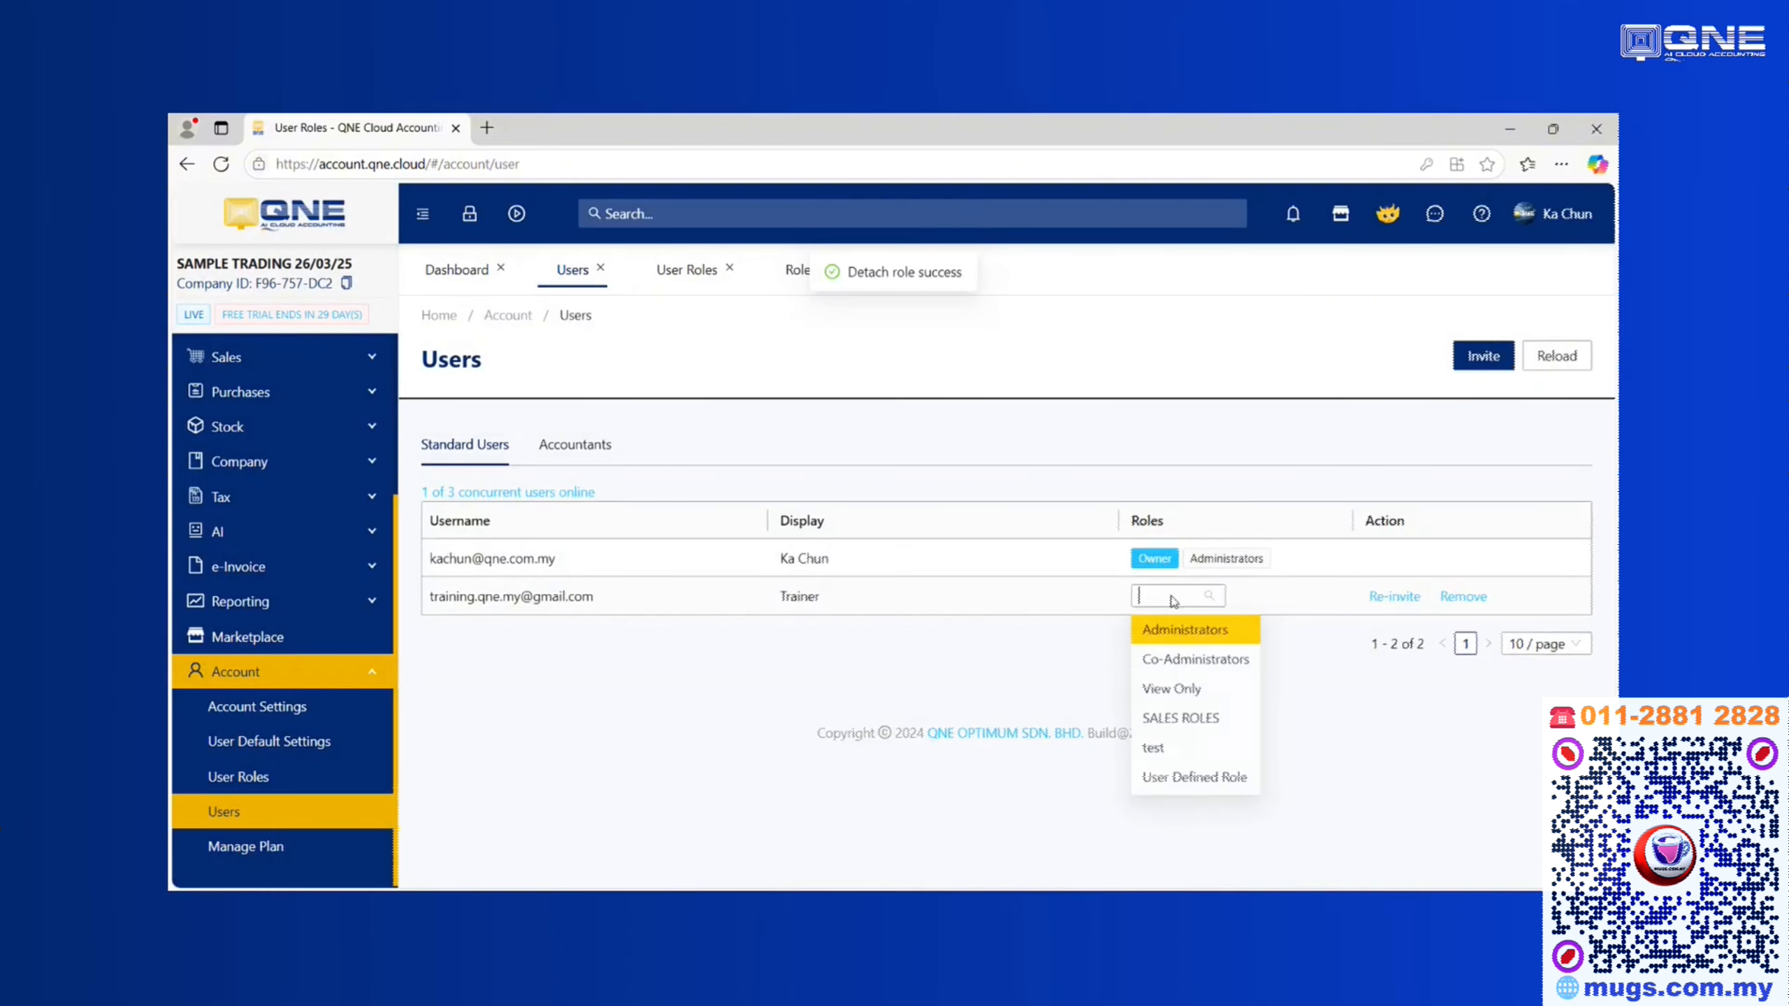
{"action": "left_click", "coordinate": [1190, 726]}
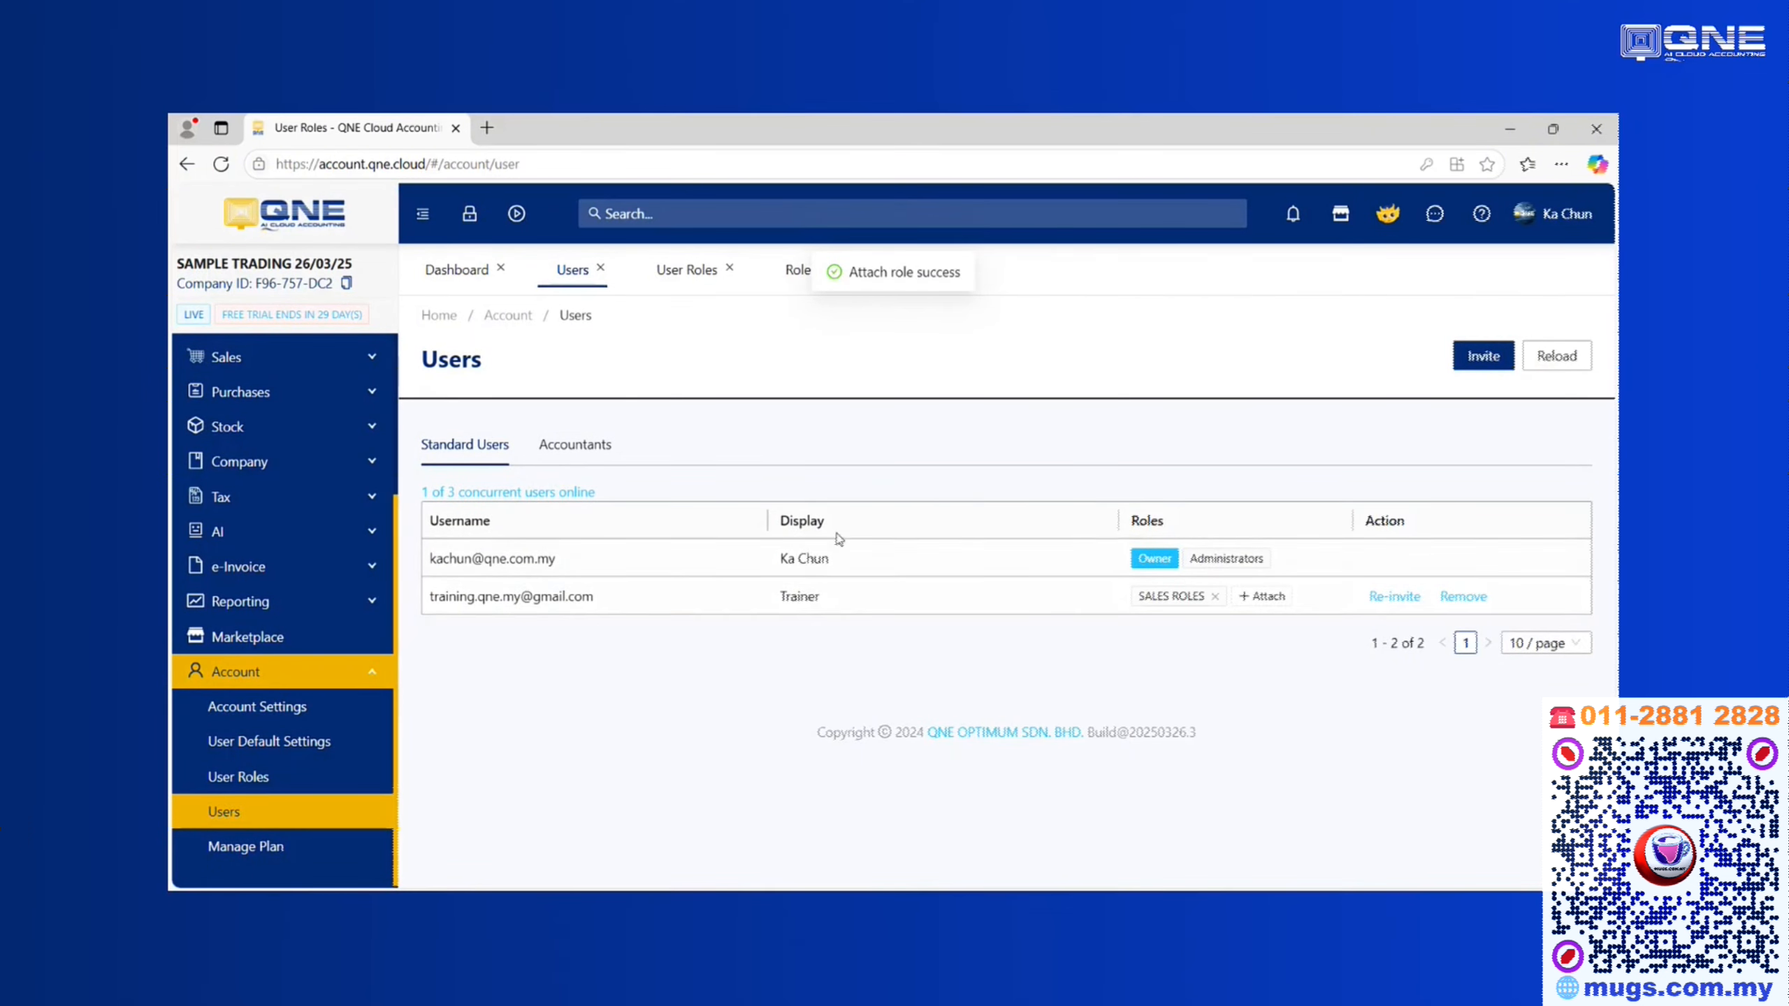
{"action": "left_click", "coordinate": [486, 128]}
Log out of the owner account and reload to the empty login page
{"action": "type", "text": "acc"}
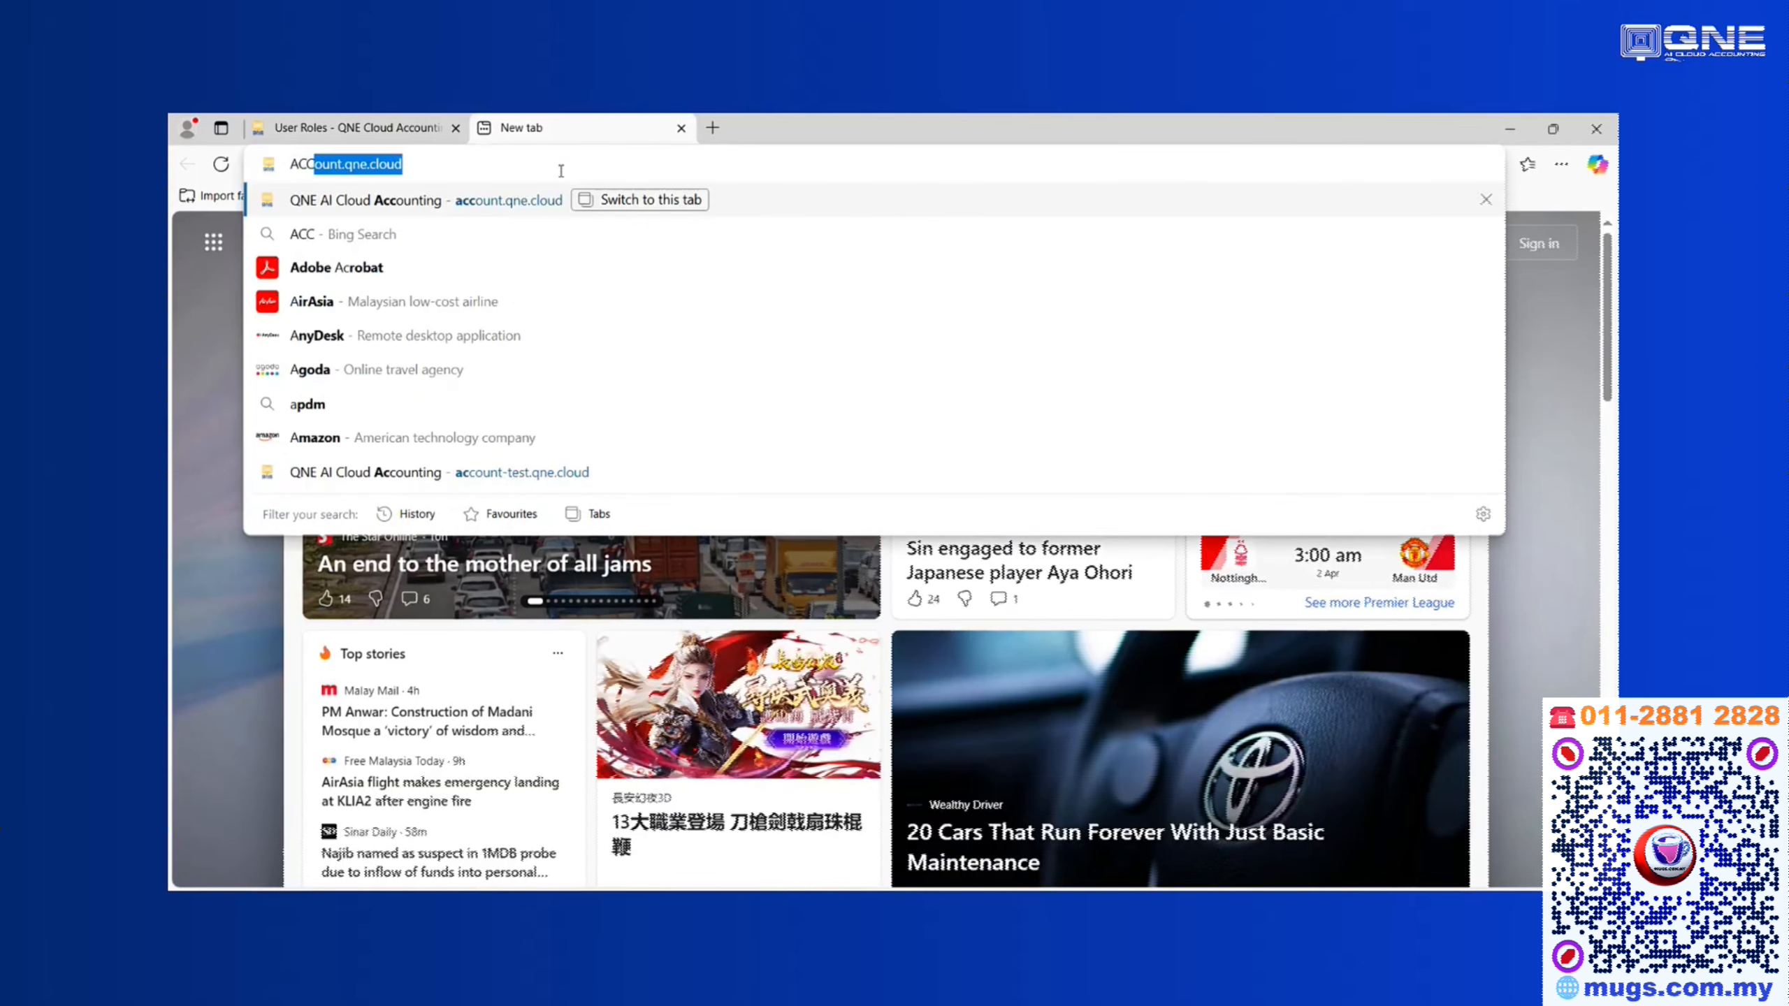
{"action": "key", "text": "Return"}
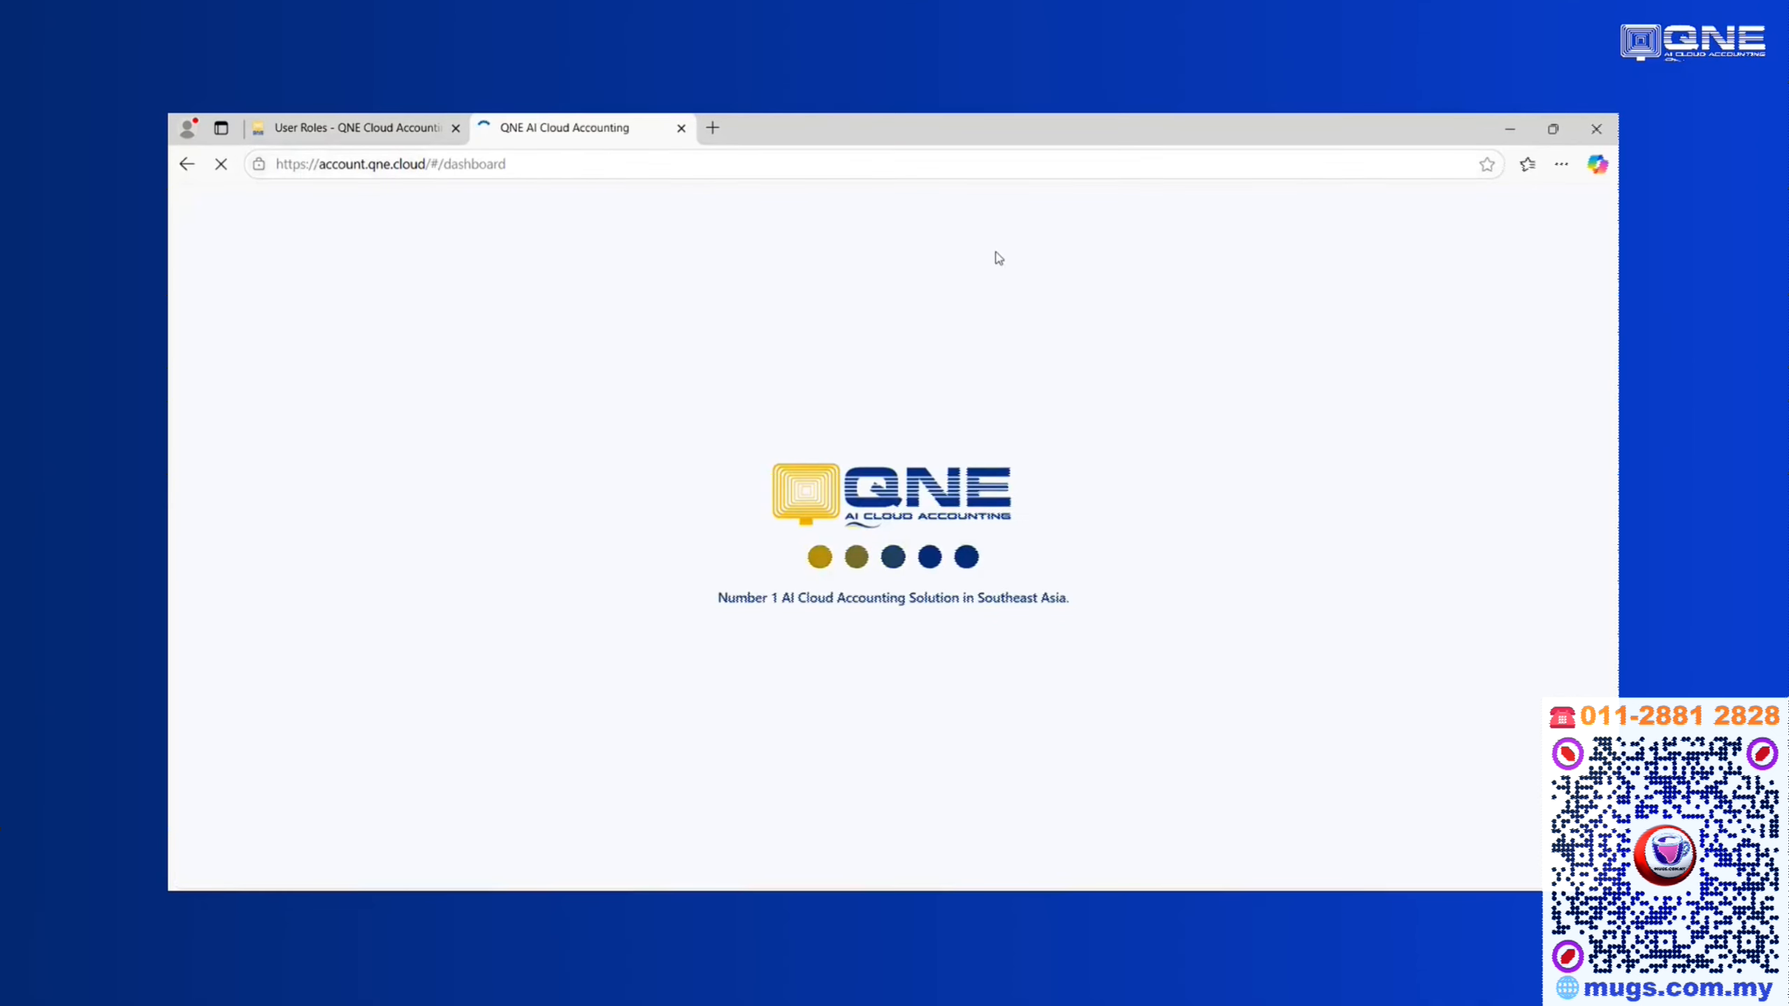
{"action": "left_click", "coordinate": [1546, 216]}
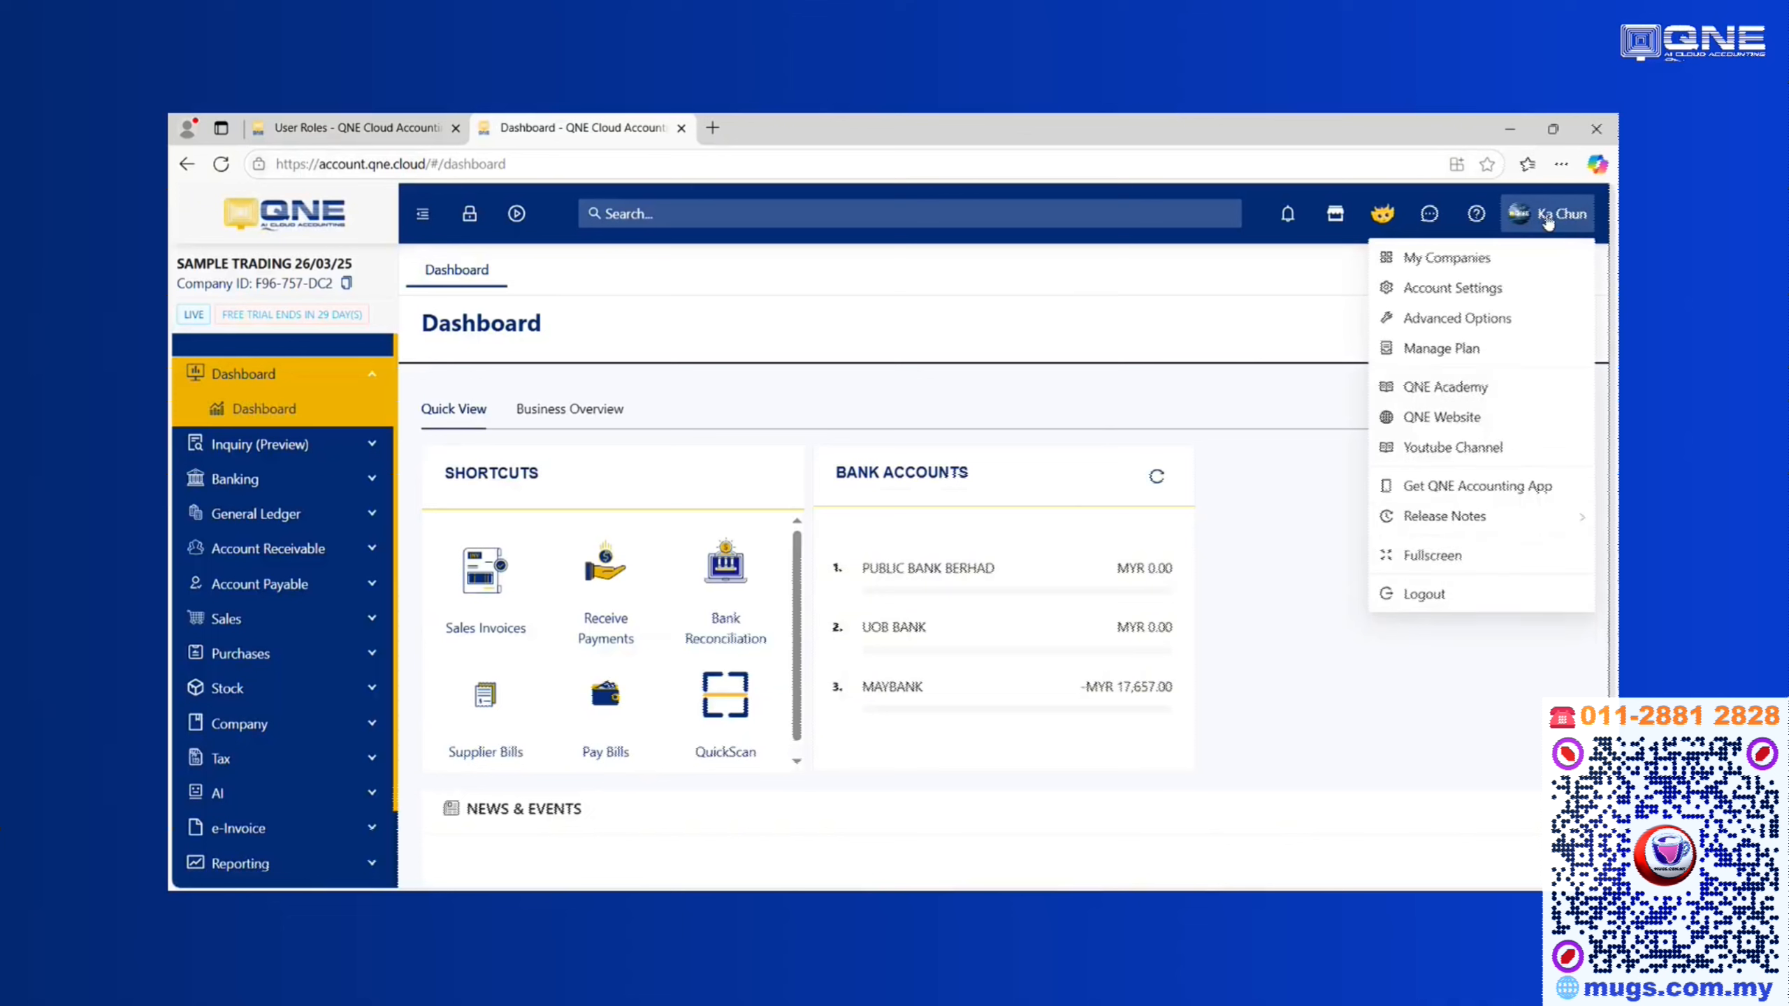
{"action": "left_click", "coordinate": [685, 129]}
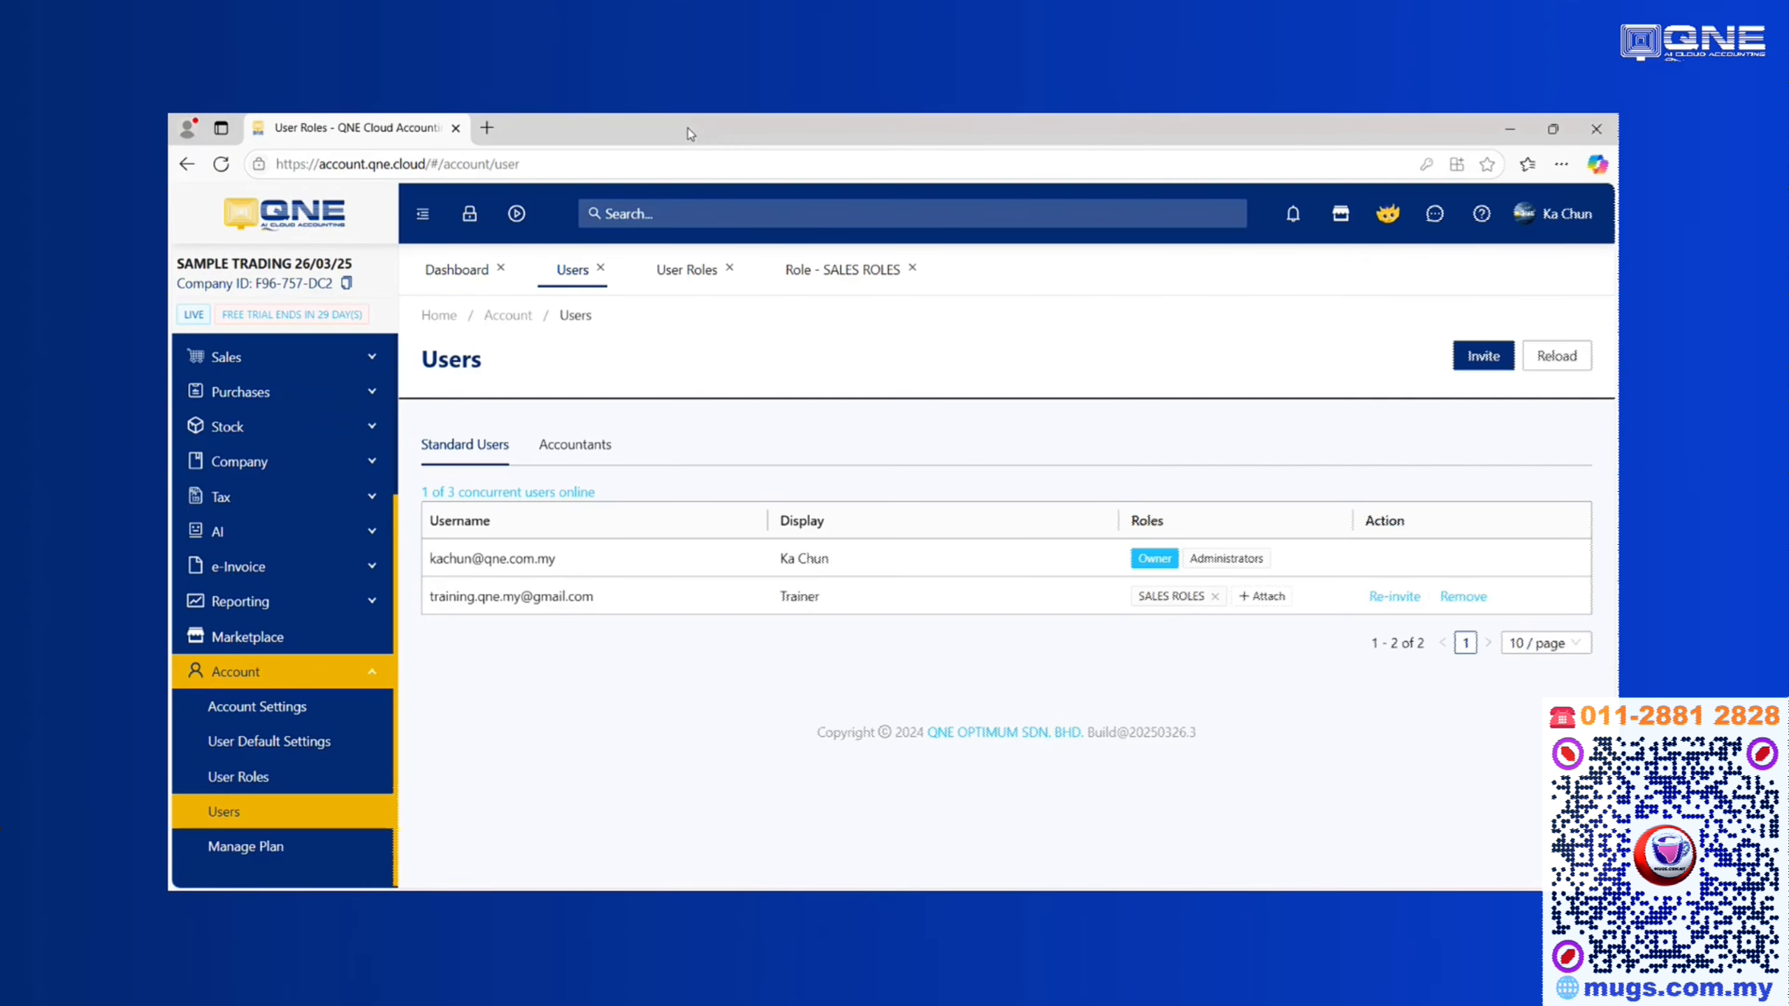
{"action": "left_click", "coordinate": [1553, 216]}
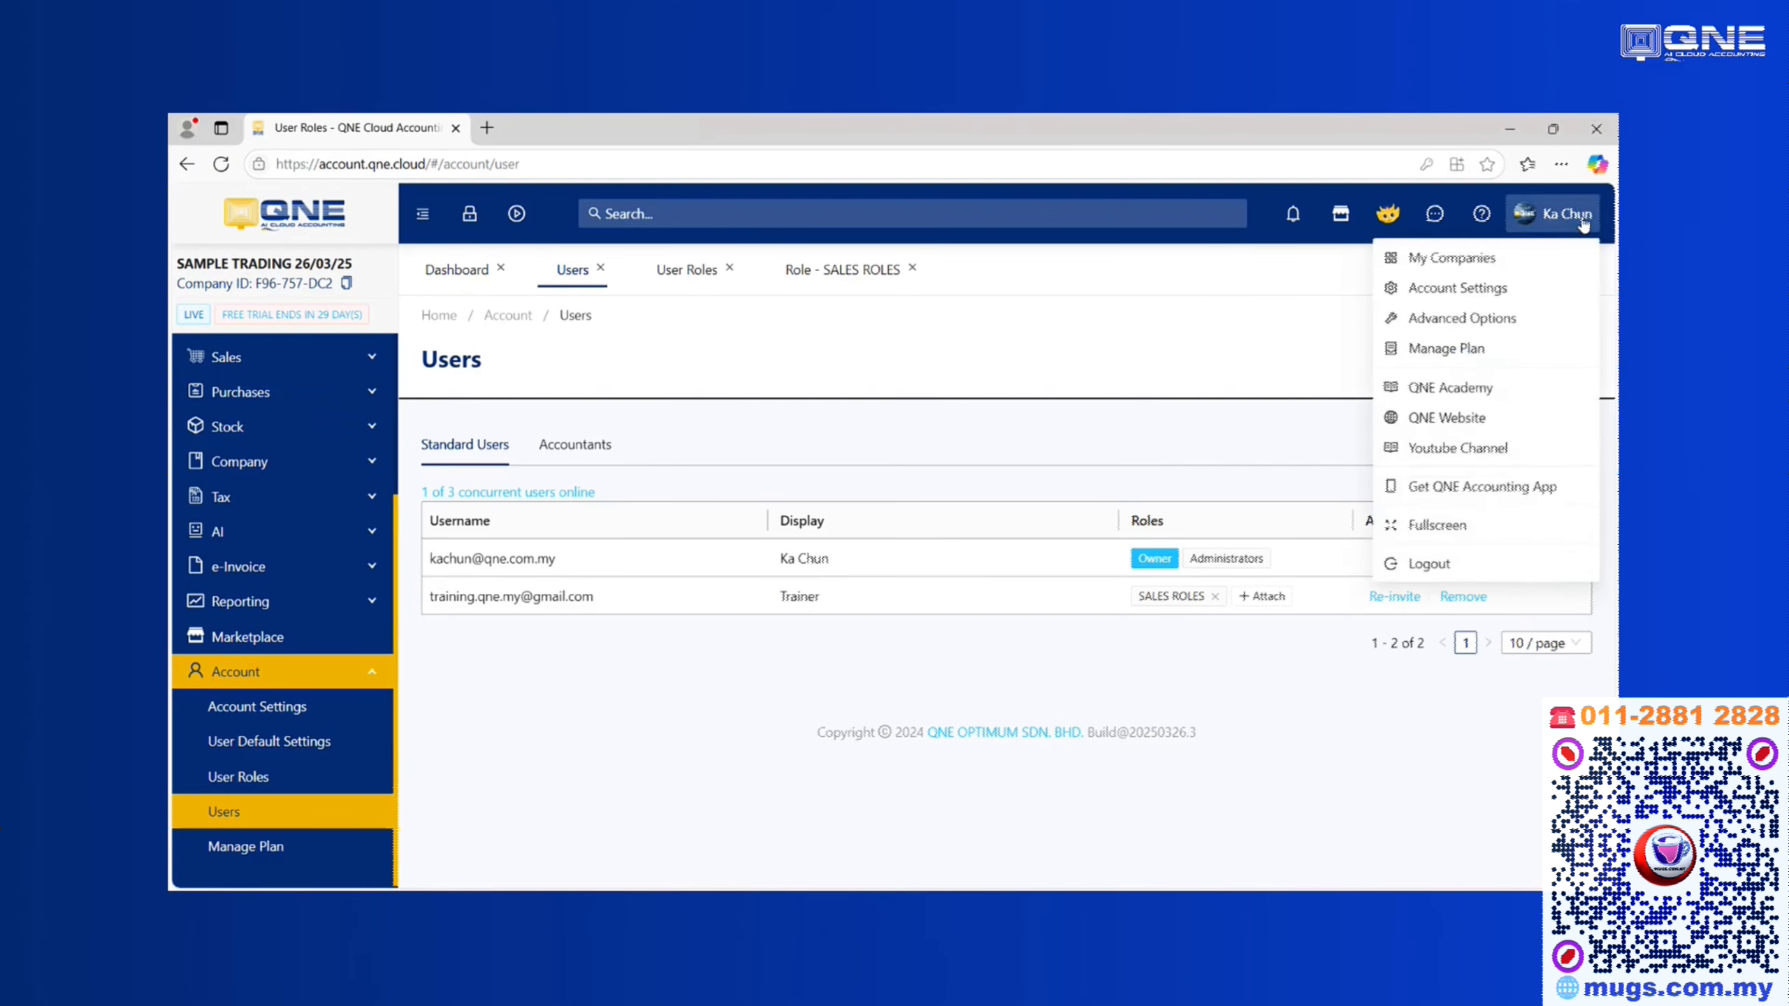
{"action": "left_click", "coordinate": [1471, 594]}
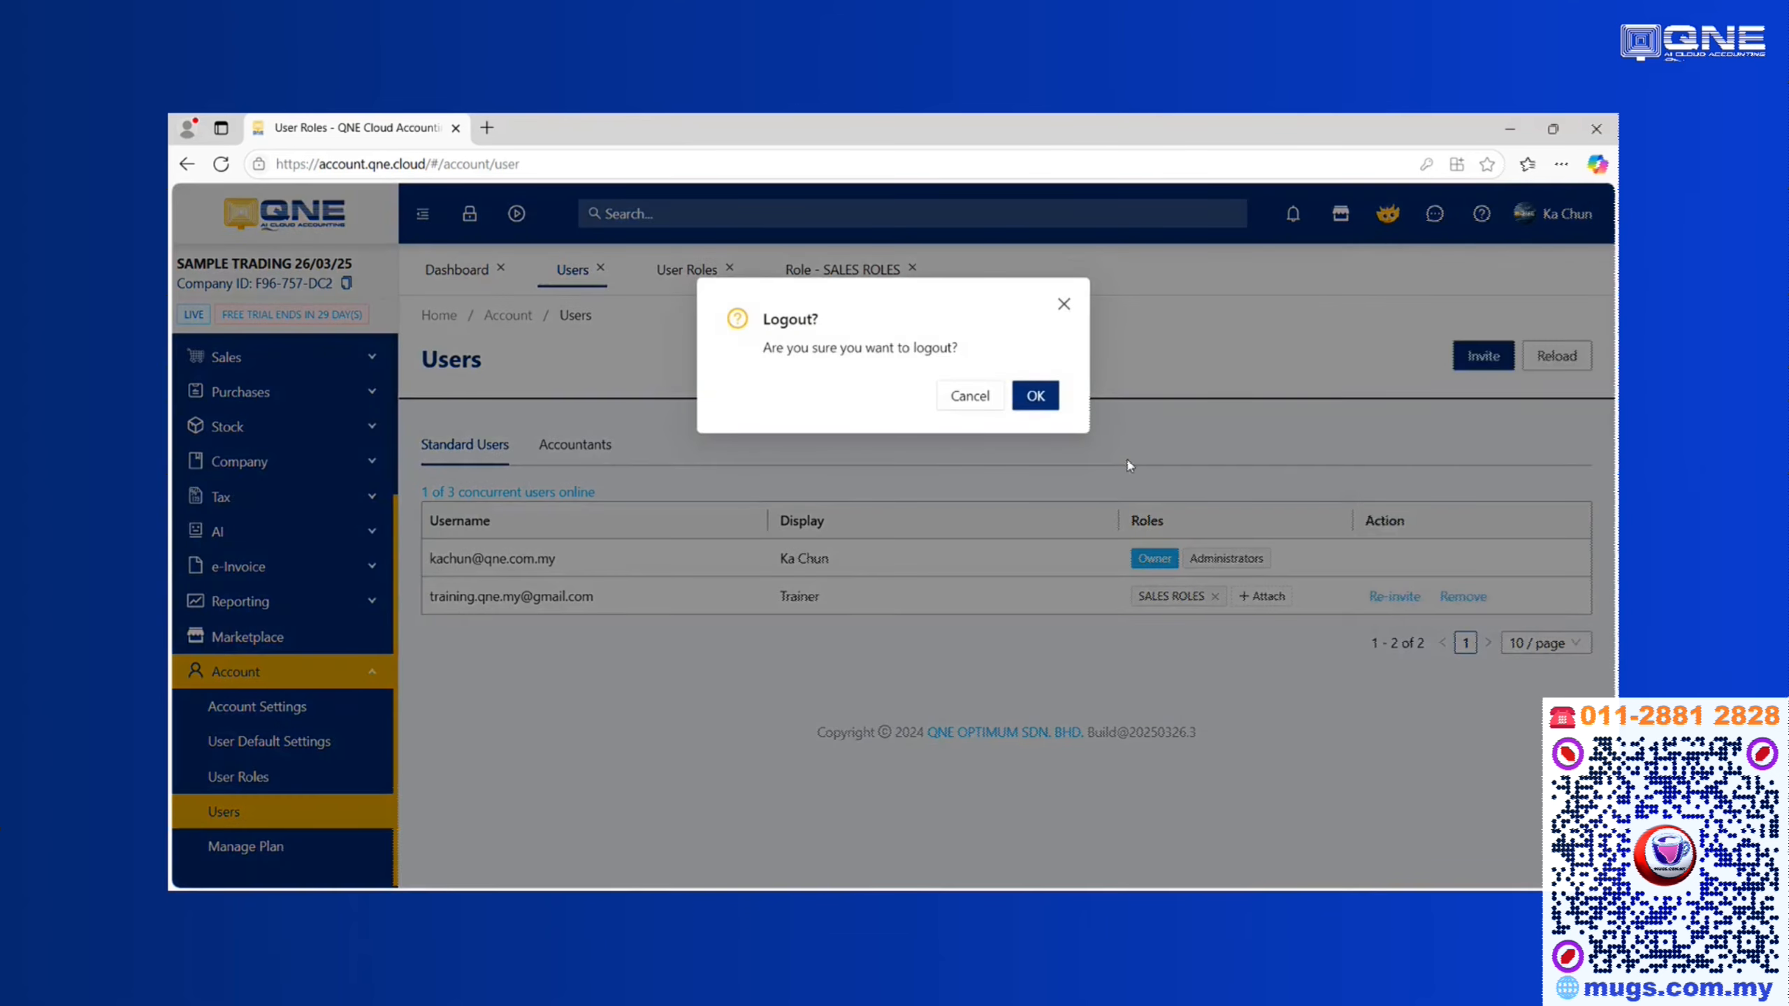
{"action": "left_click", "coordinate": [1036, 397]}
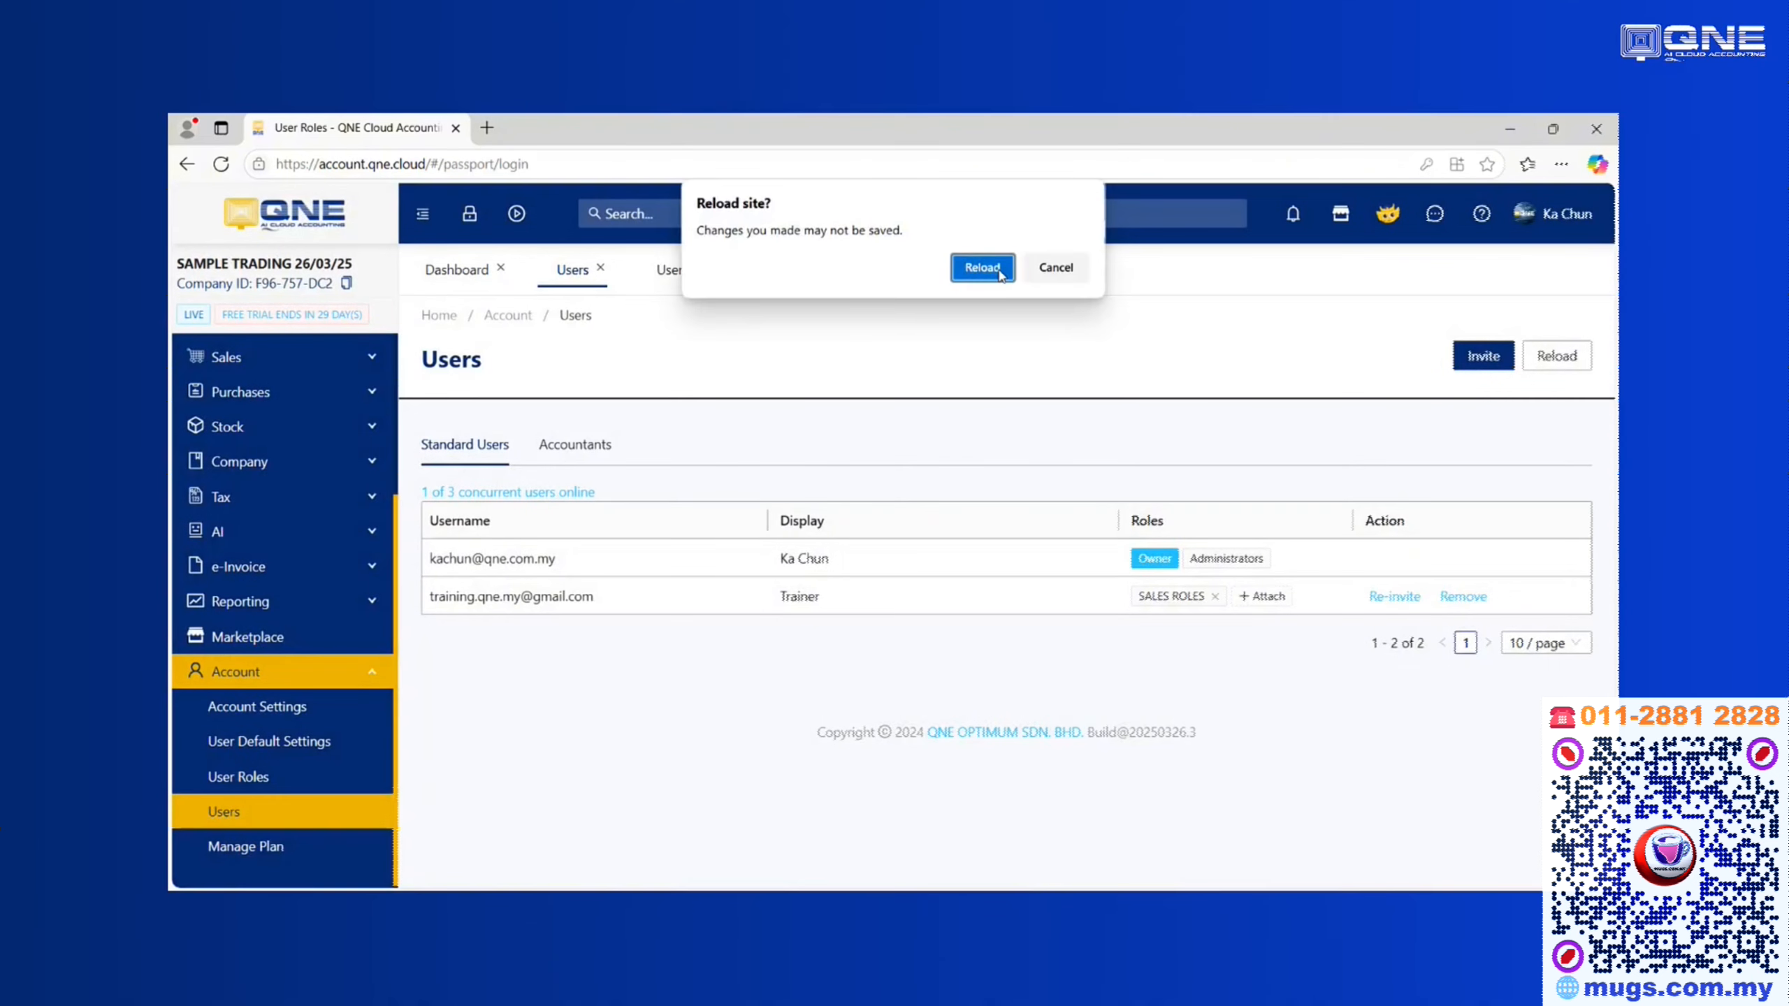
{"action": "left_click", "coordinate": [982, 268]}
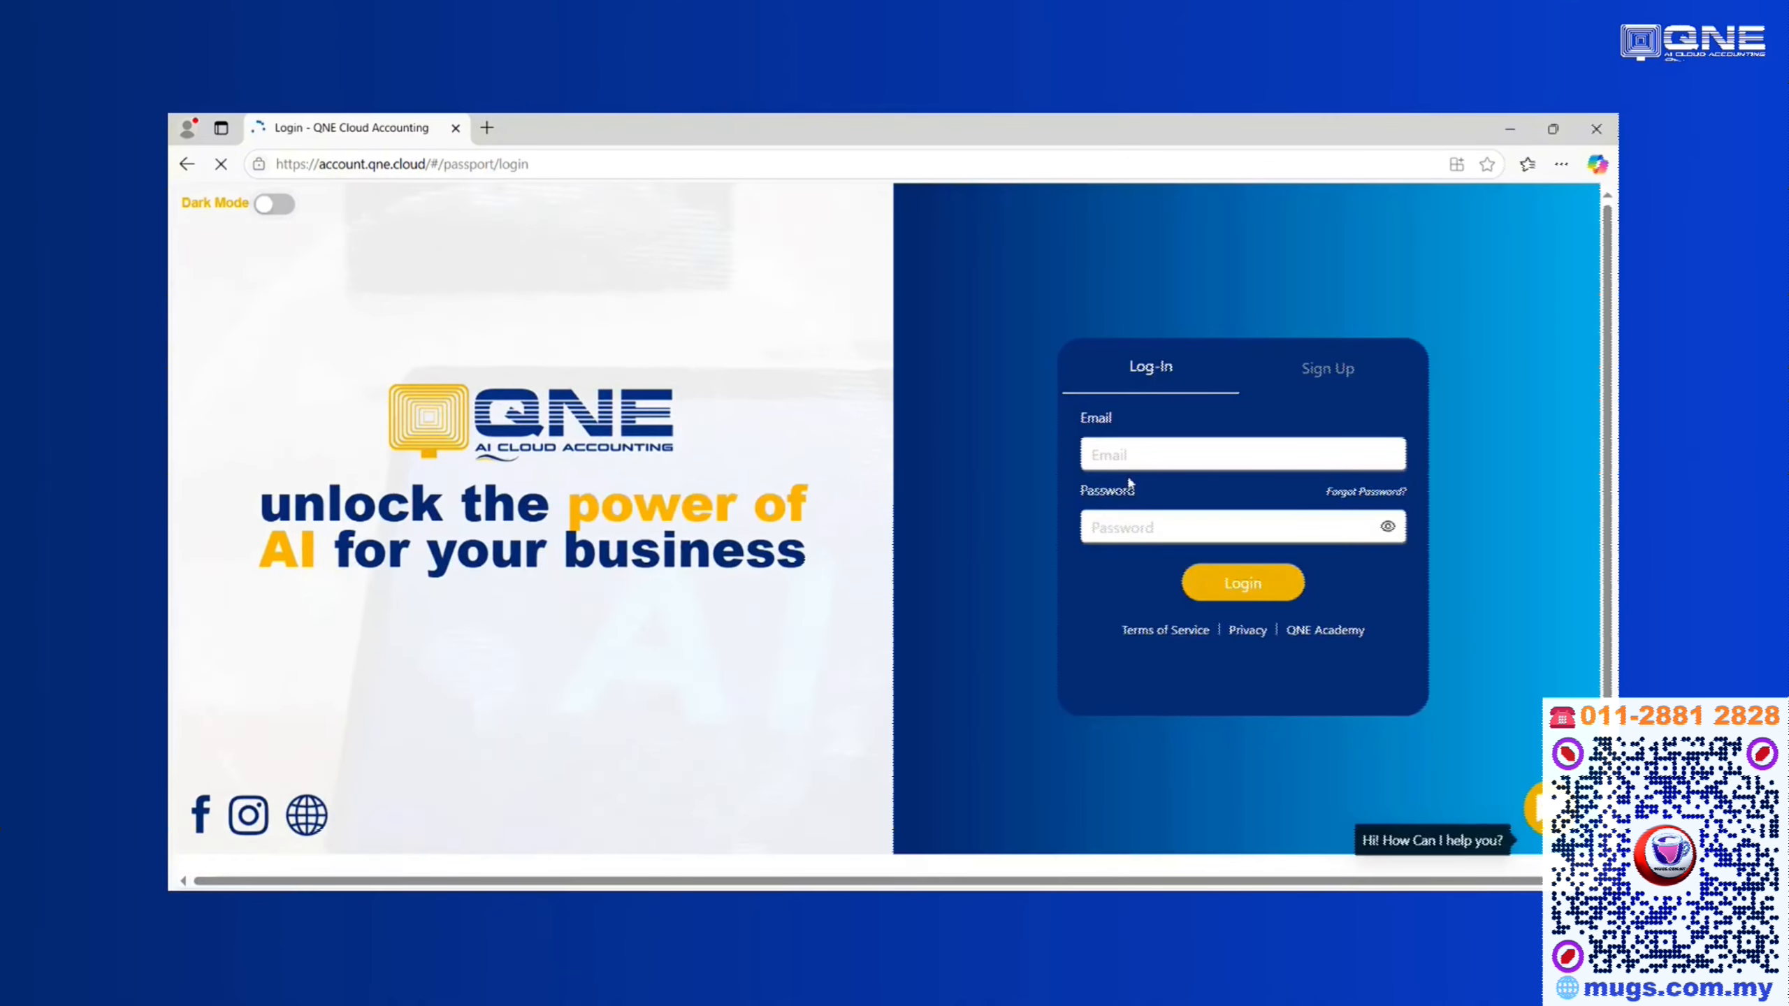
Choose the invited user's saved email, enter the account password and submit the login
{"action": "left_click", "coordinate": [1130, 458]}
{"action": "type", "text": "t"}
{"action": "left_click", "coordinate": [1166, 523]}
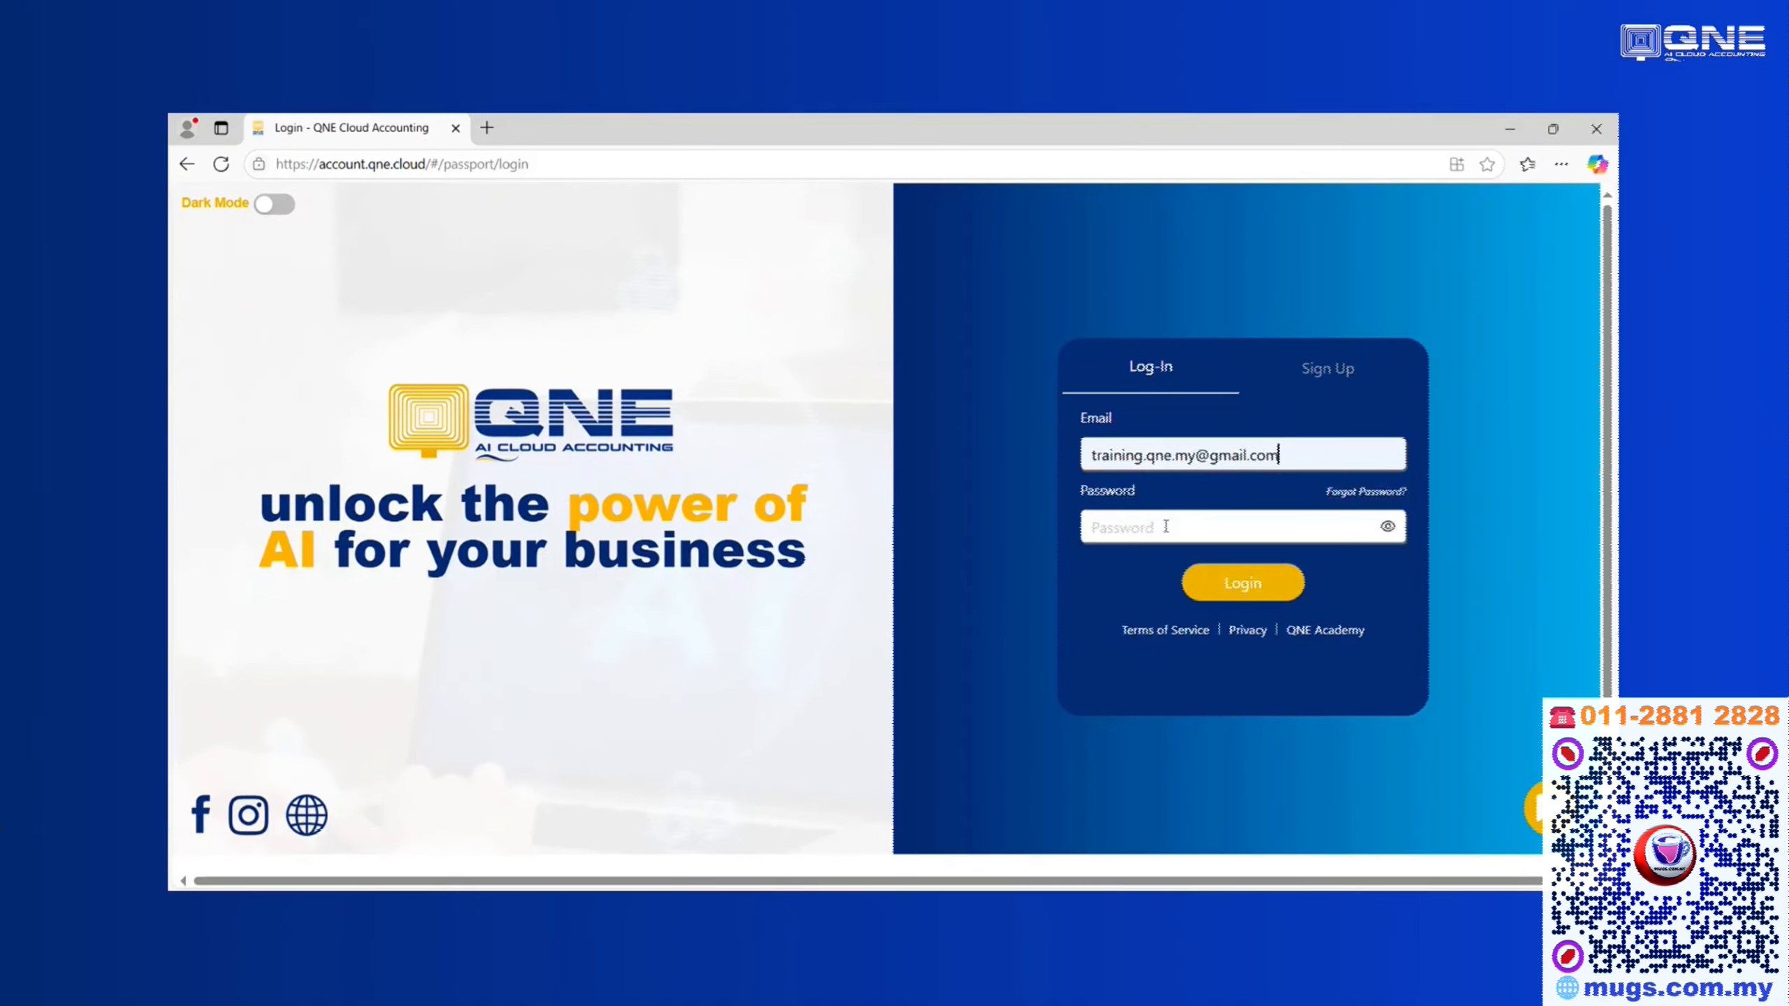
{"action": "left_click", "coordinate": [1164, 525]}
{"action": "type", "text": "•"}
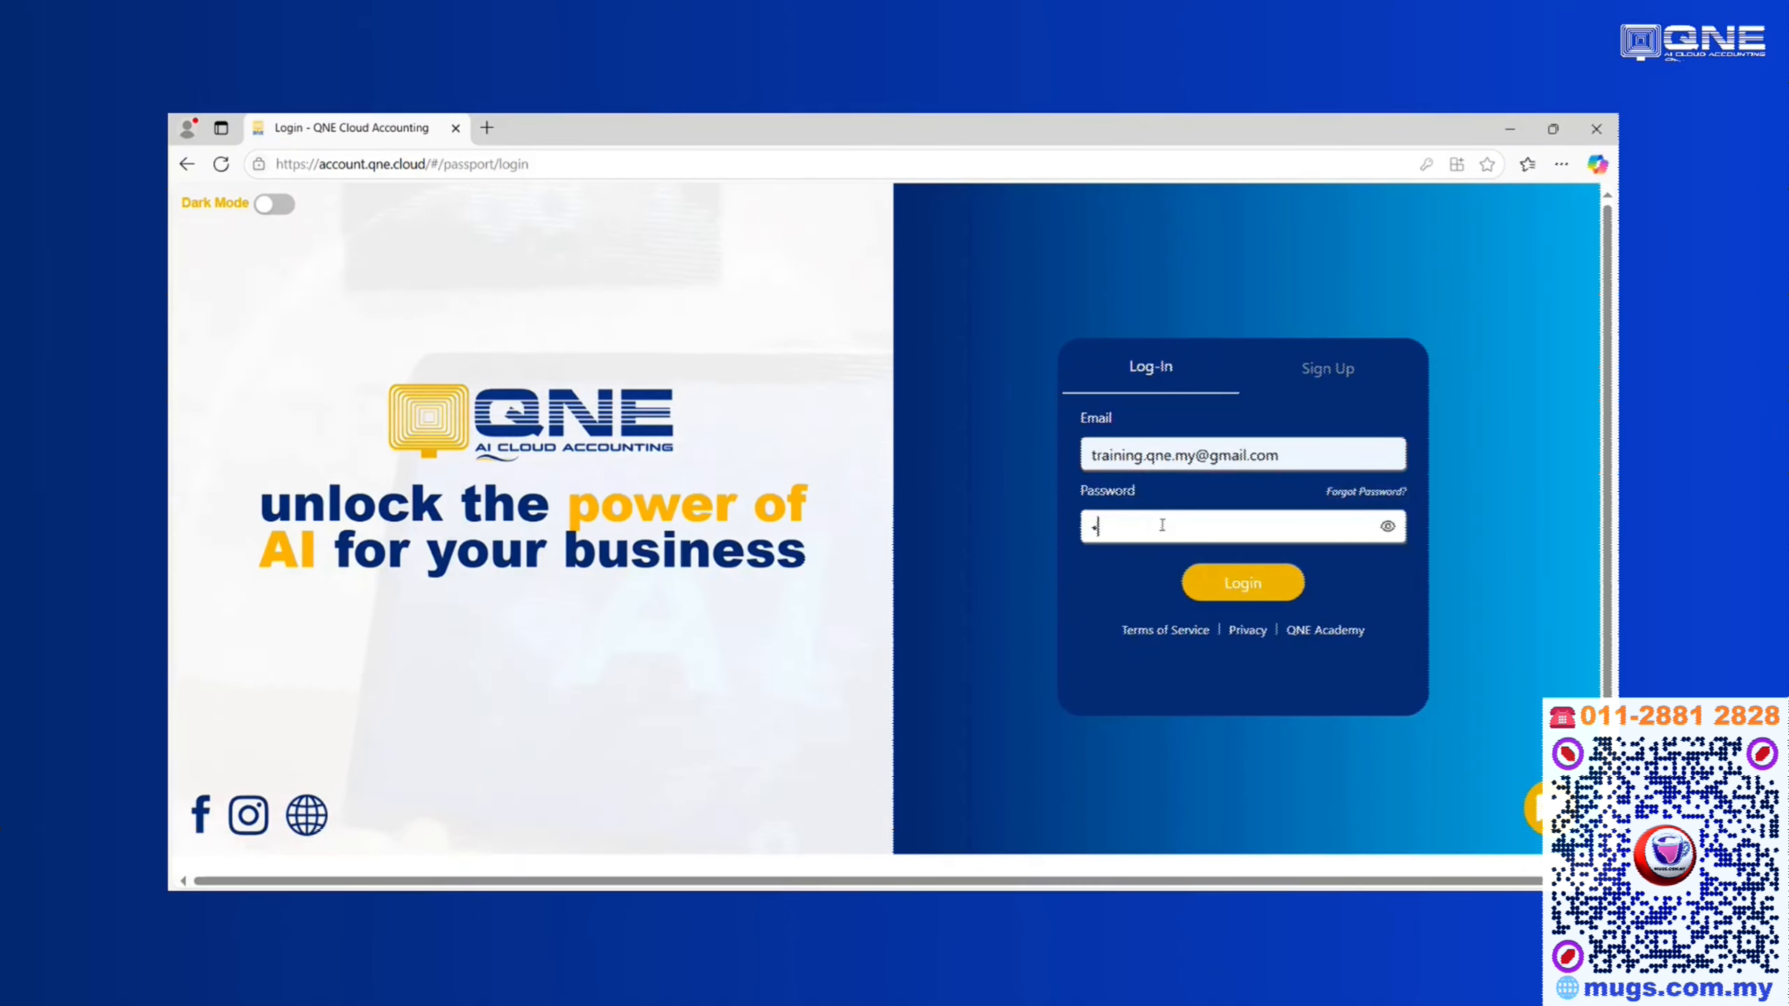
{"action": "type", "text": "•••••••••"}
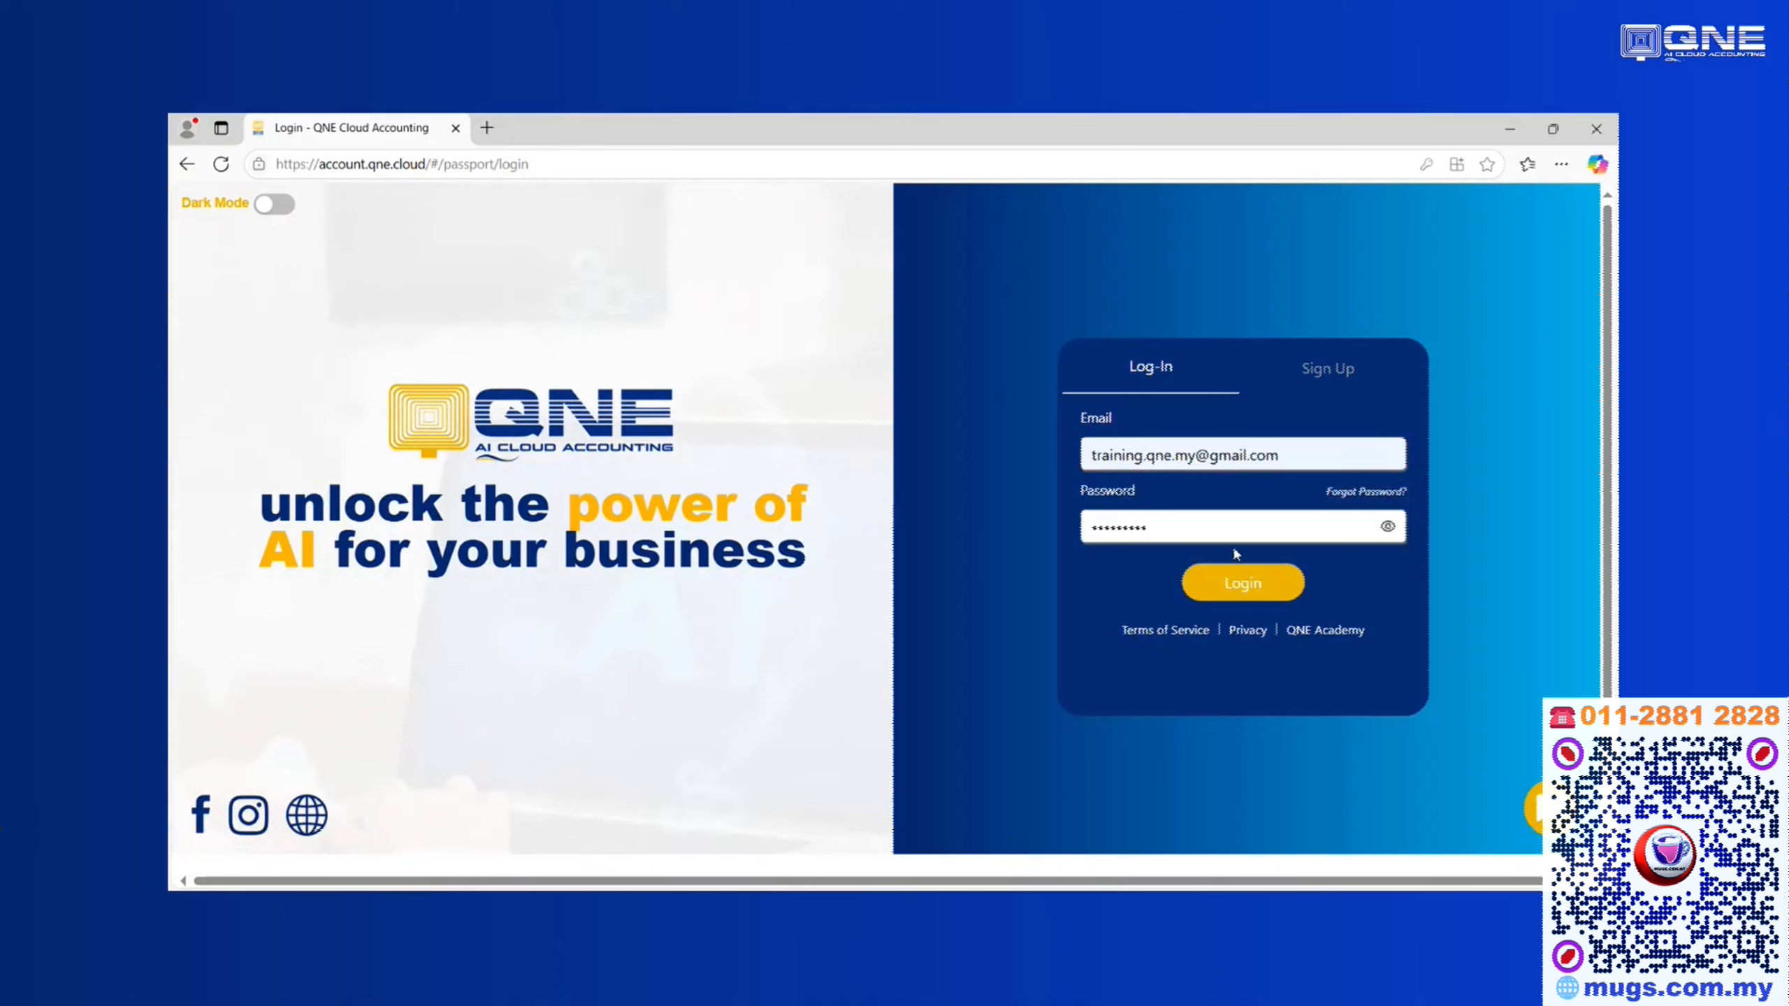
{"action": "left_click", "coordinate": [1236, 582]}
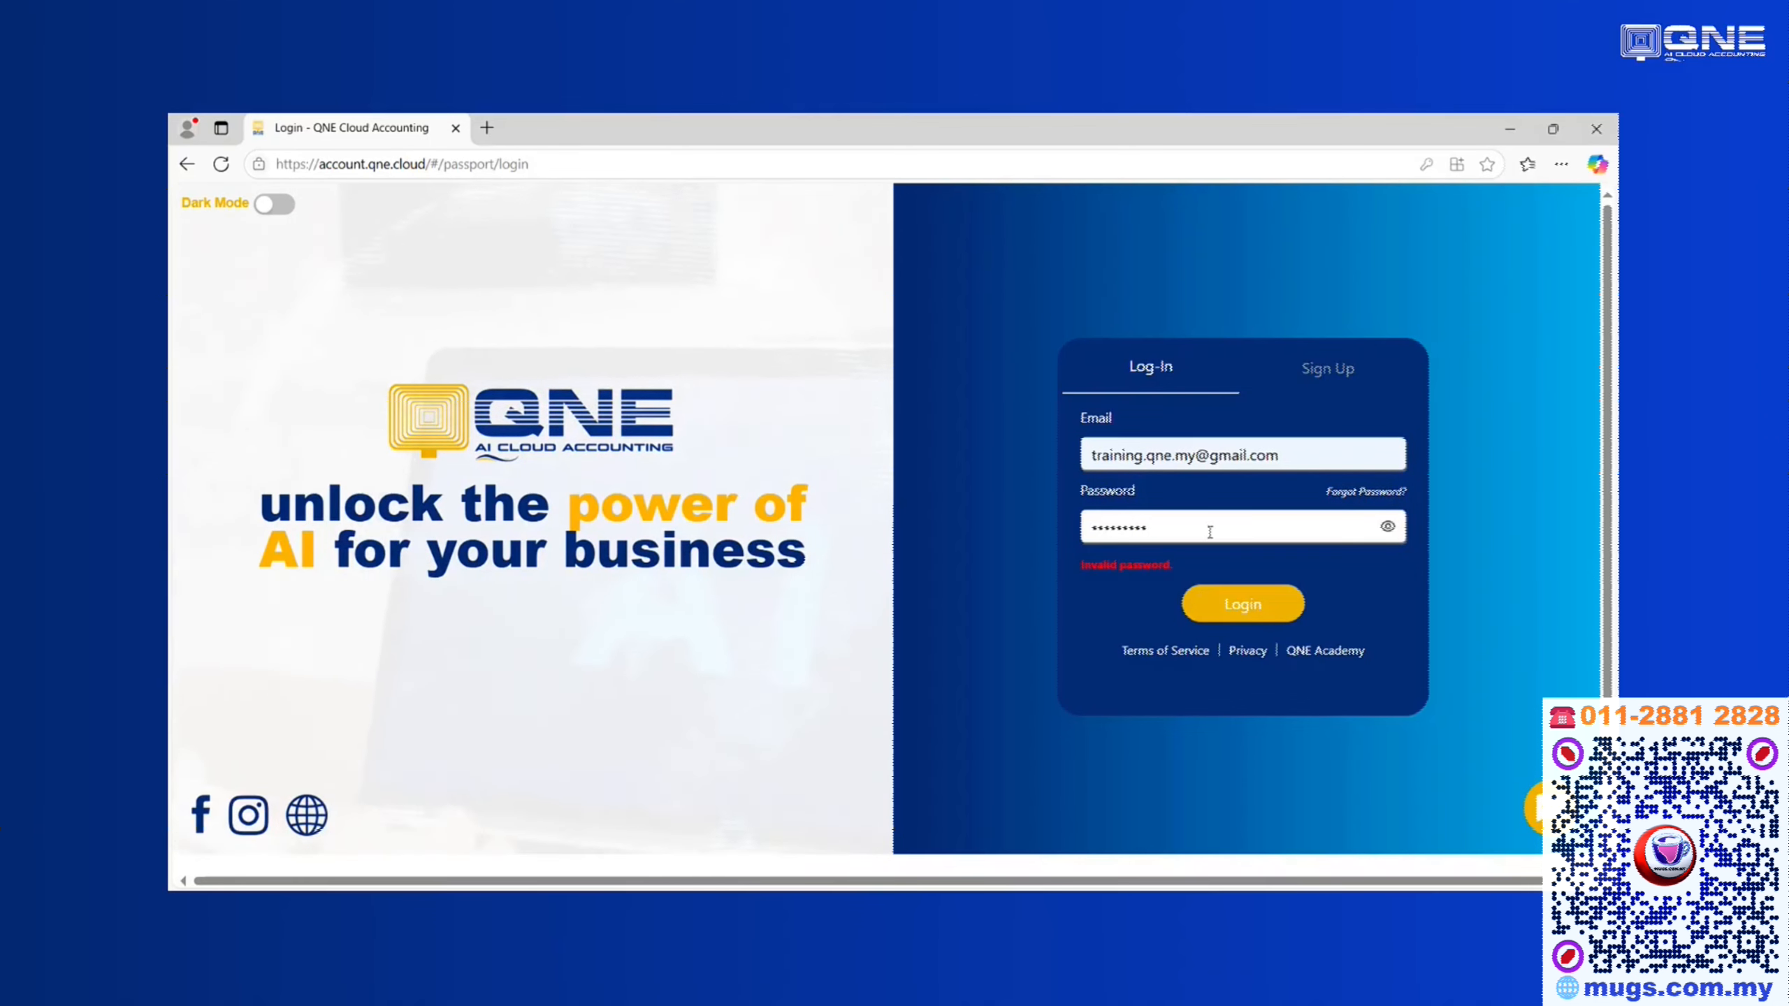
After the invalid-password error, retype the correct password and log in again
{"action": "left_click_drag", "start_coordinate": [1211, 532], "coordinate": [1026, 526]}
{"action": "type", "text": "••••"}
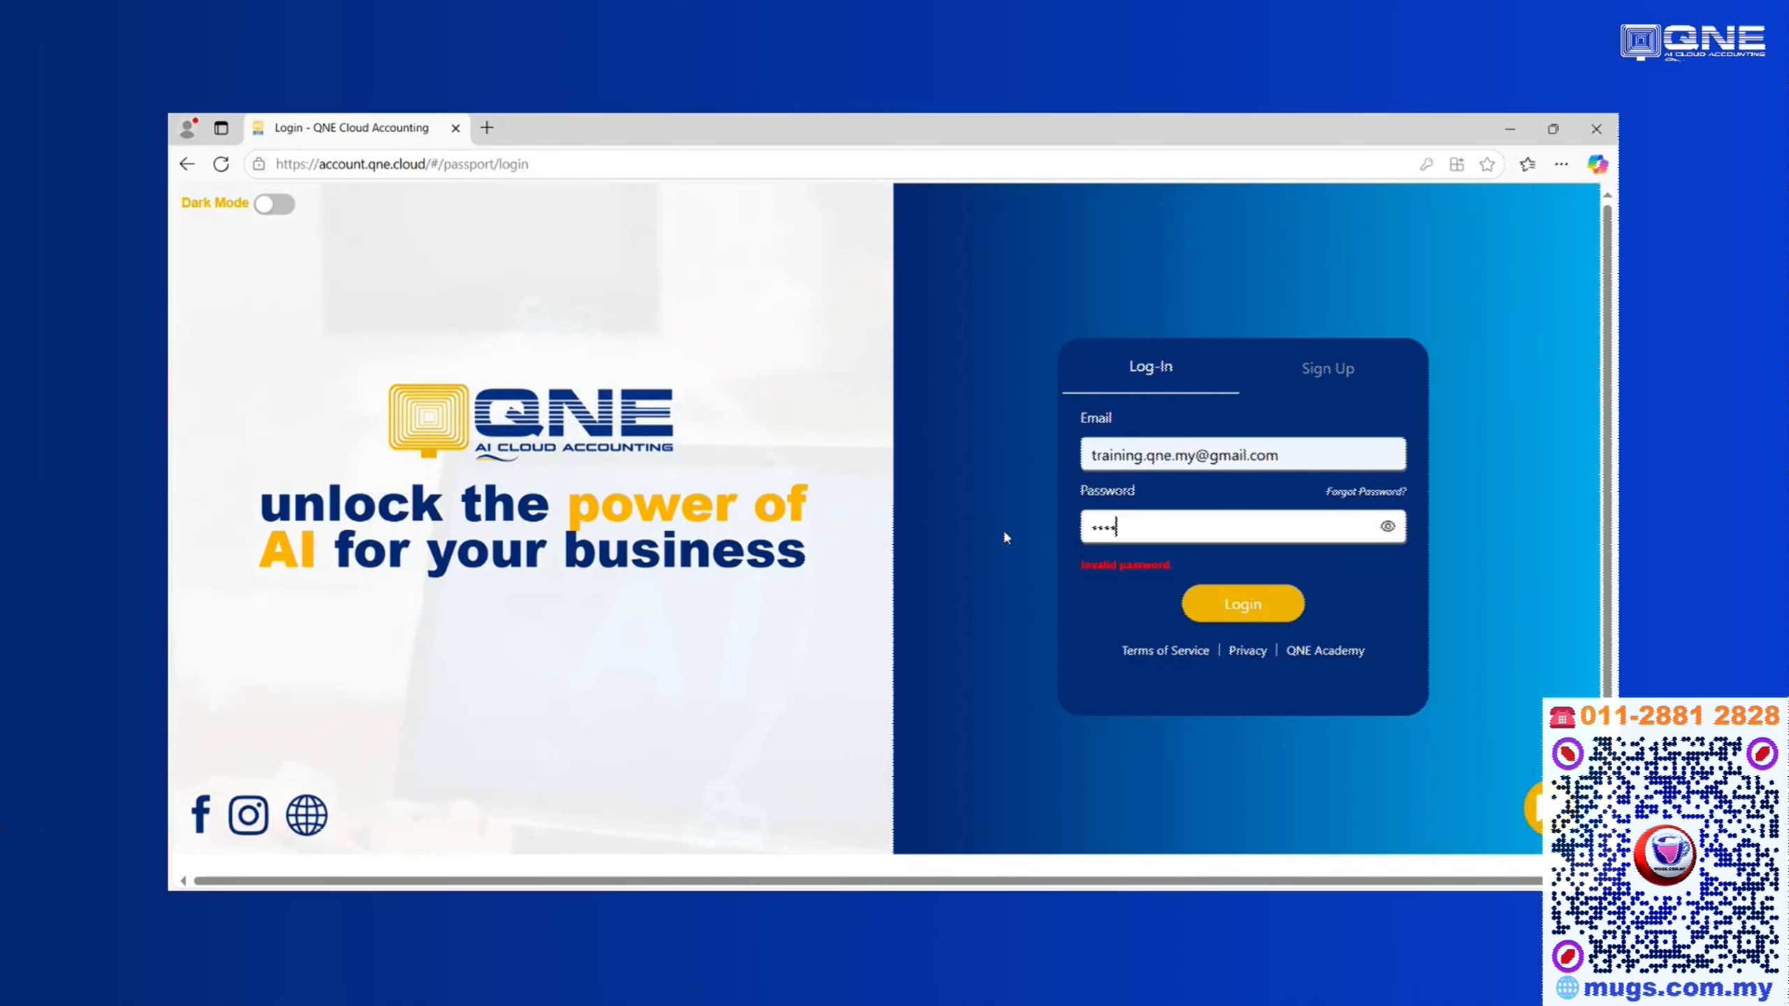
{"action": "key", "text": "BackSpace"}
{"action": "key", "text": "BackSpace"}
{"action": "key", "text": "BackSpace"}
{"action": "key", "text": "BackSpace"}
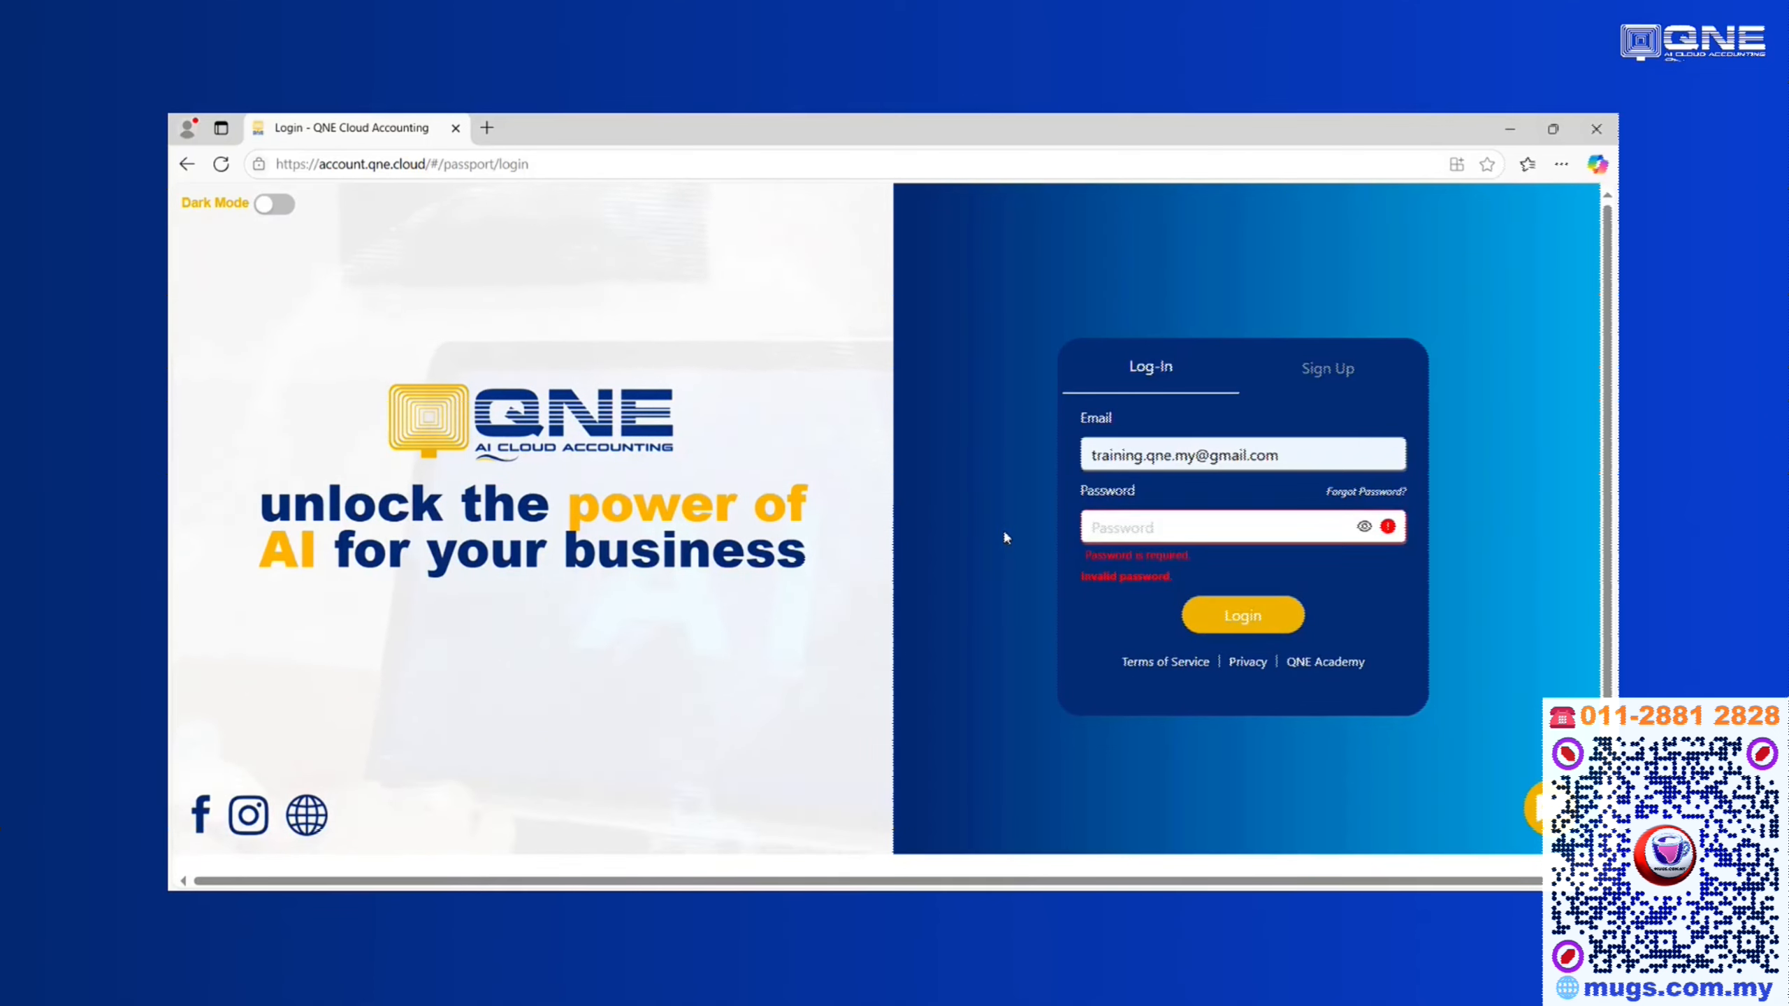
{"action": "type", "text": "••••••"}
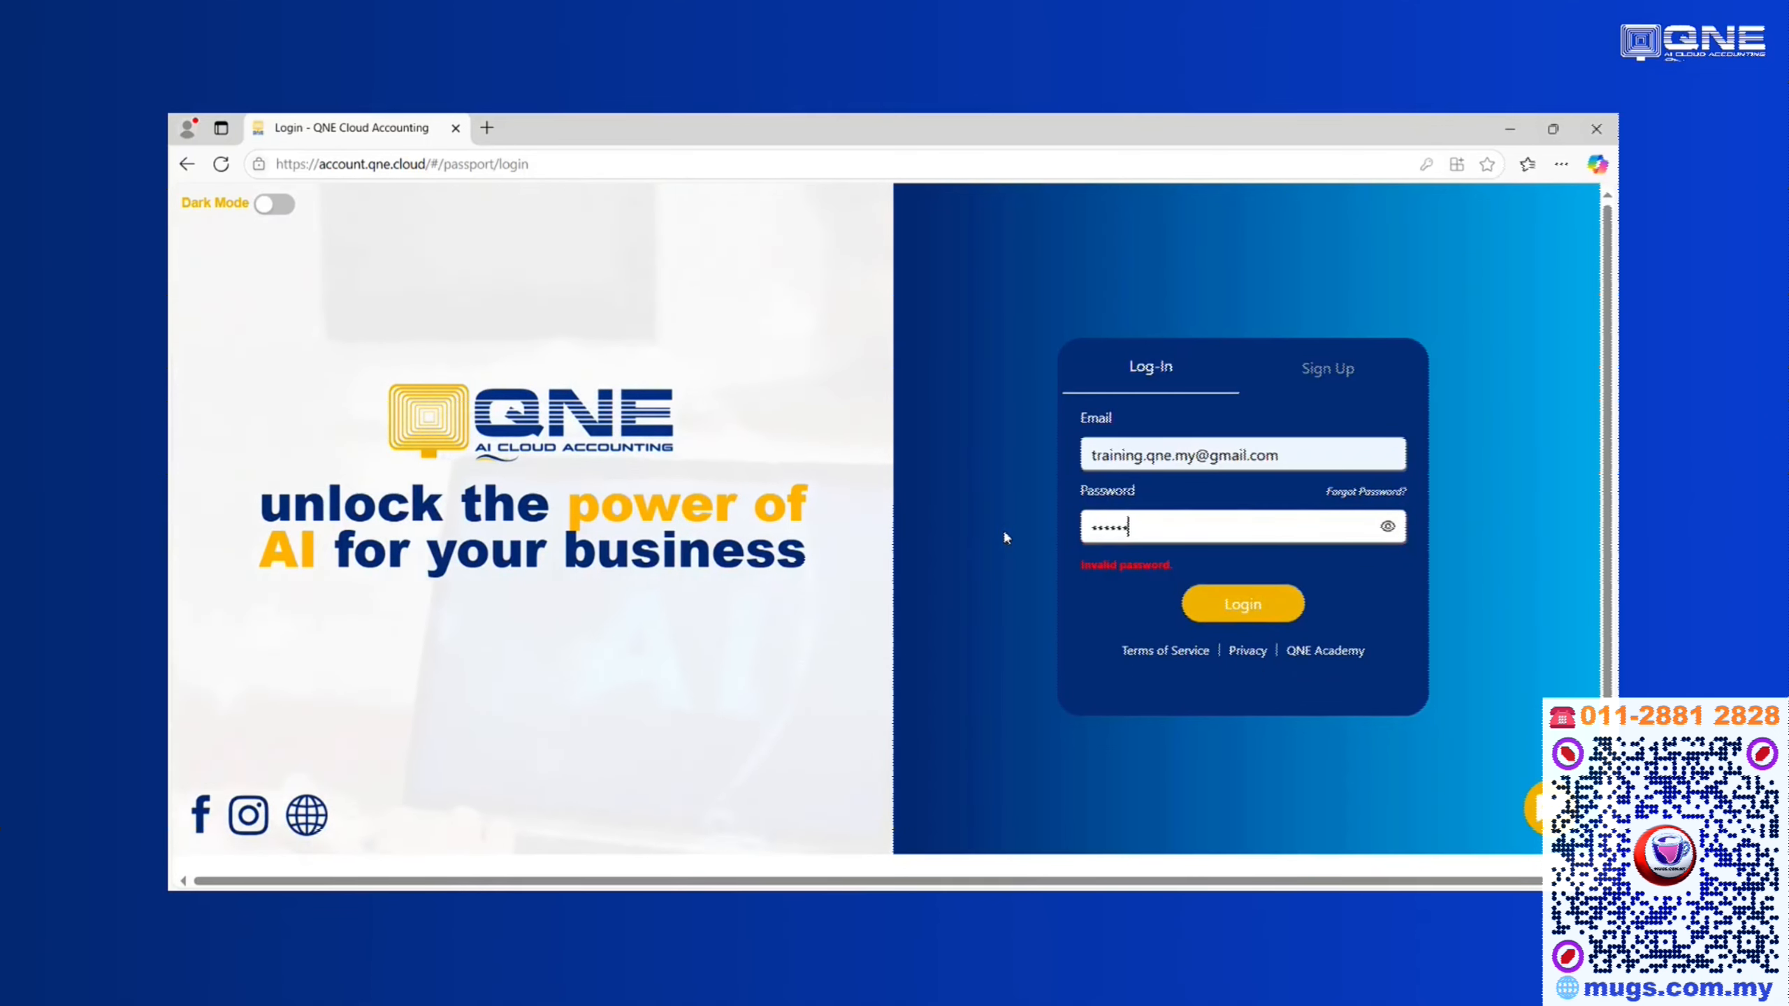
{"action": "type", "text": "••••"}
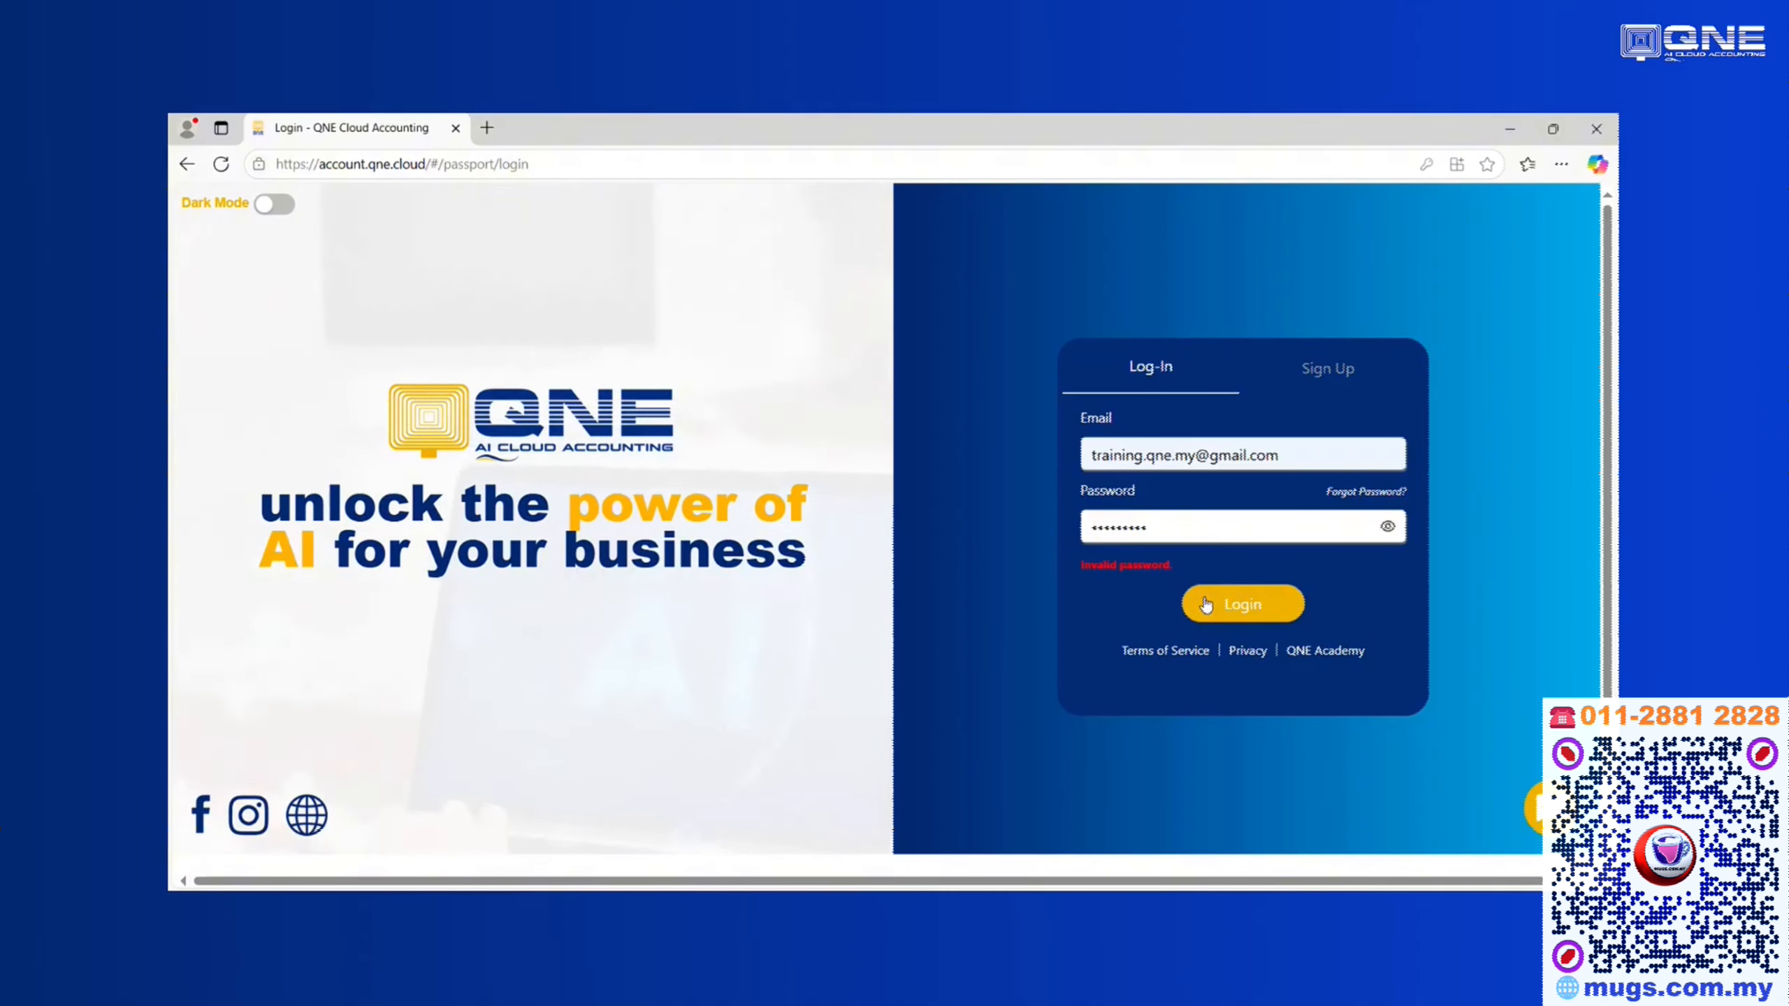
{"action": "left_click", "coordinate": [1158, 533]}
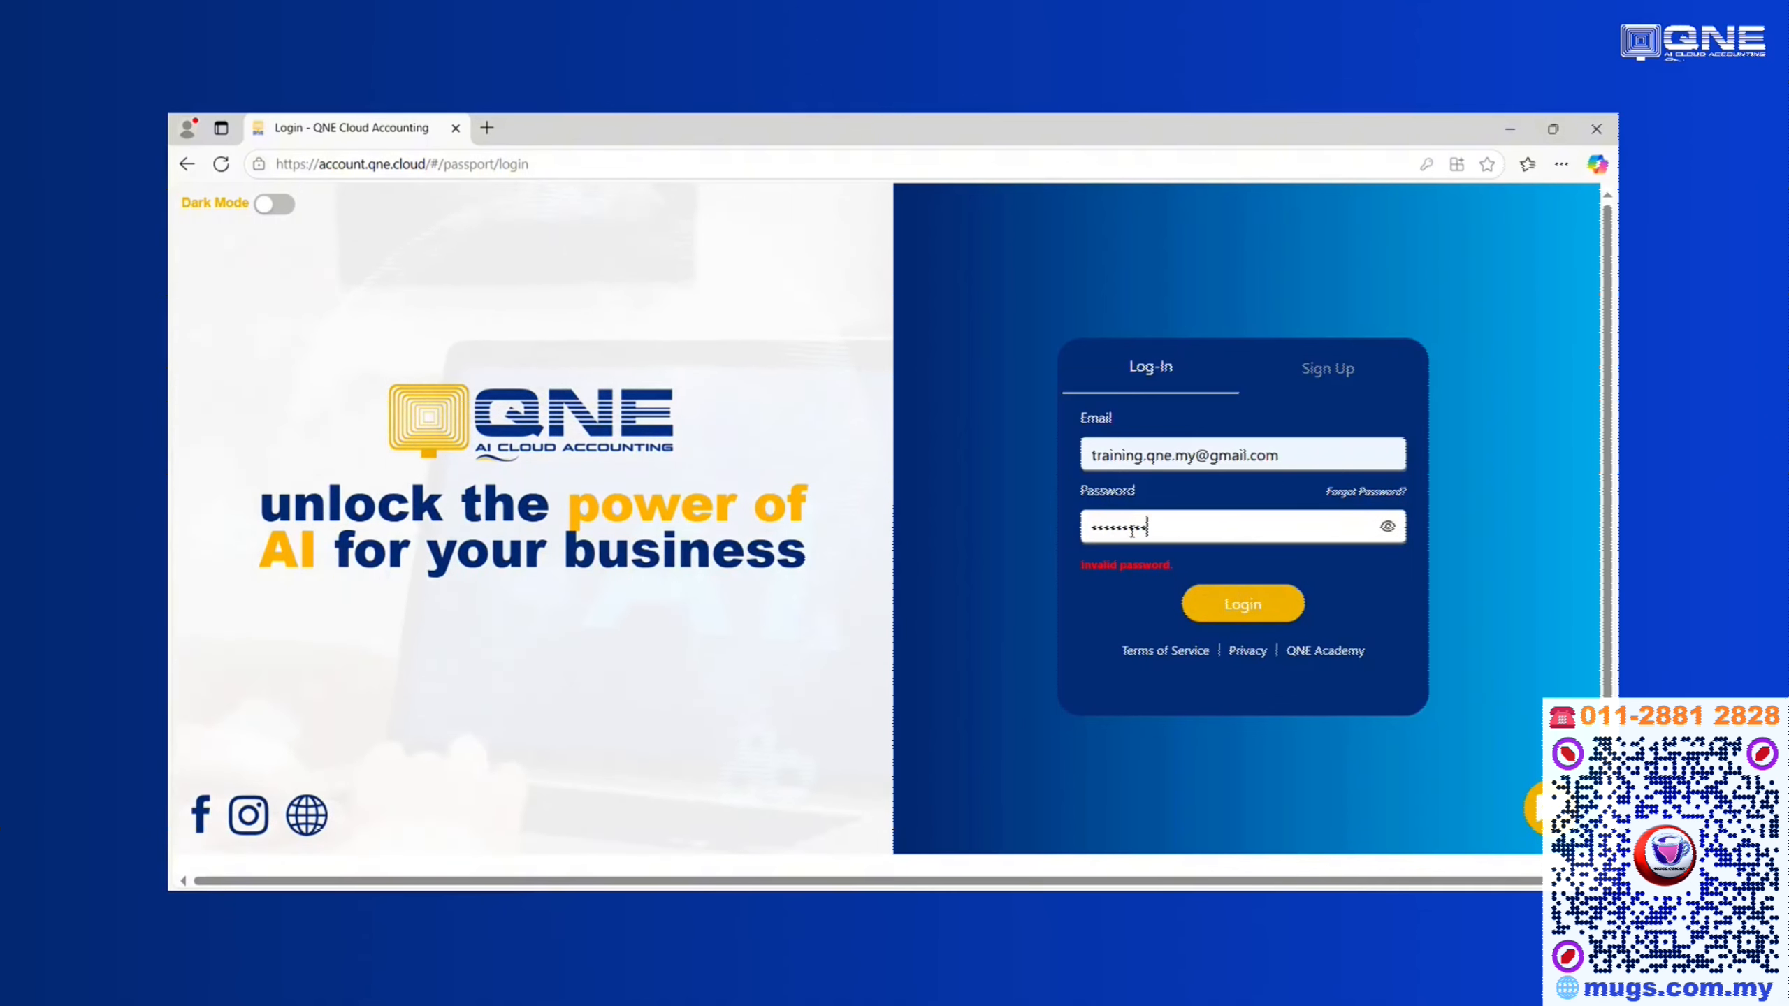
{"action": "key", "text": "ctrl+a"}
{"action": "type", "text": "••••••"}
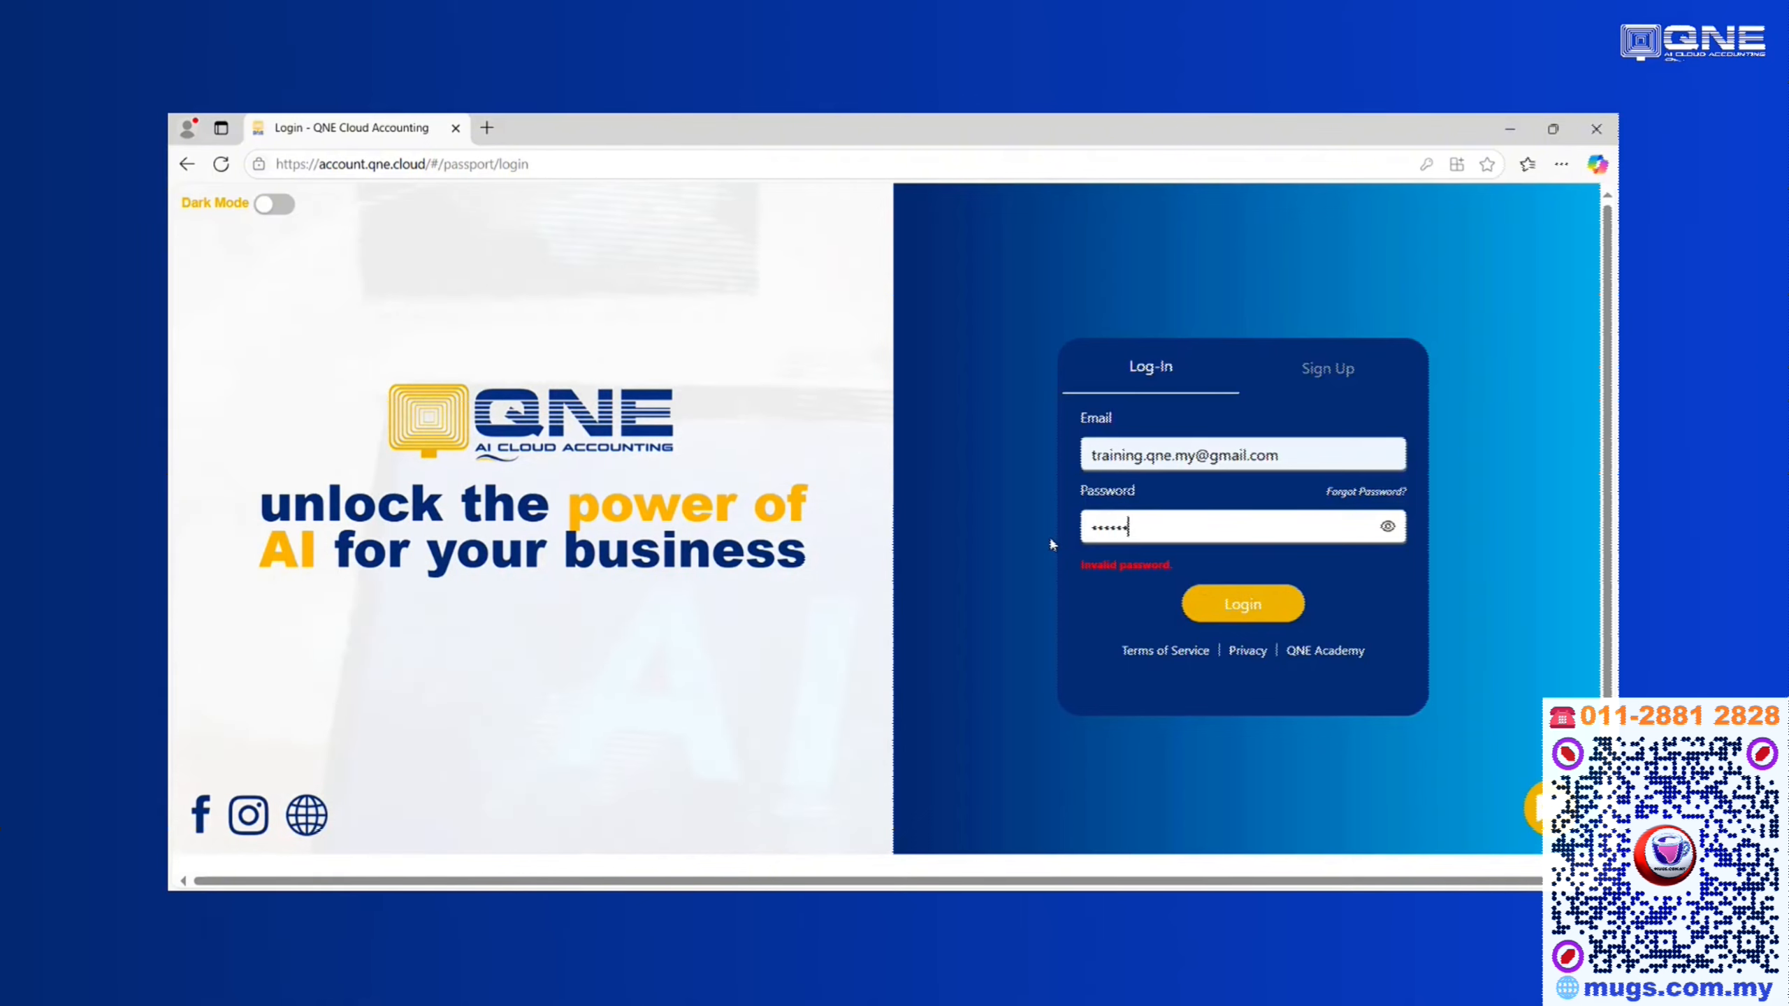
{"action": "type", "text": "••••"}
{"action": "left_click", "coordinate": [1234, 597]}
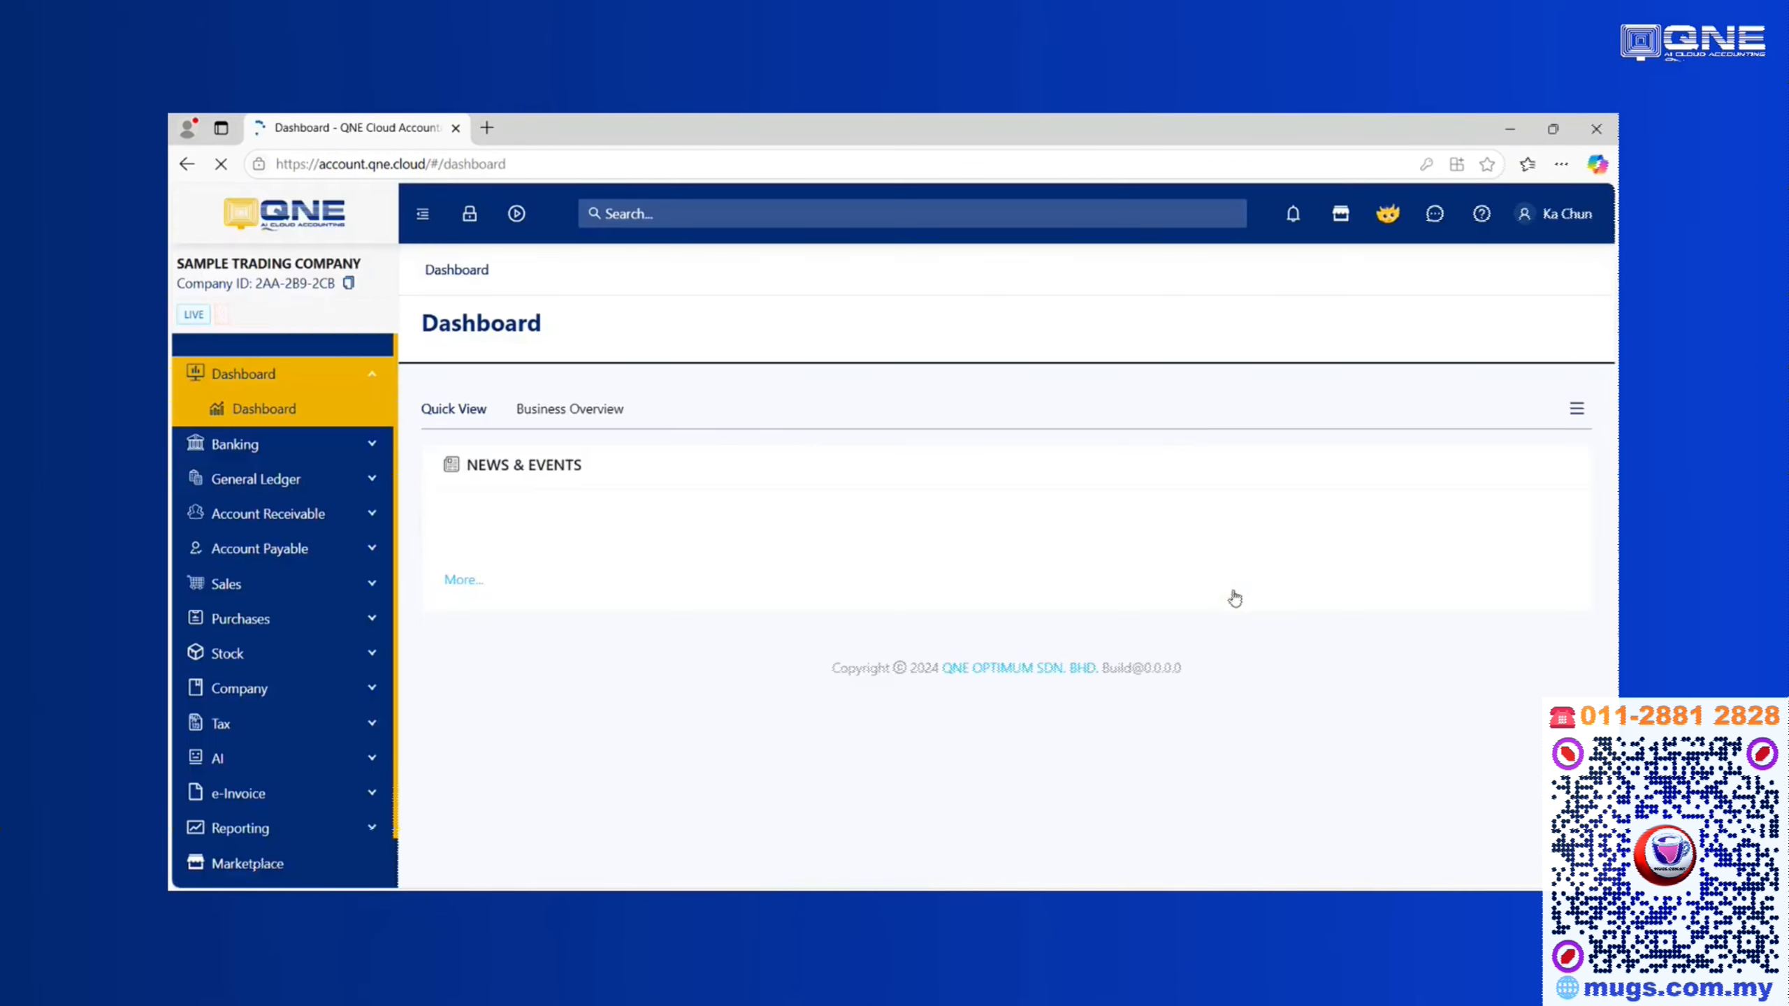
Switch to company SAMPLE TRADING 26/03/25 and open Sales > Sales Invoices to verify Sales-only access
{"action": "left_click", "coordinate": [252, 268]}
{"action": "left_click", "coordinate": [255, 327]}
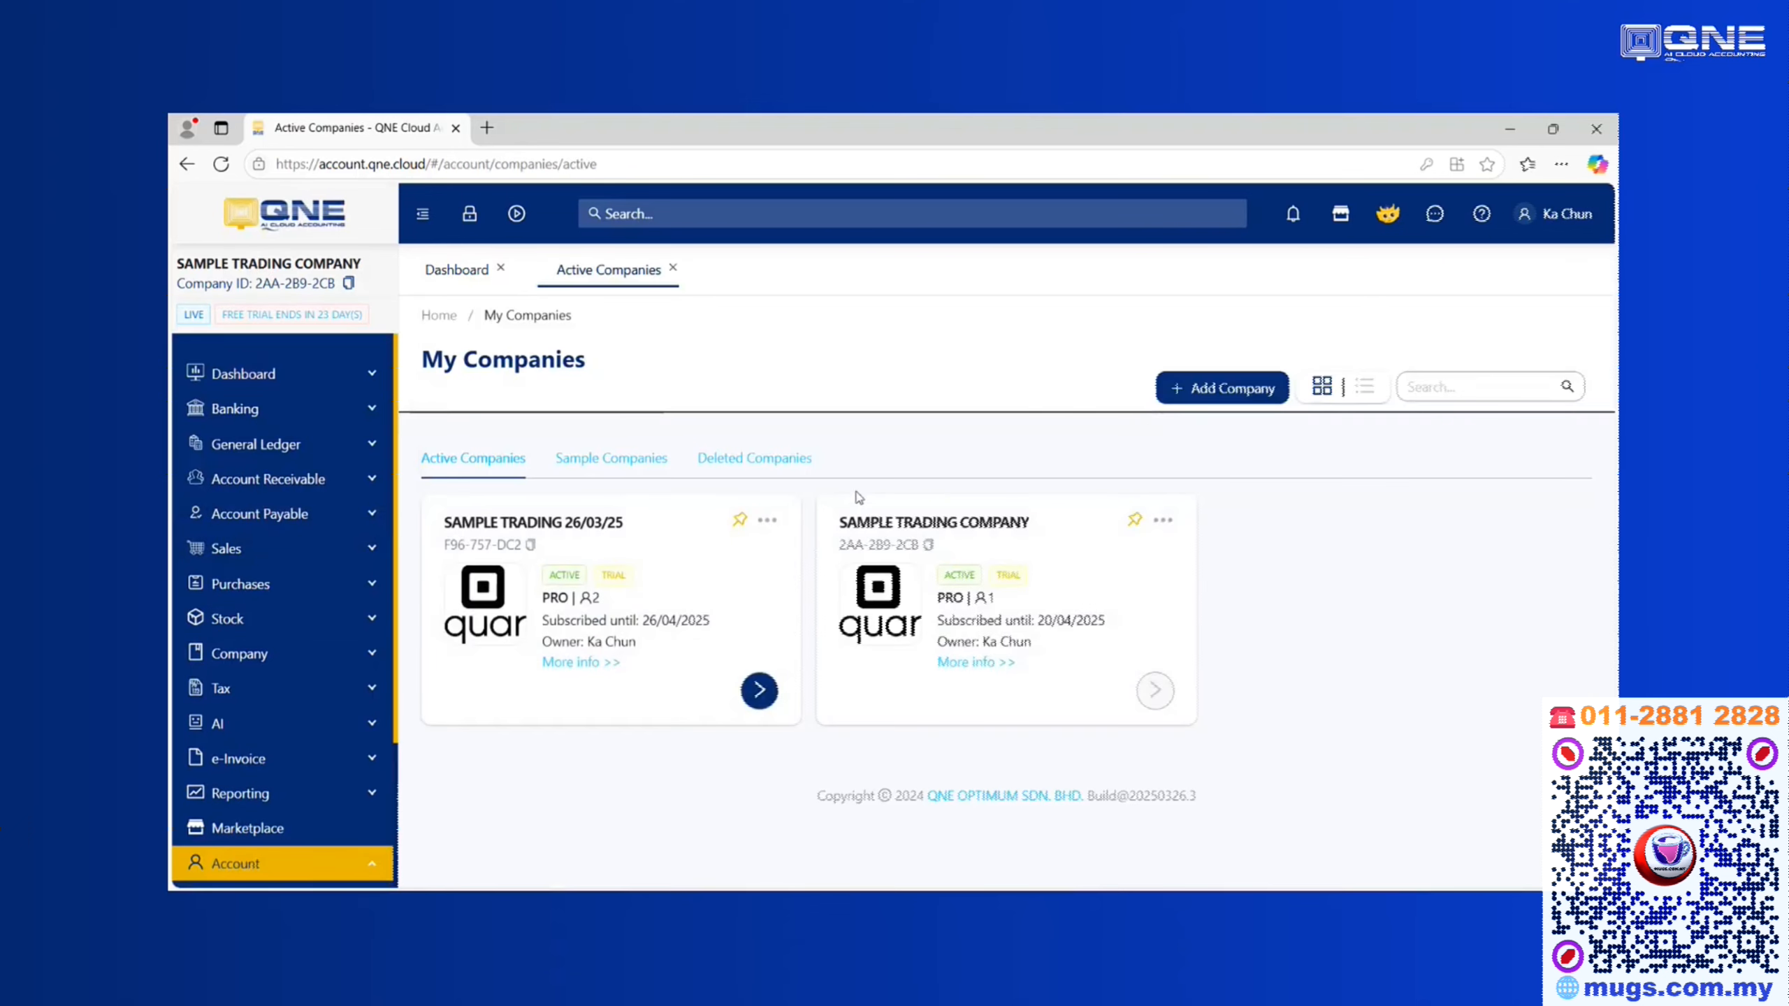
{"action": "left_click", "coordinate": [759, 690]}
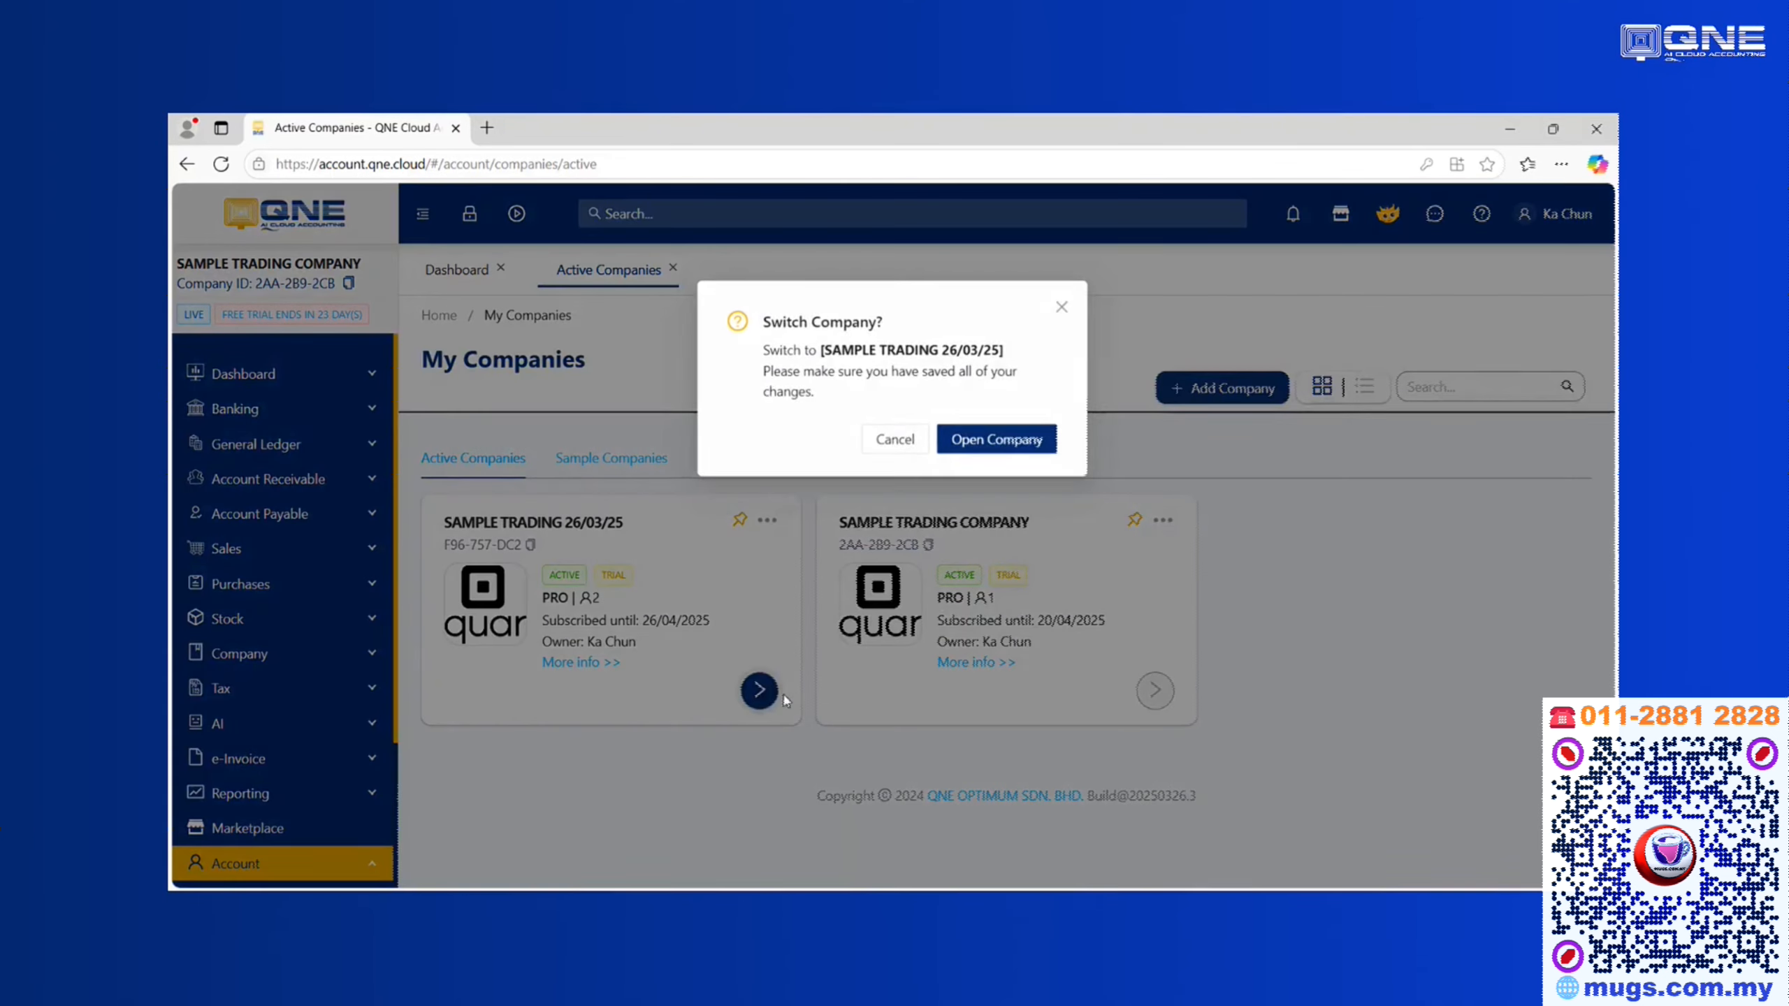
{"action": "left_click", "coordinate": [990, 454]}
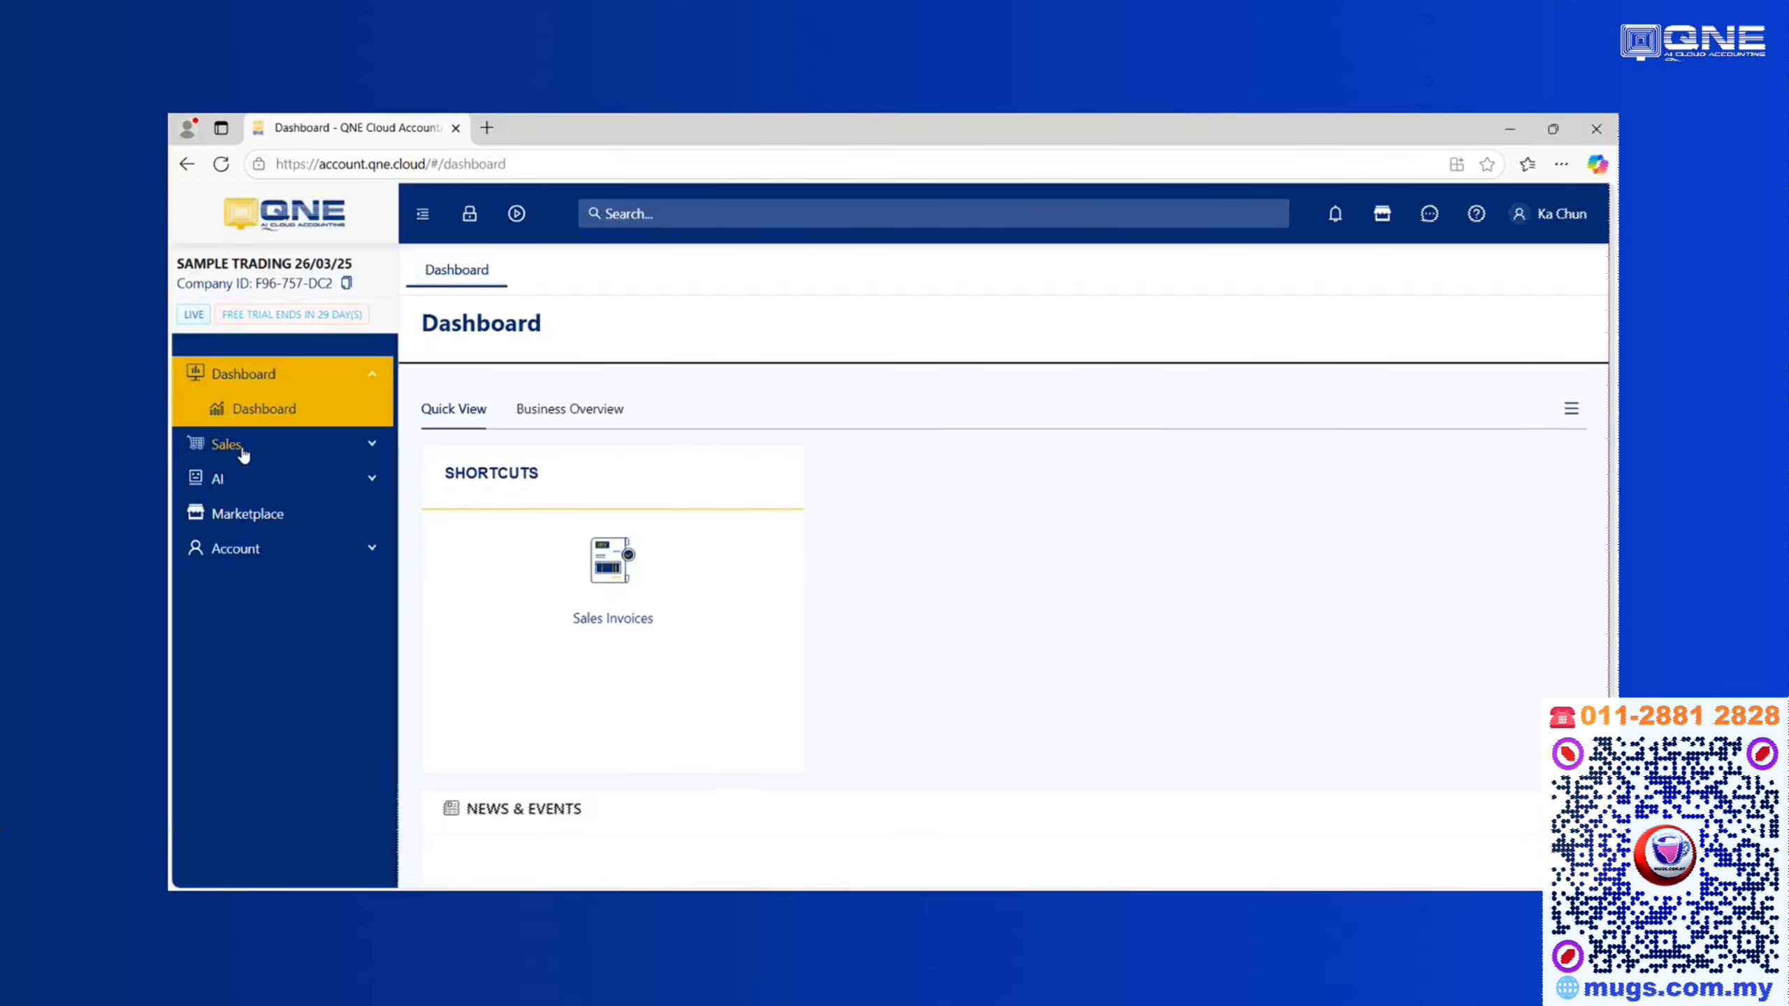
{"action": "left_click", "coordinate": [242, 444]}
{"action": "left_click", "coordinate": [250, 549]}
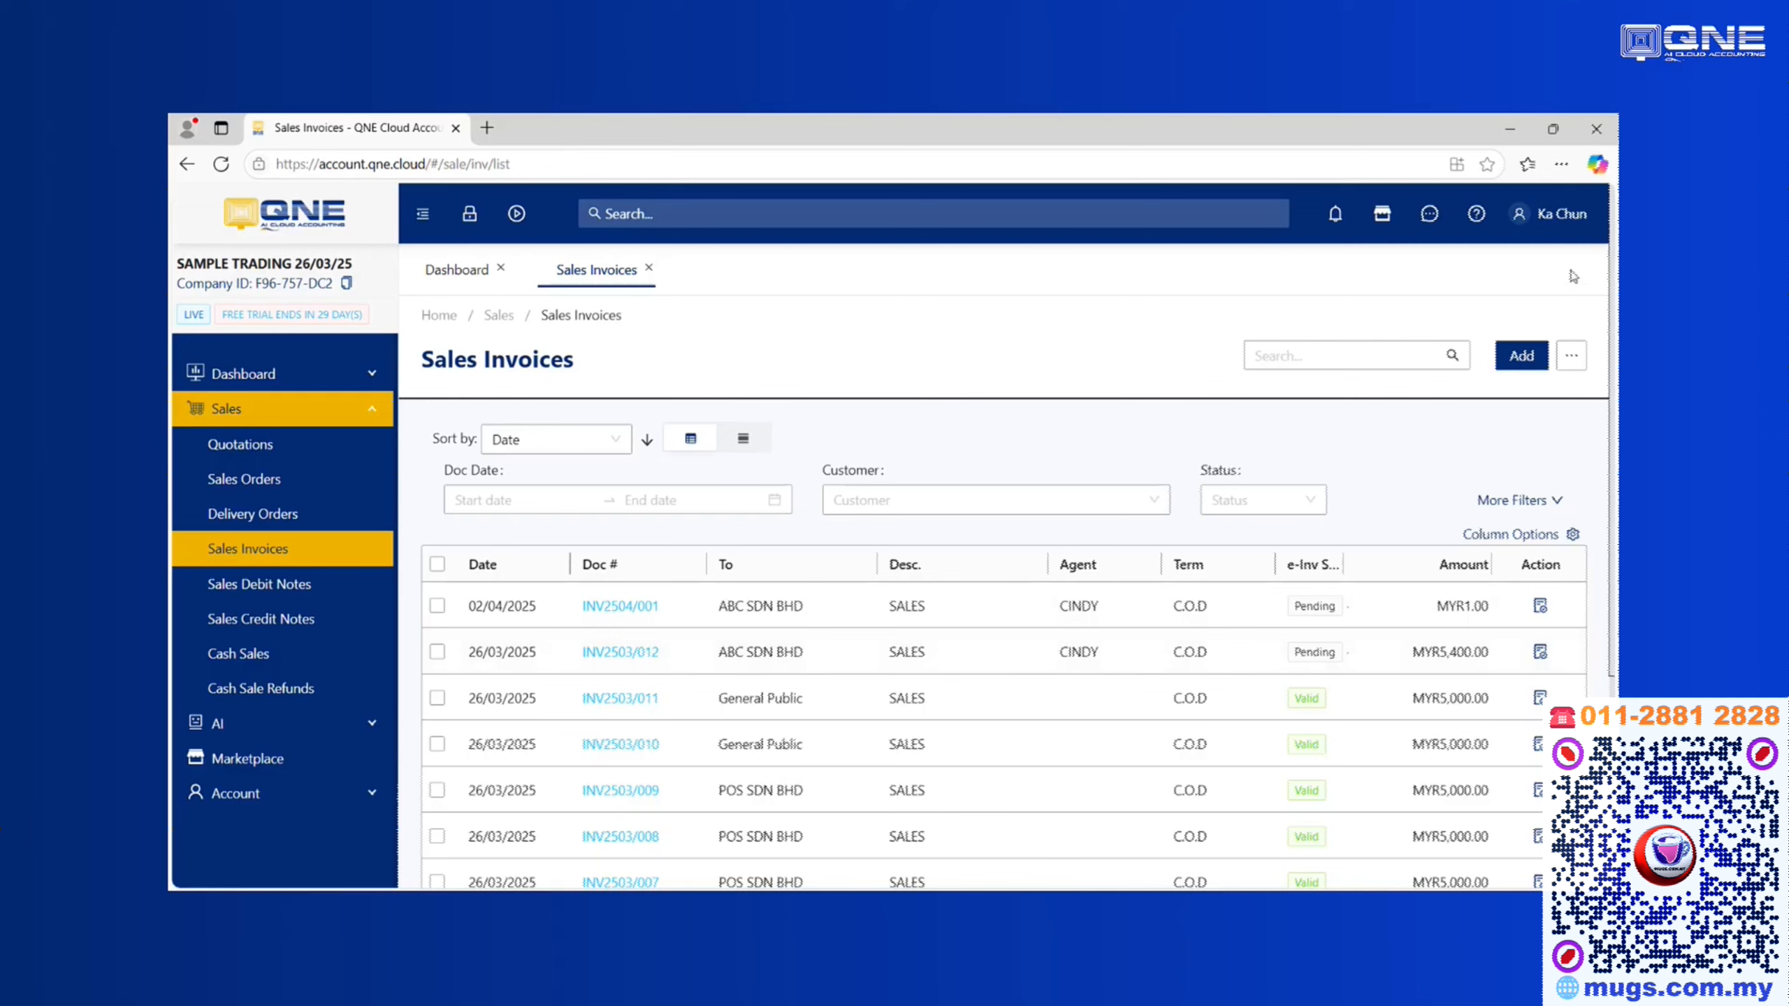
Log out of QNE Cloud Accounting from the user menu and confirm
{"action": "left_click", "coordinate": [1553, 214]}
{"action": "left_click", "coordinate": [1439, 564]}
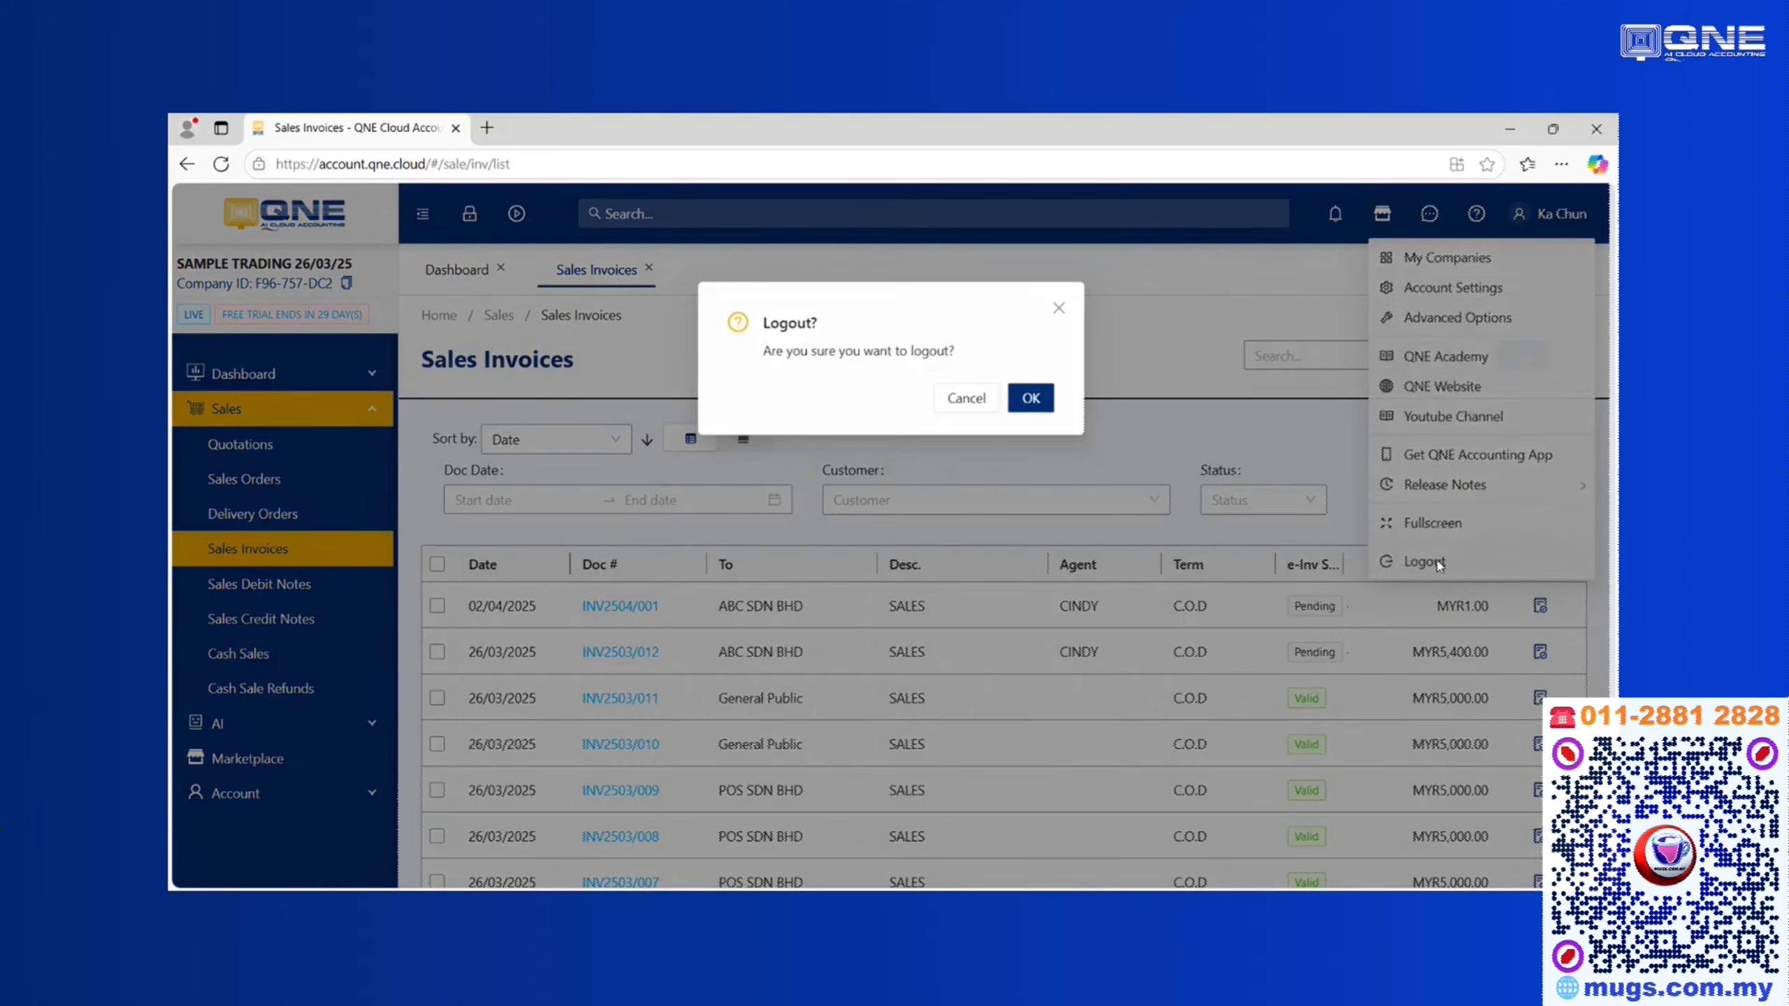
{"action": "left_click", "coordinate": [1031, 397]}
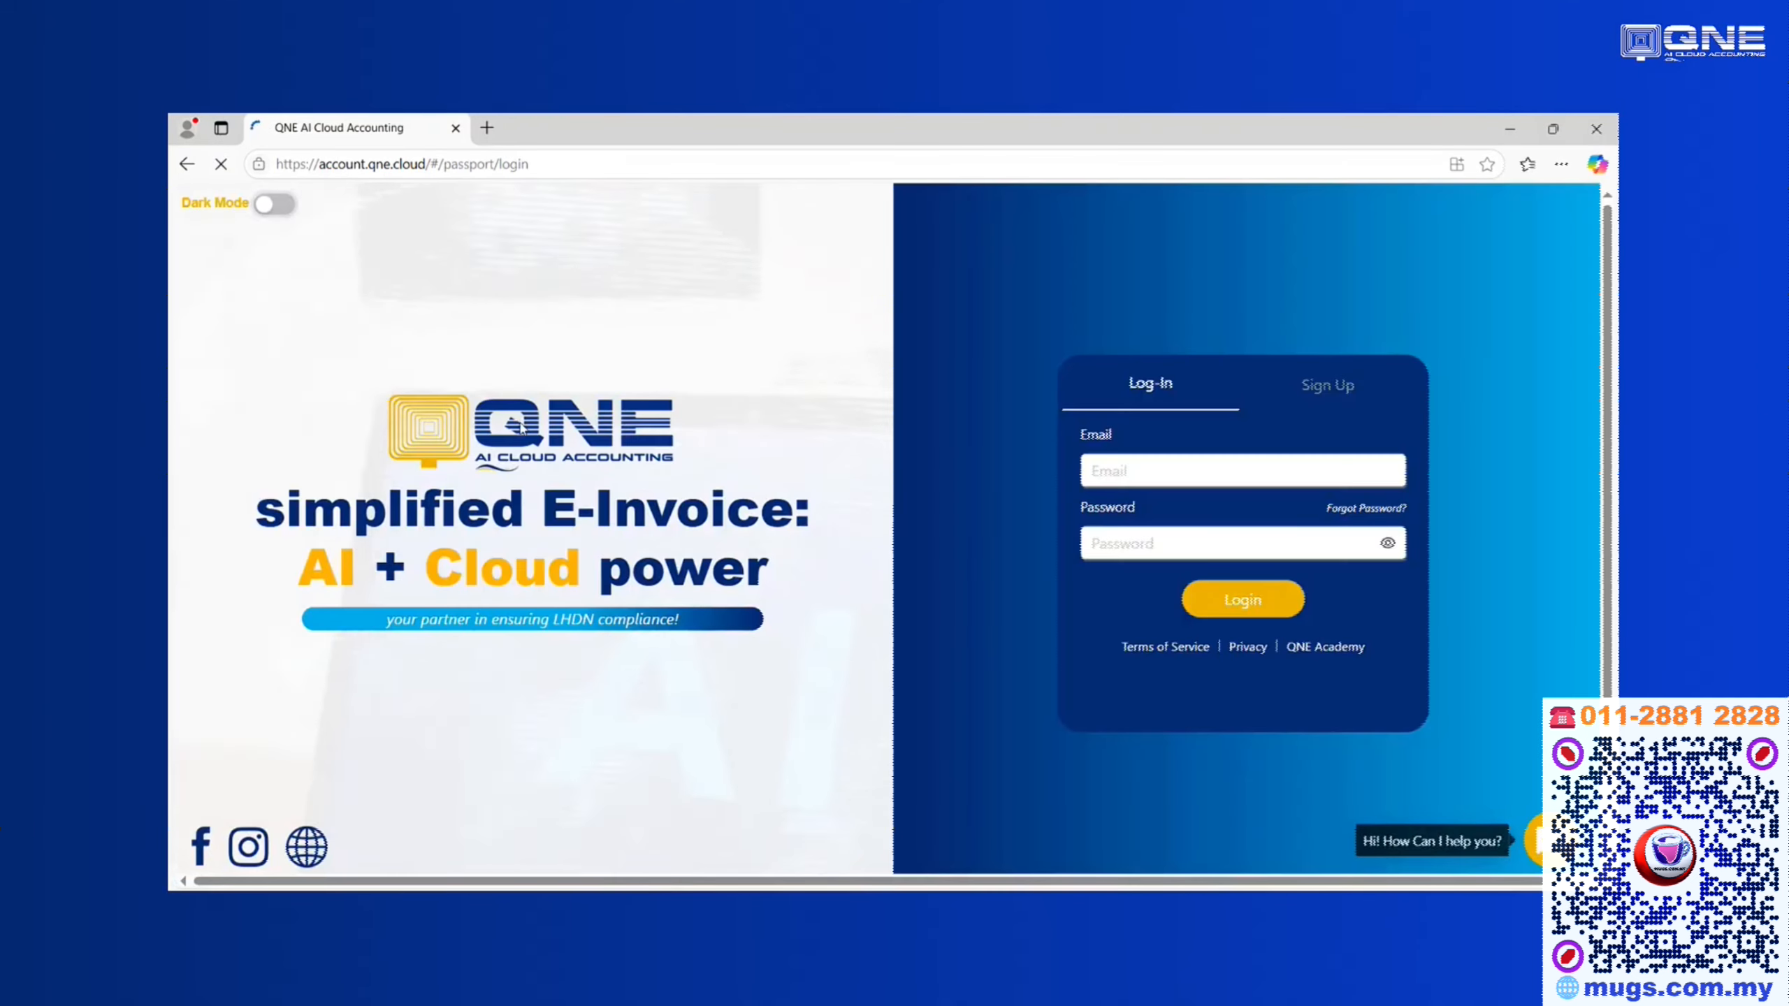